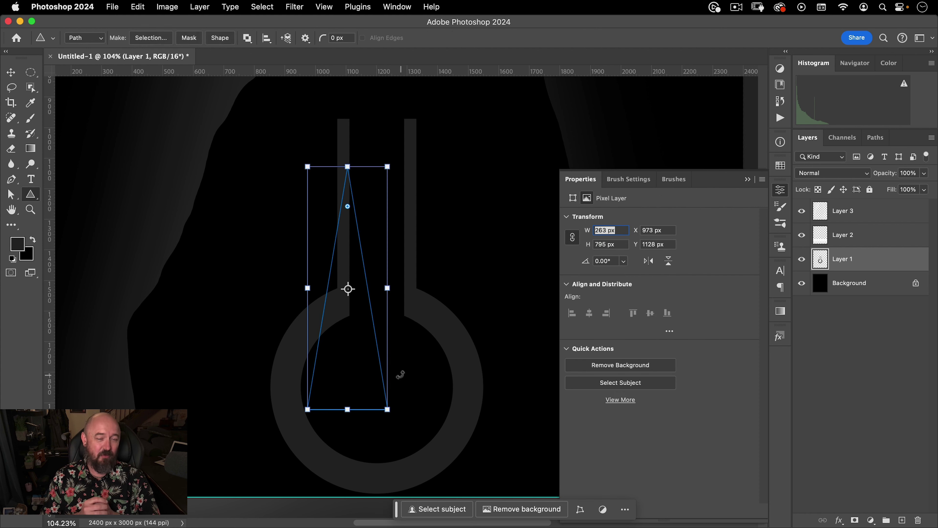
Reshape the triangle path against the left bar, adding a fourth anchor on its right edge and converting it to a corner point
{"action": "left_click", "coordinate": [469, 210]}
{"action": "left_click_drag", "start_coordinate": [348, 167], "coordinate": [340, 97]}
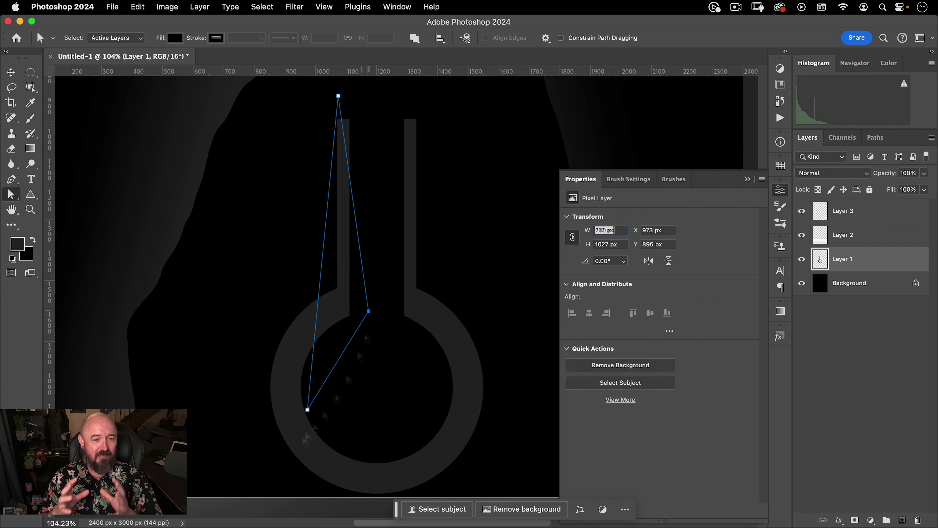
{"action": "left_click", "coordinate": [359, 236]}
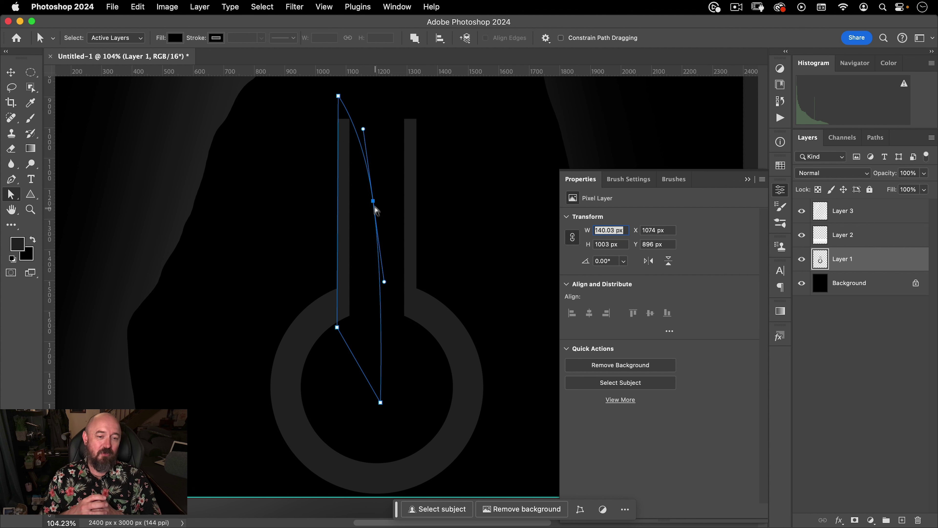
{"action": "left_click_drag", "start_coordinate": [11, 179], "coordinate": [11, 179]}
{"action": "left_click", "coordinate": [70, 221]}
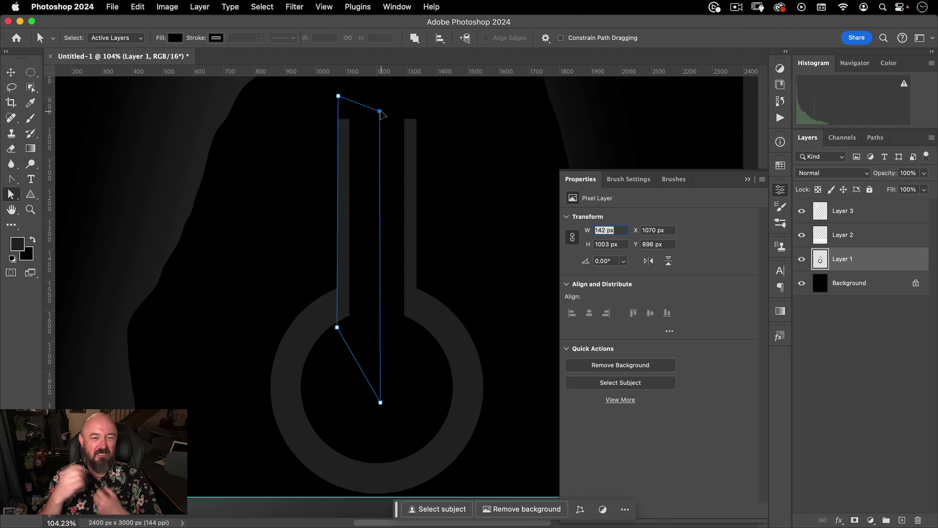
Place a vertical guide through the ring's centre and move the path's anchors into a narrow blade just left of the guide
{"action": "scroll", "coordinate": [380, 113], "scroll_direction": "down", "scroll_amount": 5}
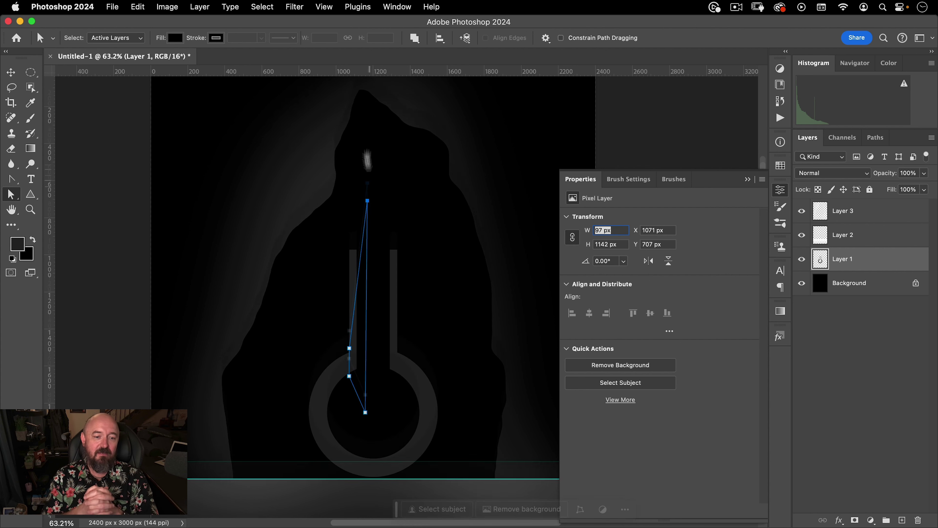
{"action": "scroll", "coordinate": [369, 296], "scroll_direction": "down", "scroll_amount": 3}
{"action": "left_click_drag", "start_coordinate": [50, 369], "coordinate": [364, 369]}
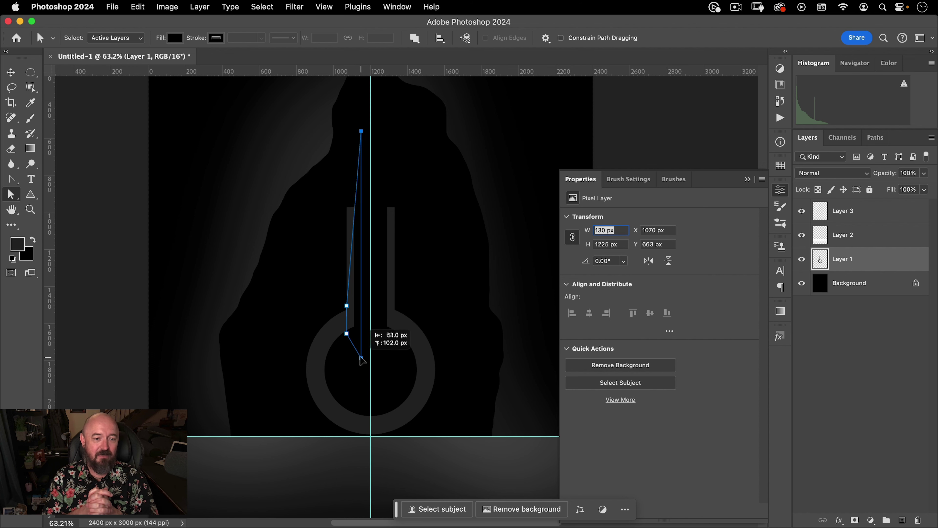
{"action": "left_click_drag", "start_coordinate": [362, 360], "coordinate": [361, 351]}
{"action": "scroll", "coordinate": [346, 335], "scroll_direction": "up", "scroll_amount": 5}
{"action": "scroll", "coordinate": [349, 167], "scroll_direction": "down", "scroll_amount": 5}
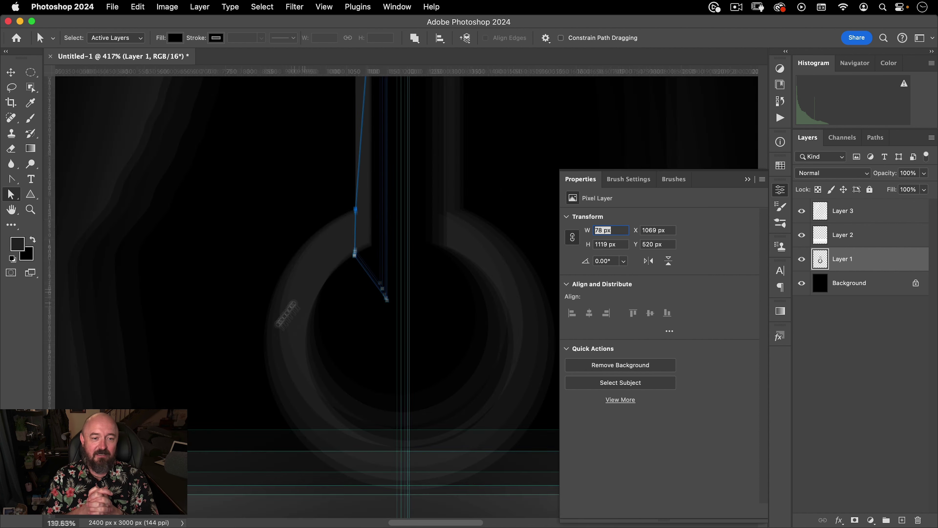
{"action": "left_click_drag", "start_coordinate": [355, 158], "coordinate": [355, 184]}
{"action": "left_click_drag", "start_coordinate": [374, 258], "coordinate": [372, 206]}
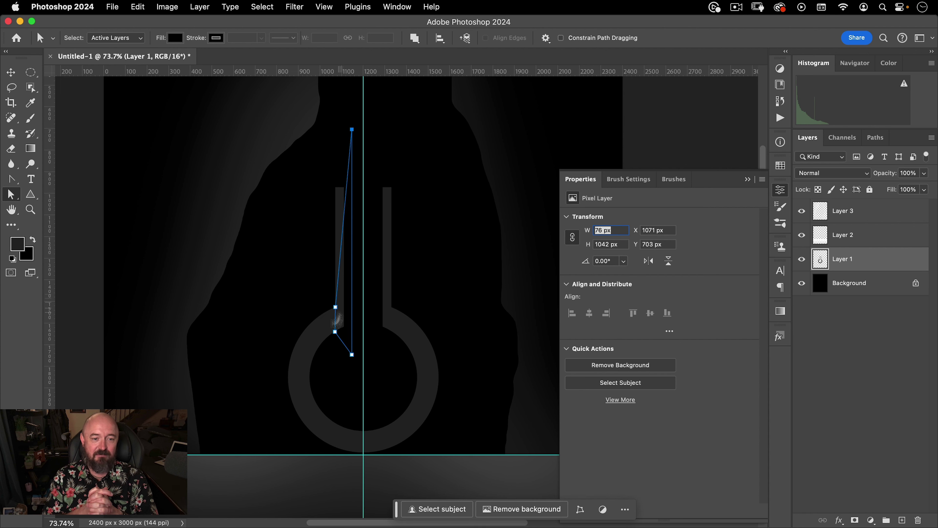
Save the blade-shaped work path under the name "eddge"
{"action": "left_click", "coordinate": [875, 137]}
{"action": "double_click", "coordinate": [820, 158]}
{"action": "type", "text": "eddge"}
{"action": "key", "text": "Return"}
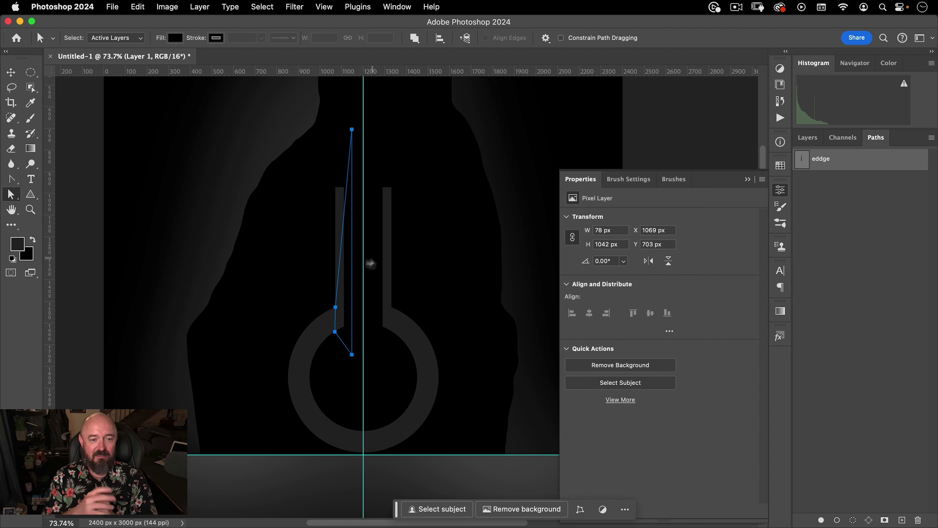
Duplicate the blade path to the right of the guide and flip the copy horizontally
{"action": "left_click_drag", "start_coordinate": [350, 255], "coordinate": [393, 253]}
{"action": "right_click", "coordinate": [399, 227]}
{"action": "left_click", "coordinate": [436, 359]}
{"action": "right_click", "coordinate": [429, 173]}
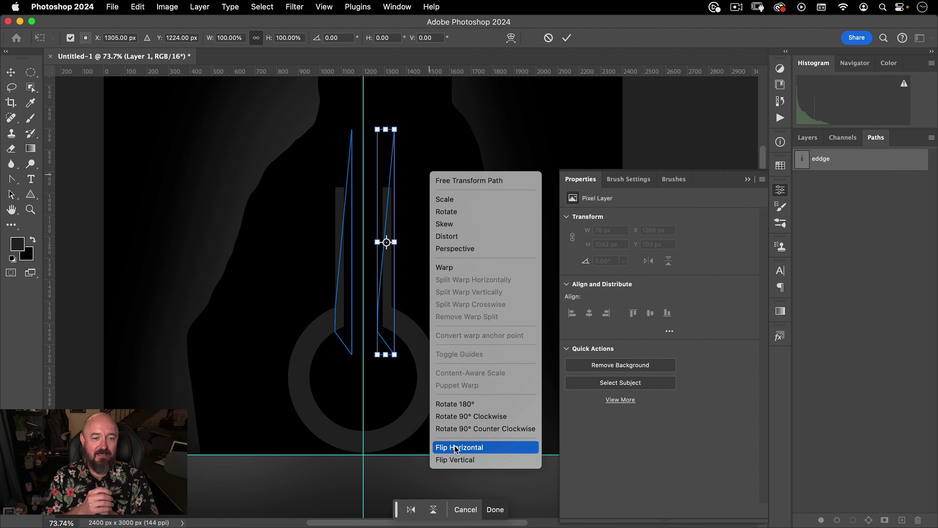
{"action": "left_click", "coordinate": [455, 446]}
{"action": "key", "text": "Return"}
Align the flipped blade path so both blades stand symmetrically about the vertical guide
{"action": "scroll", "coordinate": [374, 285], "scroll_direction": "up", "scroll_amount": 5}
{"action": "left_click_drag", "start_coordinate": [384, 292], "coordinate": [433, 233]}
{"action": "key", "text": "super+t"}
{"action": "scroll", "coordinate": [349, 323], "scroll_direction": "down", "scroll_amount": 6}
{"action": "key", "text": "Return"}
{"action": "scroll", "coordinate": [391, 310], "scroll_direction": "up", "scroll_amount": 4}
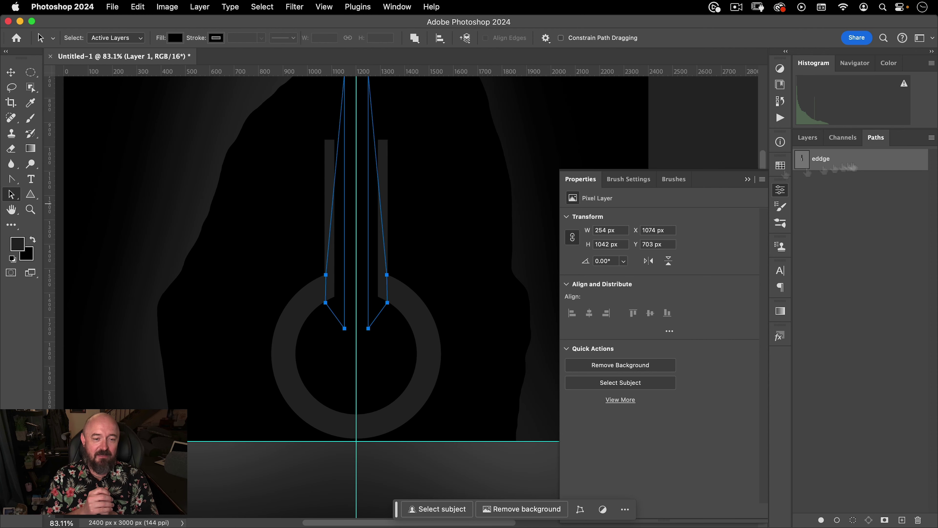
Draw a circular path about 636 px wide on the vertical guide and centre it over the grey ring
{"action": "left_click_drag", "start_coordinate": [30, 194], "coordinate": [87, 203]}
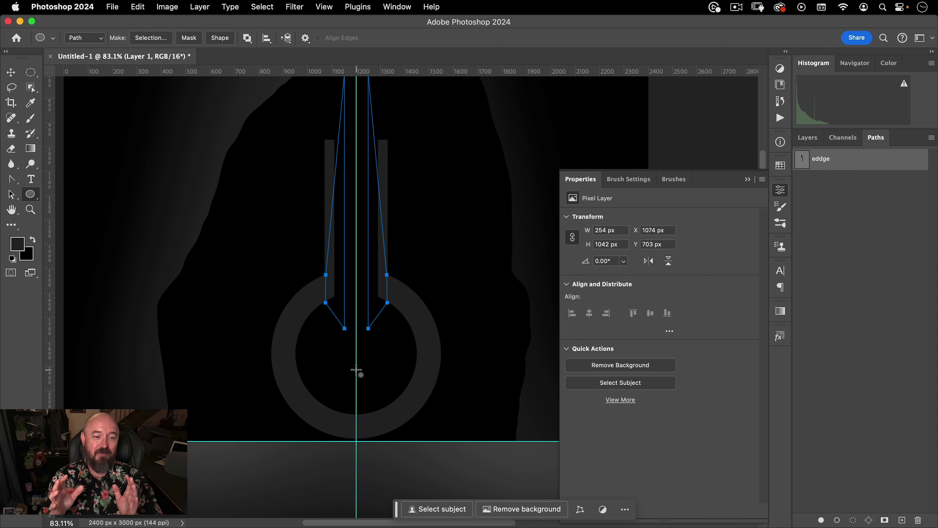
{"action": "mouse_move", "coordinate": [356, 370]}
{"action": "left_mouse_down"}
{"action": "mouse_move", "coordinate": [432, 259]}
{"action": "mouse_move", "coordinate": [433, 292]}
{"action": "left_mouse_up"}
{"action": "key", "text": "v"}
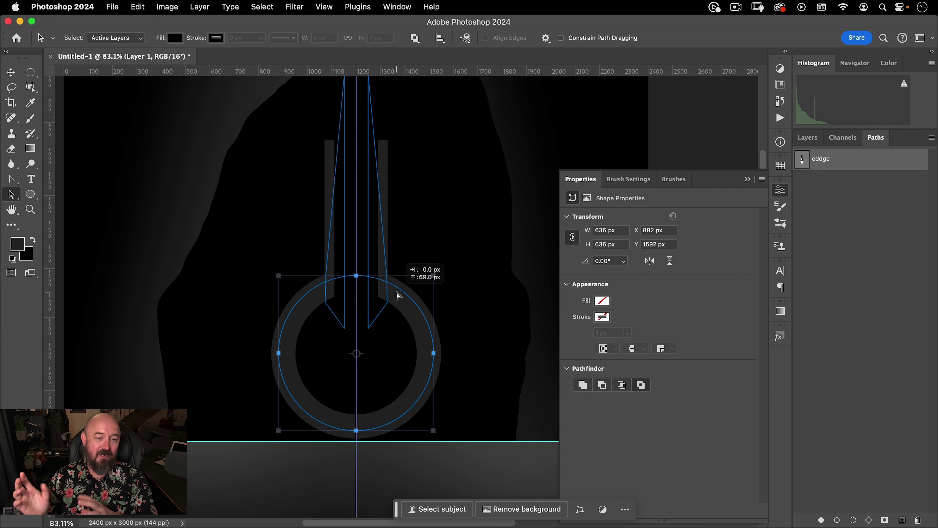
{"action": "left_click", "coordinate": [459, 282]}
{"action": "left_click", "coordinate": [427, 323]}
{"action": "key", "text": "v"}
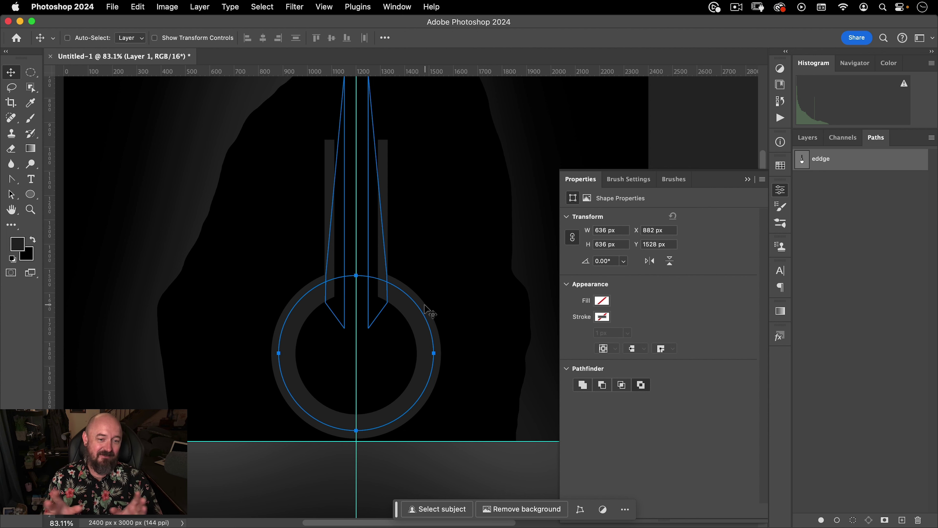
Create a new path named Path 1 and move the circle out of the eddge path into it
{"action": "left_click", "coordinate": [902, 520]}
{"action": "left_click", "coordinate": [822, 159]}
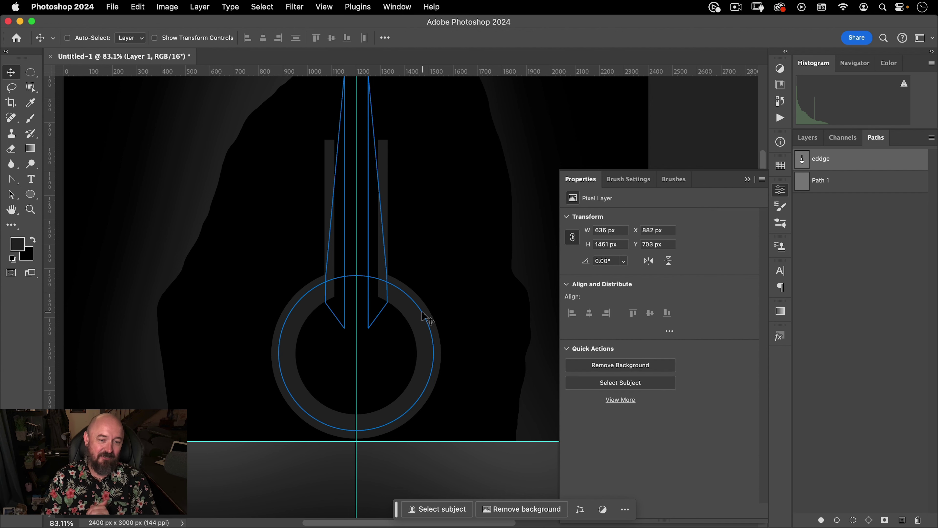
{"action": "key", "text": "a"}
{"action": "left_click", "coordinate": [425, 315]}
{"action": "key", "text": "super+x"}
{"action": "left_click", "coordinate": [466, 214]}
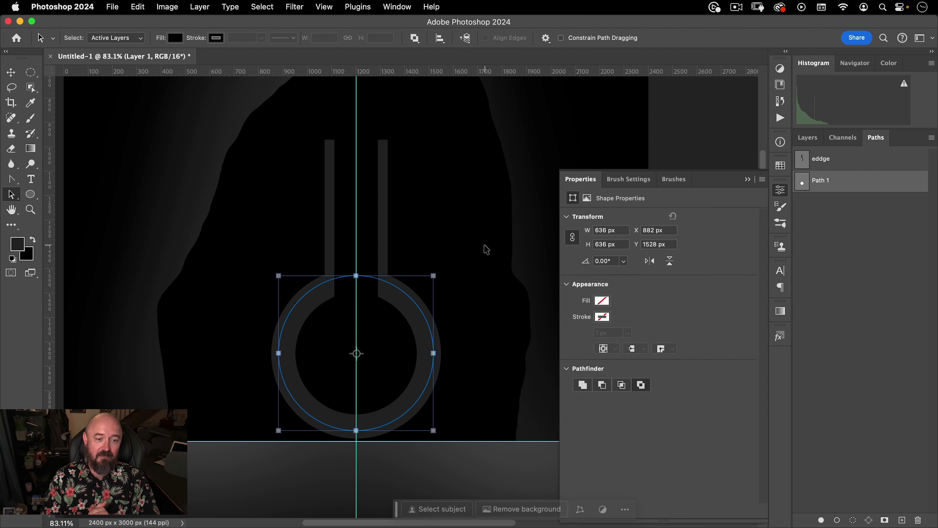
{"action": "left_click", "coordinate": [845, 236]}
{"action": "left_click", "coordinate": [842, 182]}
Duplicate the circle in Path 1, shrink the copy concentrically to the grey ring's inner edge, and select both circles
{"action": "key", "text": "alt+super+t"}
{"action": "left_click_drag", "start_coordinate": [433, 275], "coordinate": [412, 295]}
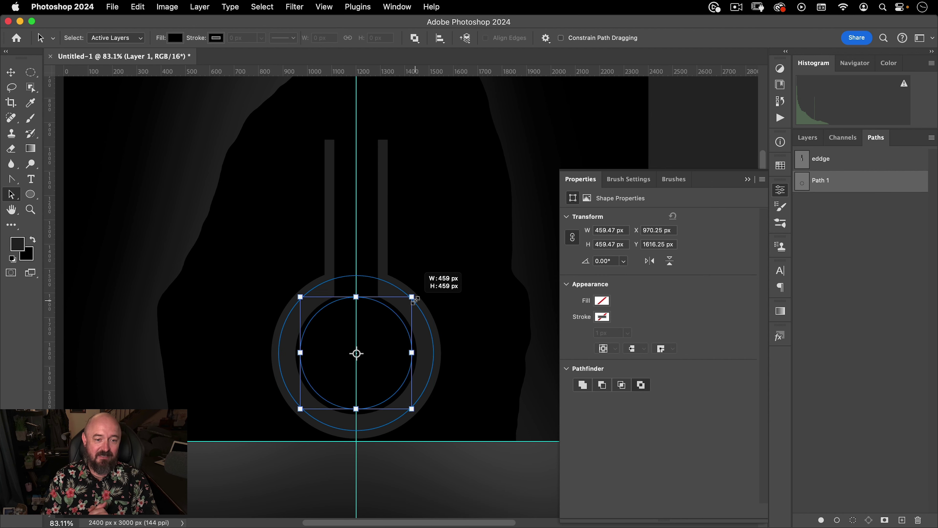
{"action": "left_click", "coordinate": [425, 316], "text": "shift"}
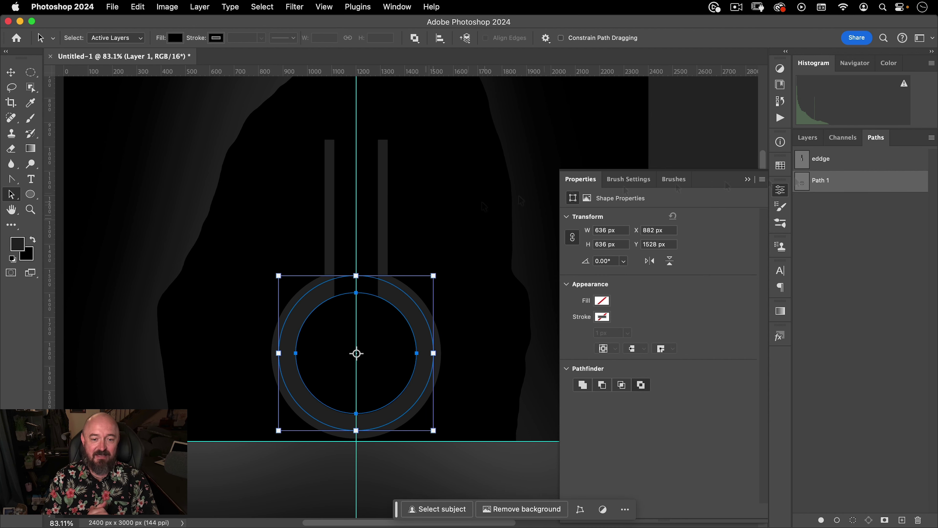
Load Path 1 as a selection, fill it with the dark grey foreground colour on a new layer, and hide Layer 1
{"action": "left_click", "coordinate": [802, 181], "text": "super"}
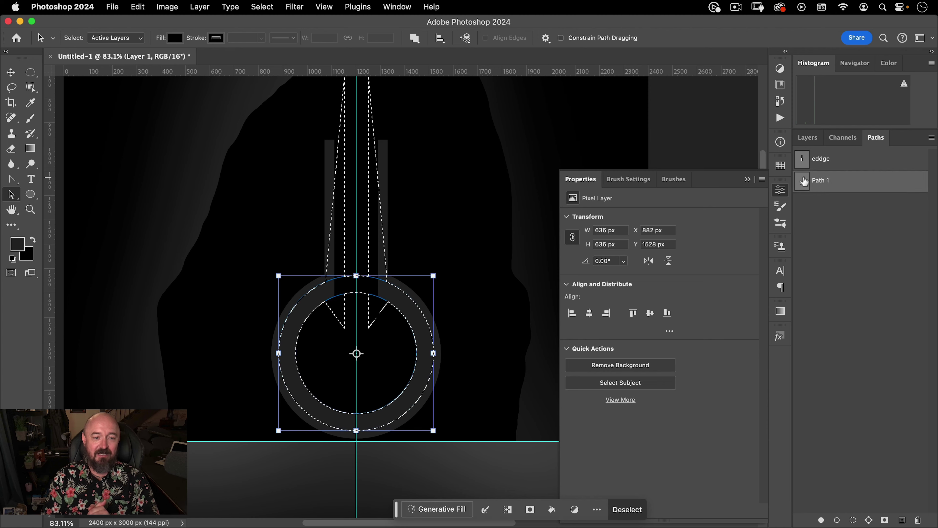
{"action": "left_click", "coordinate": [808, 138]}
{"action": "key", "text": "alt+shift+super+n"}
{"action": "left_click", "coordinate": [801, 283]}
{"action": "key", "text": "alt+BackSpace"}
{"action": "key", "text": "super+d"}
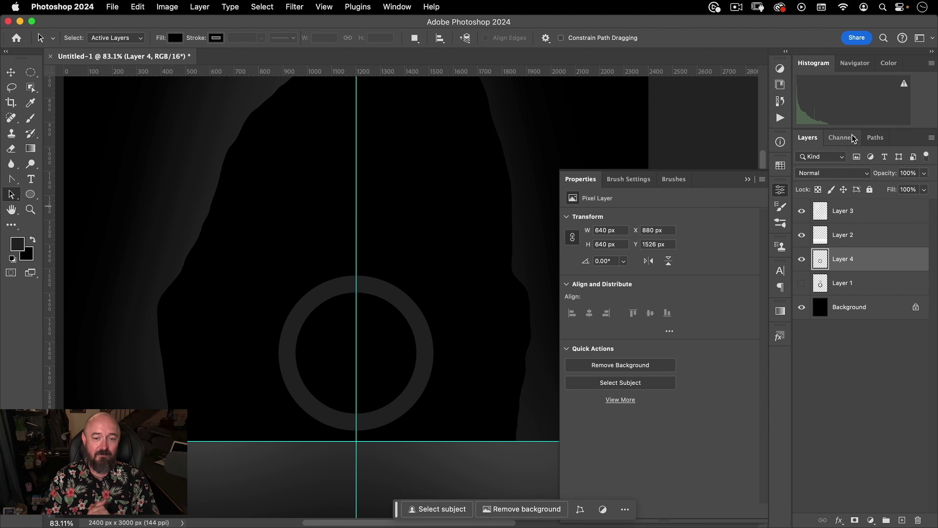
Show the eddge path and cut a rectangular gap out of the ring's upper section between the two blades
{"action": "left_click", "coordinate": [875, 137]}
{"action": "left_click", "coordinate": [821, 158]}
{"action": "scroll", "coordinate": [339, 287], "scroll_direction": "up", "scroll_amount": 5}
{"action": "key", "text": "m"}
{"action": "left_click_drag", "start_coordinate": [345, 224], "coordinate": [442, 347]}
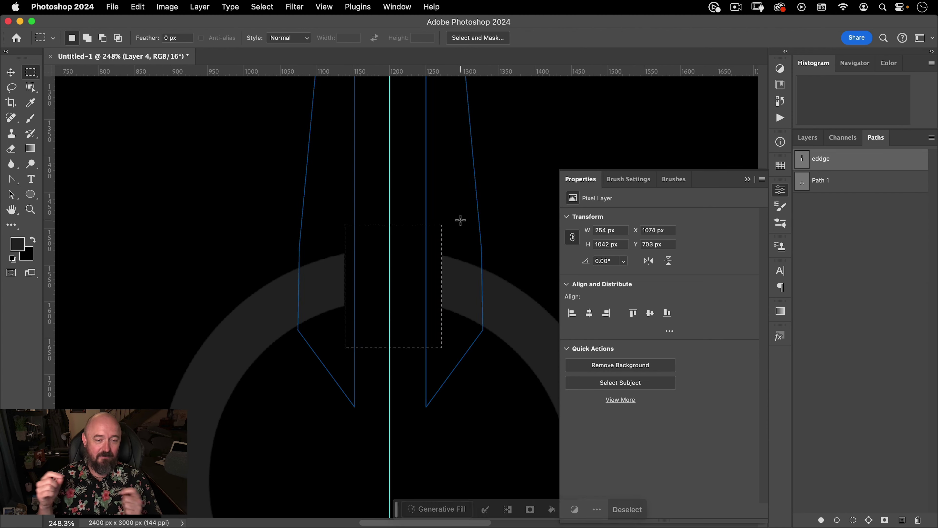
Load the eddge path as a selection and fill both blades with the dark grey foreground colour on Layer 4
{"action": "left_click", "coordinate": [802, 159], "text": "super"}
{"action": "left_click", "coordinate": [808, 137]}
{"action": "key", "text": "alt+BackSpace"}
{"action": "key", "text": "super+d"}
{"action": "key", "text": "v"}
{"action": "key", "text": "super+0"}
{"action": "left_click_drag", "start_coordinate": [422, 253], "coordinate": [354, 330]}
Switch to Chrome, open Unsplash in a new tab and search for "cave"
{"action": "left_click", "coordinate": [251, 502]}
{"action": "key", "text": "super+t"}
{"action": "type", "text": "u"}
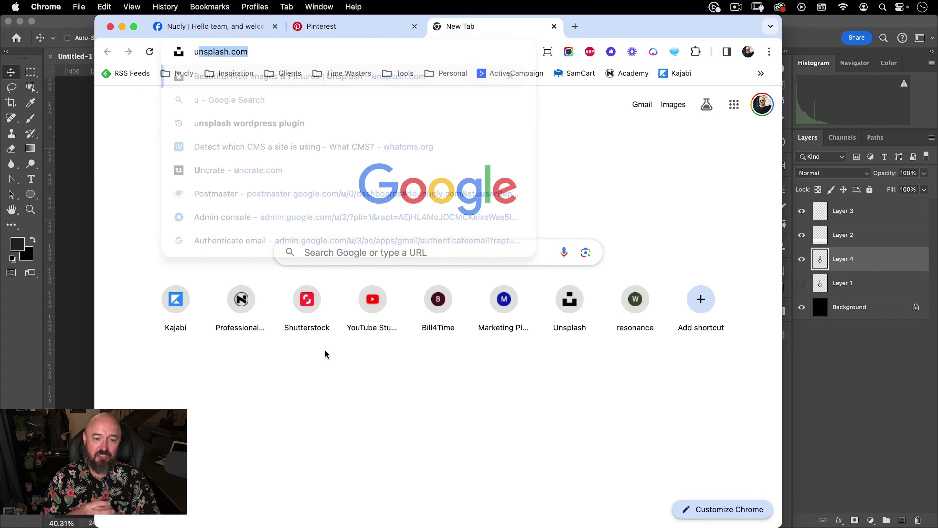
{"action": "key", "text": "Return"}
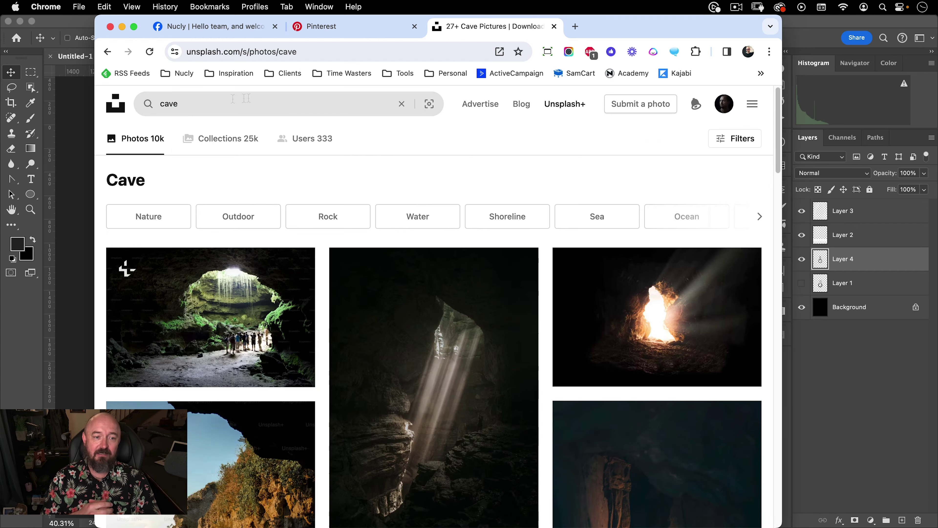
Browse the cave results and download the dark layered rock-wall photo with a tall, narrow archway above water
{"action": "scroll", "coordinate": [432, 295], "scroll_direction": "down", "scroll_amount": 5}
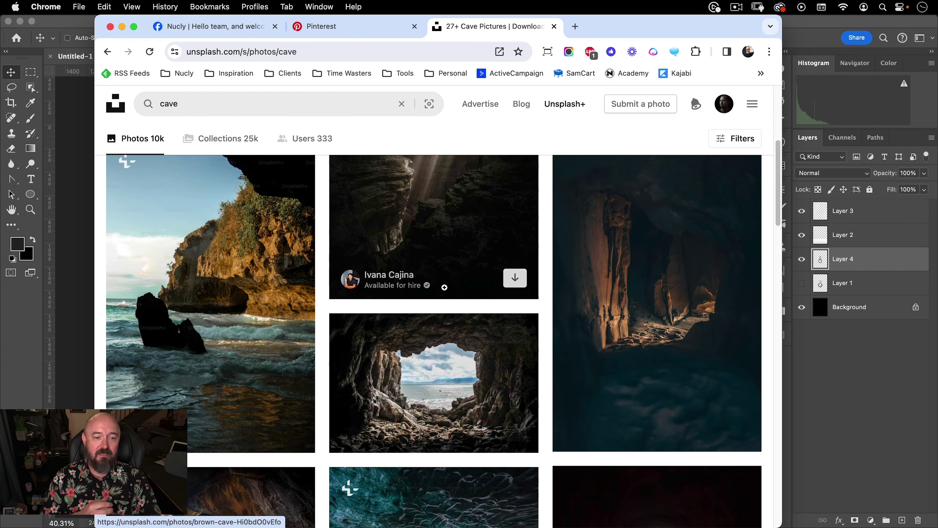
{"action": "scroll", "coordinate": [331, 329], "scroll_direction": "down", "scroll_amount": 10}
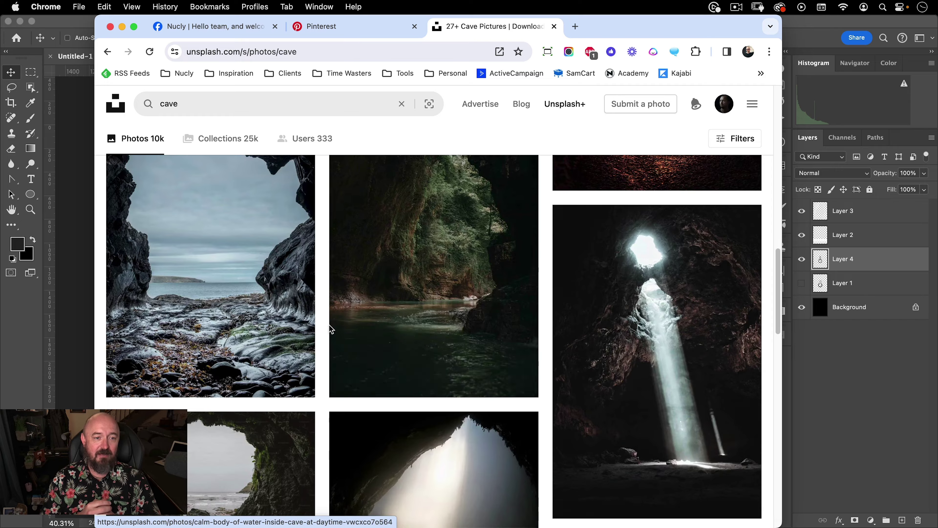
{"action": "scroll", "coordinate": [331, 329], "scroll_direction": "down", "scroll_amount": 5}
{"action": "left_click", "coordinate": [290, 426]}
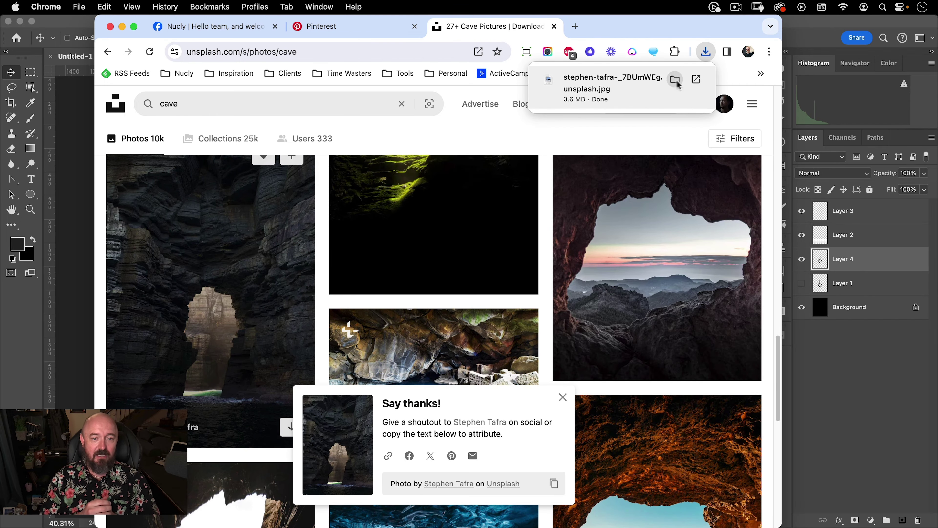
Place the downloaded rock-wall photo into the Photoshop poster, scale it to the canvas width, raise it, and hide Layers 2 and 3
{"action": "left_click", "coordinate": [675, 79]}
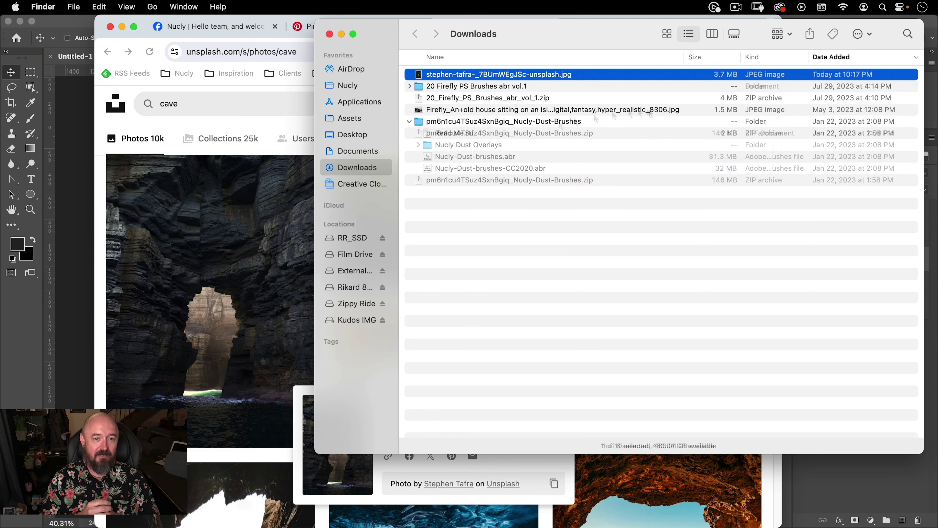
{"action": "left_click_drag", "start_coordinate": [596, 119], "coordinate": [75, 159]}
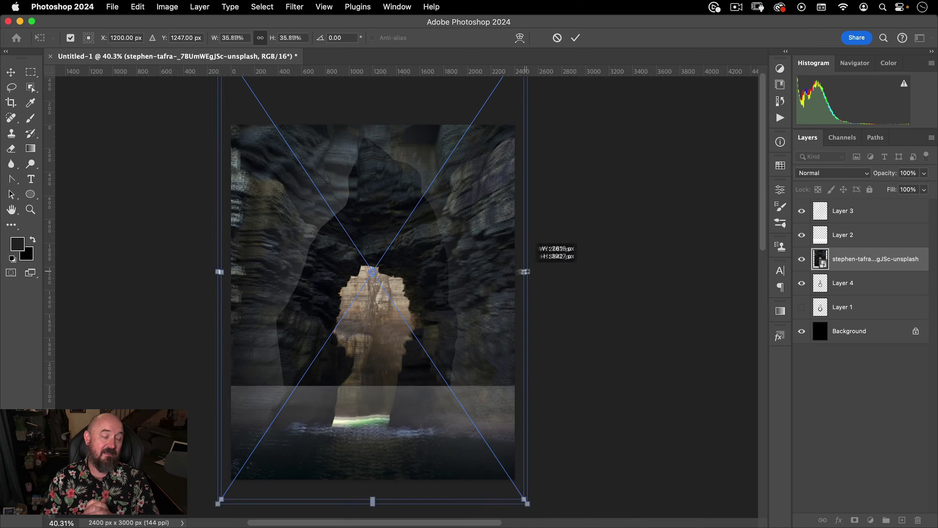
{"action": "left_click_drag", "start_coordinate": [525, 272], "coordinate": [515, 271]}
{"action": "left_click_drag", "start_coordinate": [469, 359], "coordinate": [469, 323]}
{"action": "left_click", "coordinate": [801, 236]}
Return to the Unsplash cave results in Chrome and filter them to free-licence photos
{"action": "key", "text": "super+Tab"}
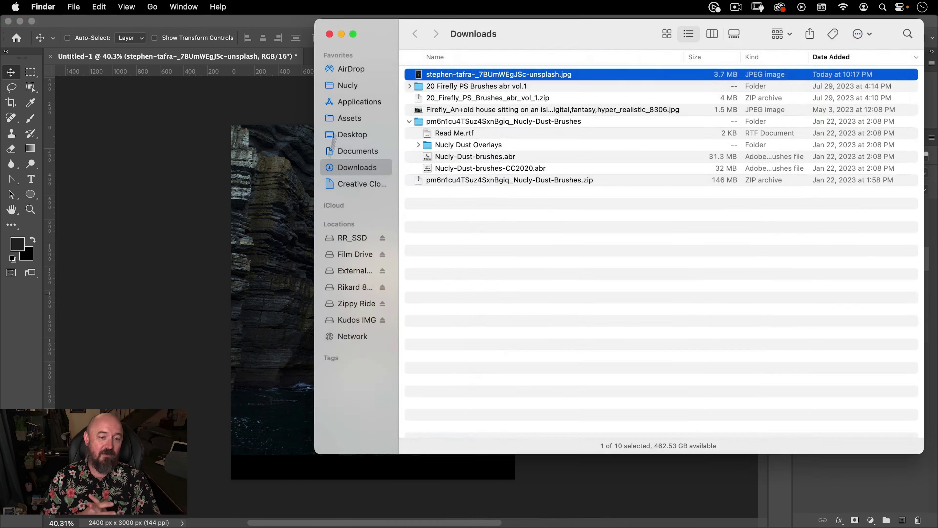
{"action": "key", "text": "super+Tab"}
{"action": "mouse_move", "coordinate": [236, 525]}
{"action": "left_click", "coordinate": [231, 502]}
{"action": "scroll", "coordinate": [255, 429], "scroll_direction": "down", "scroll_amount": 5}
{"action": "left_click", "coordinate": [563, 397]}
{"action": "scroll", "coordinate": [173, 306], "scroll_direction": "up", "scroll_amount": 5}
{"action": "scroll", "coordinate": [173, 306], "scroll_direction": "down", "scroll_amount": 9}
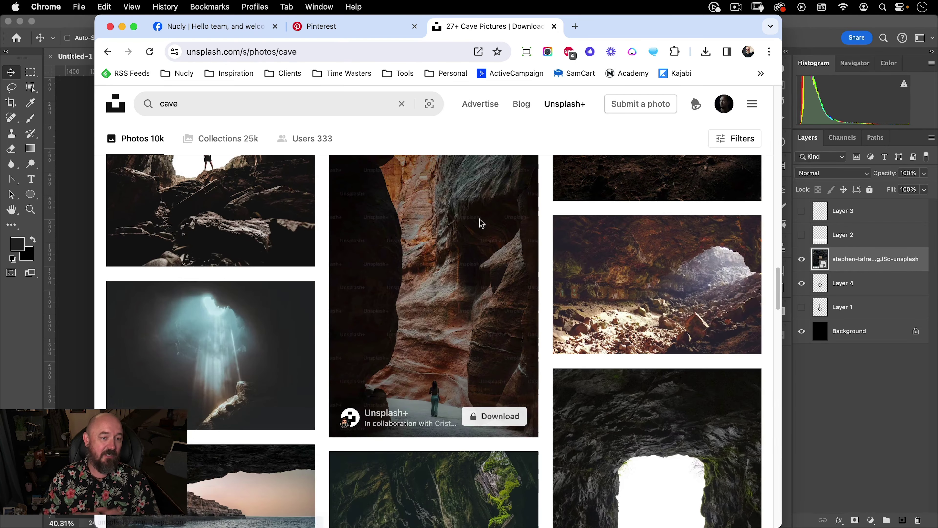
{"action": "left_click", "coordinate": [735, 138]}
{"action": "left_click", "coordinate": [638, 480]}
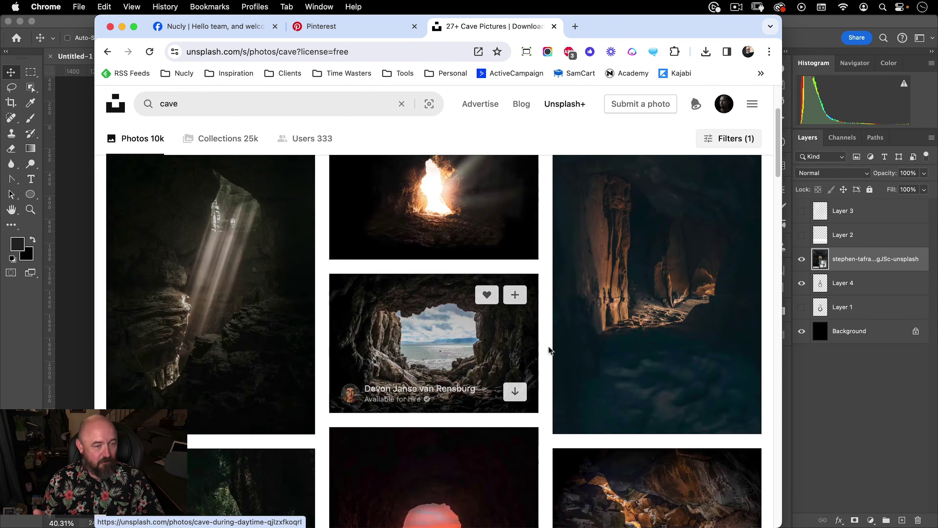
Browse the filtered results and download the dark cave photo whose tall opening looks onto sea and mountains
{"action": "scroll", "coordinate": [406, 333], "scroll_direction": "down", "scroll_amount": 10}
{"action": "scroll", "coordinate": [416, 336], "scroll_direction": "down", "scroll_amount": 3}
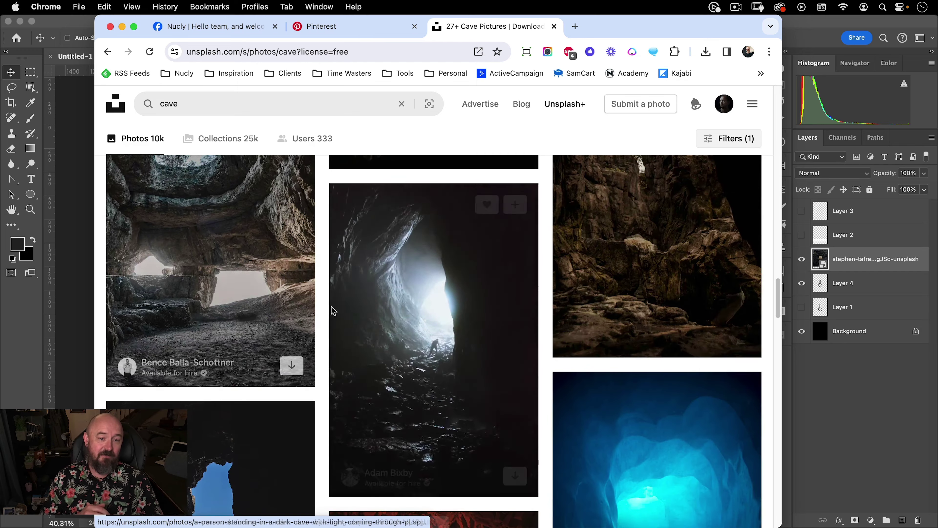
{"action": "scroll", "coordinate": [392, 425], "scroll_direction": "down", "scroll_amount": 6}
{"action": "scroll", "coordinate": [256, 373], "scroll_direction": "up", "scroll_amount": 1}
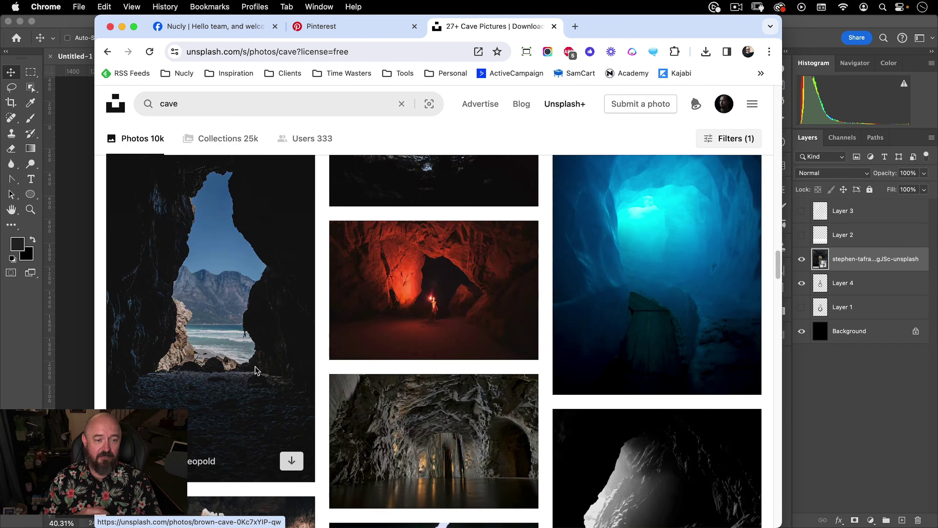
{"action": "scroll", "coordinate": [265, 370], "scroll_direction": "down", "scroll_amount": 3}
{"action": "left_click", "coordinate": [291, 376]}
{"action": "scroll", "coordinate": [384, 299], "scroll_direction": "down", "scroll_amount": 10}
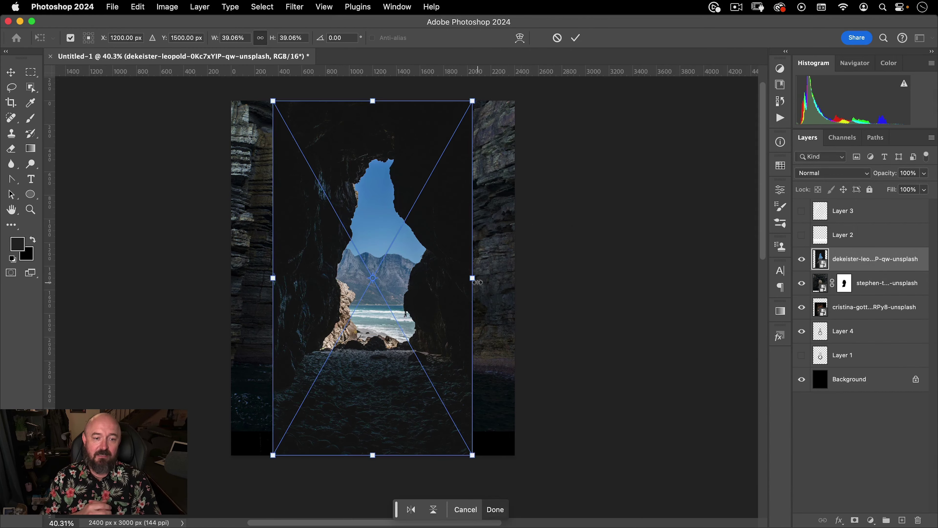
Enlarge the placed sea-cave photo, and put the rock-wall photo in a group with a mask hiding the selected cave-opening shape
{"action": "left_click_drag", "start_coordinate": [477, 282], "coordinate": [570, 273]}
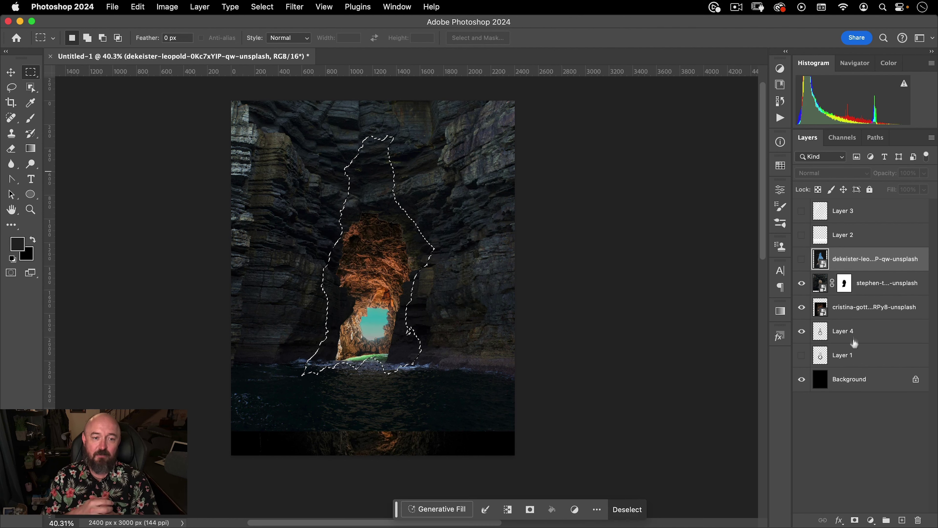
{"action": "left_click", "coordinate": [818, 284]}
{"action": "left_click", "coordinate": [886, 520]}
{"action": "left_click_drag", "start_coordinate": [820, 308], "coordinate": [823, 283]}
{"action": "left_click", "coordinate": [846, 284]}
{"action": "left_click", "coordinate": [855, 520], "text": "alt"}
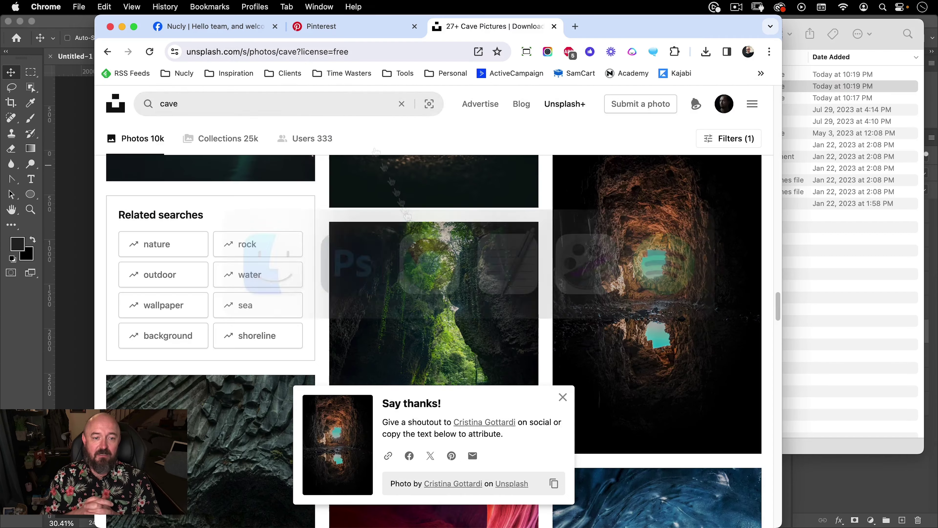
Search Unsplash for "flat ground" and "desert" photos and browse them for suitable foreground terrain
{"action": "type", "text": "flat ground"}
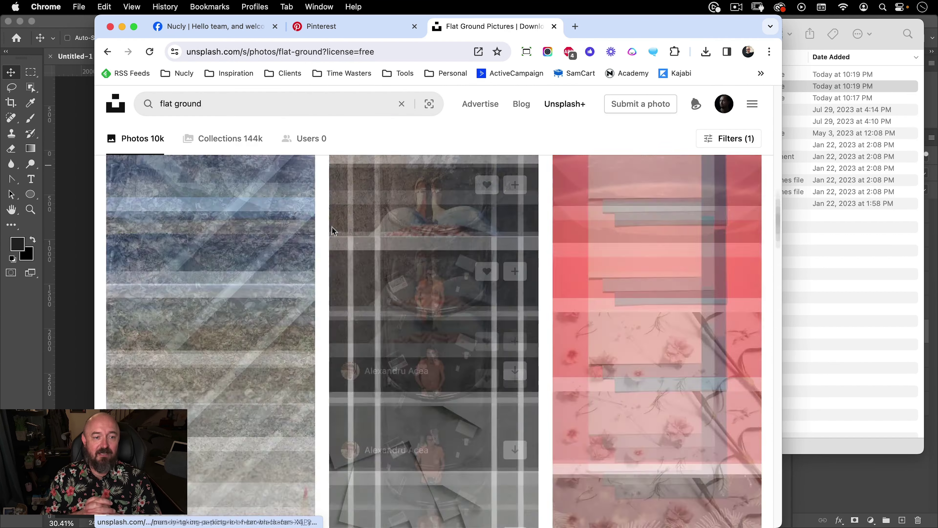
{"action": "left_click", "coordinate": [212, 102]}
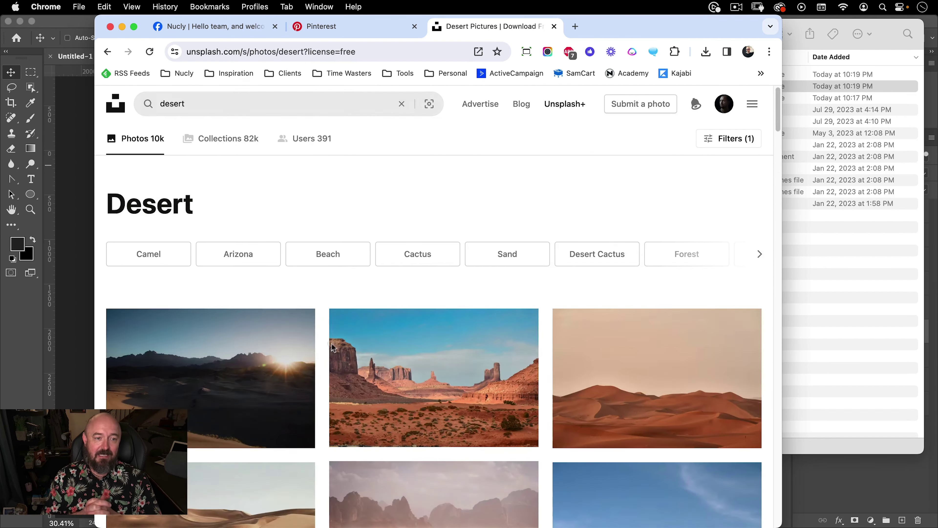
{"action": "scroll", "coordinate": [331, 347], "scroll_direction": "down", "scroll_amount": 15}
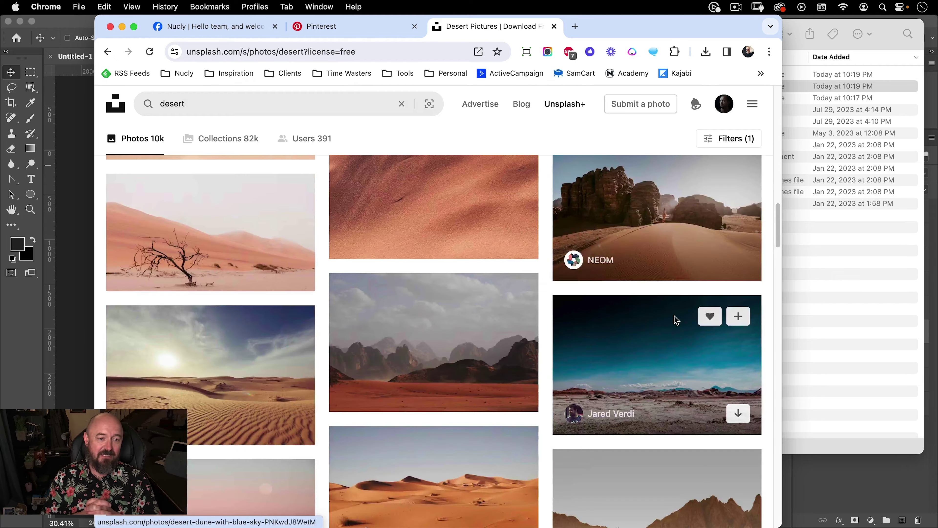
{"action": "scroll", "coordinate": [697, 298], "scroll_direction": "up", "scroll_amount": 15}
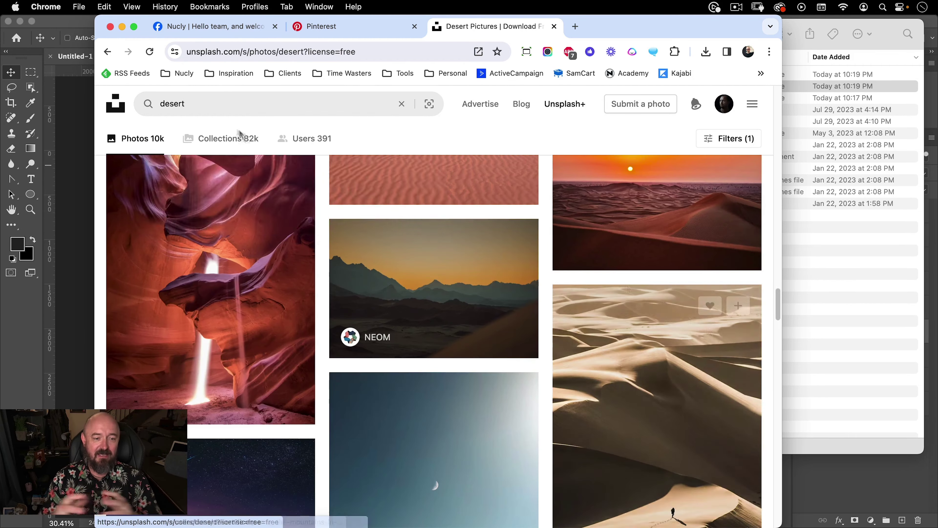
Search for "dry mud" and "flat landscape" photos and look through them for a ground surface
{"action": "left_click", "coordinate": [221, 103]}
{"action": "type", "text": "dry mud"}
{"action": "key", "text": "Return"}
{"action": "scroll", "coordinate": [541, 272], "scroll_direction": "down", "scroll_amount": 15}
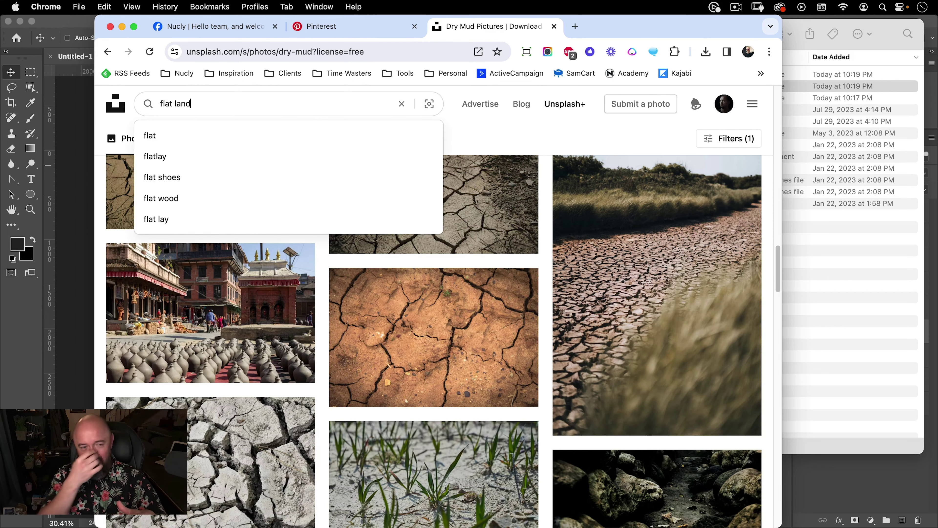
{"action": "type", "text": "scape"}
{"action": "key", "text": "Return"}
{"action": "scroll", "coordinate": [495, 394], "scroll_direction": "down", "scroll_amount": 15}
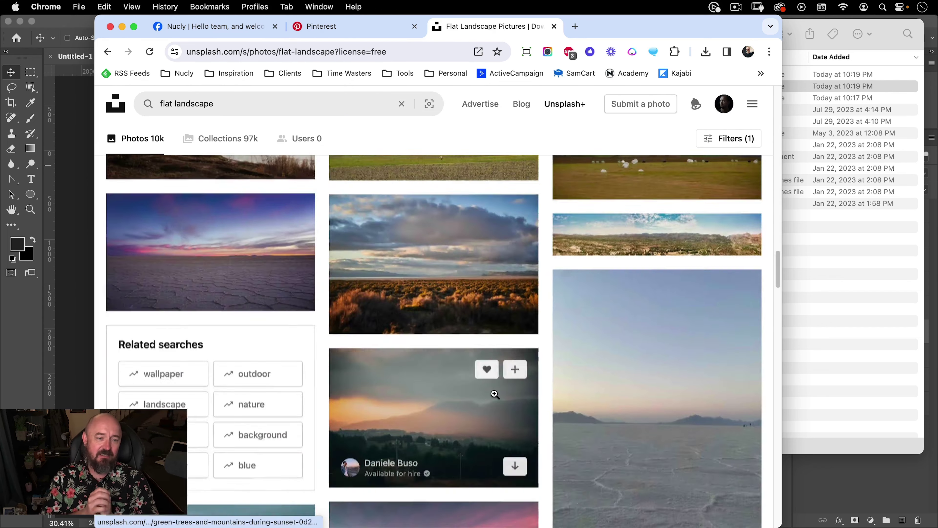
Search for "flat terrain" photos and browse the results
{"action": "left_click", "coordinate": [257, 98]}
{"action": "type", "text": "flat terrain"}
{"action": "key", "text": "Return"}
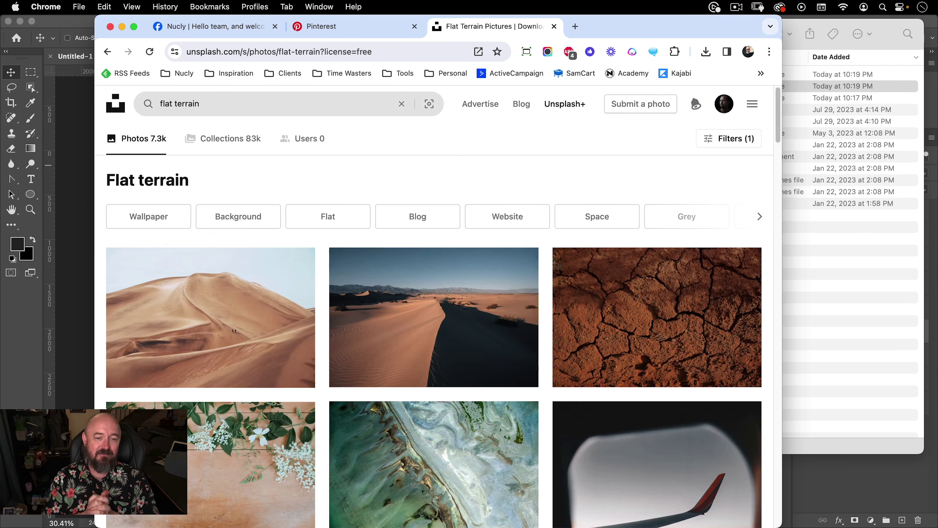
{"action": "scroll", "coordinate": [356, 222], "scroll_direction": "down", "scroll_amount": 10}
Search again for "flat landscape", open the tall salt-flat photo, and download the related cracked salt-flat photo with dark storm clouds
{"action": "double_click", "coordinate": [221, 104]}
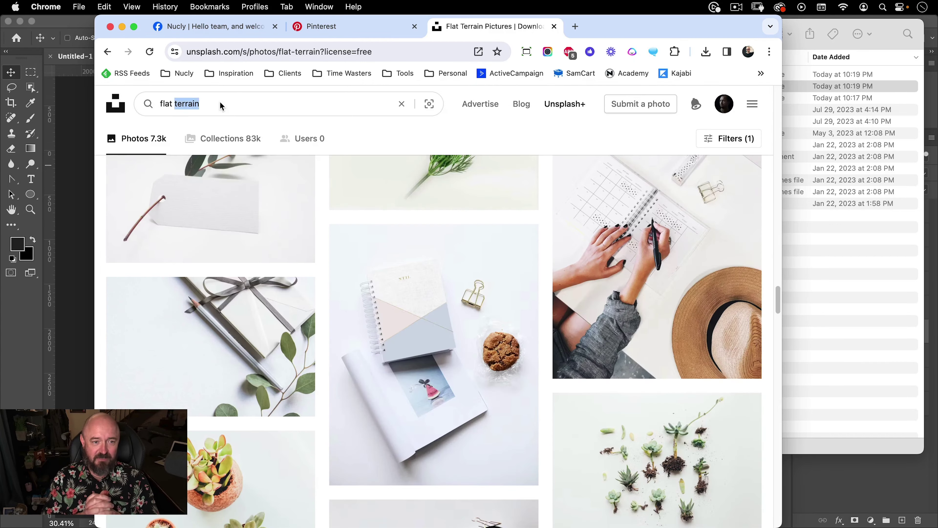
{"action": "type", "text": "landscape"}
{"action": "key", "text": "Return"}
{"action": "scroll", "coordinate": [584, 443], "scroll_direction": "down", "scroll_amount": 15}
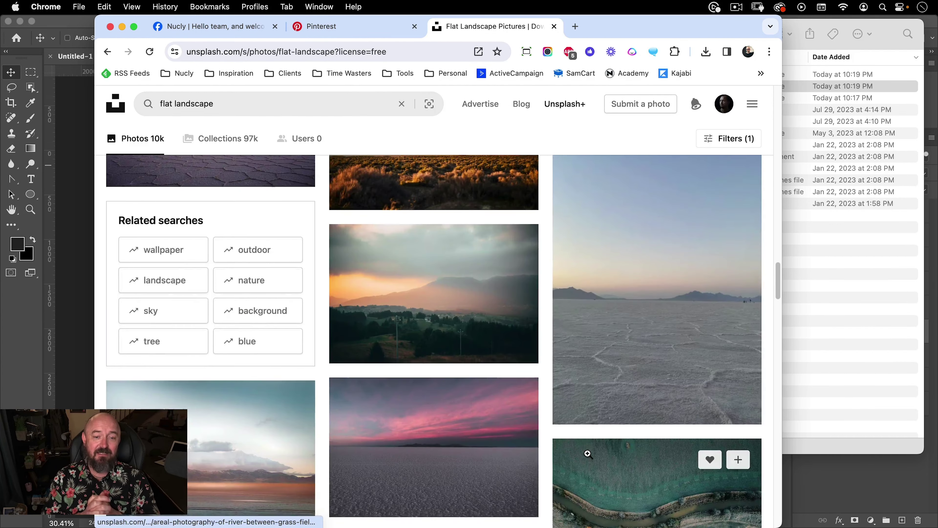
{"action": "scroll", "coordinate": [588, 454], "scroll_direction": "down", "scroll_amount": 6}
{"action": "scroll", "coordinate": [588, 333], "scroll_direction": "up", "scroll_amount": 3}
{"action": "left_click", "coordinate": [587, 273]}
{"action": "scroll", "coordinate": [427, 308], "scroll_direction": "down", "scroll_amount": 20}
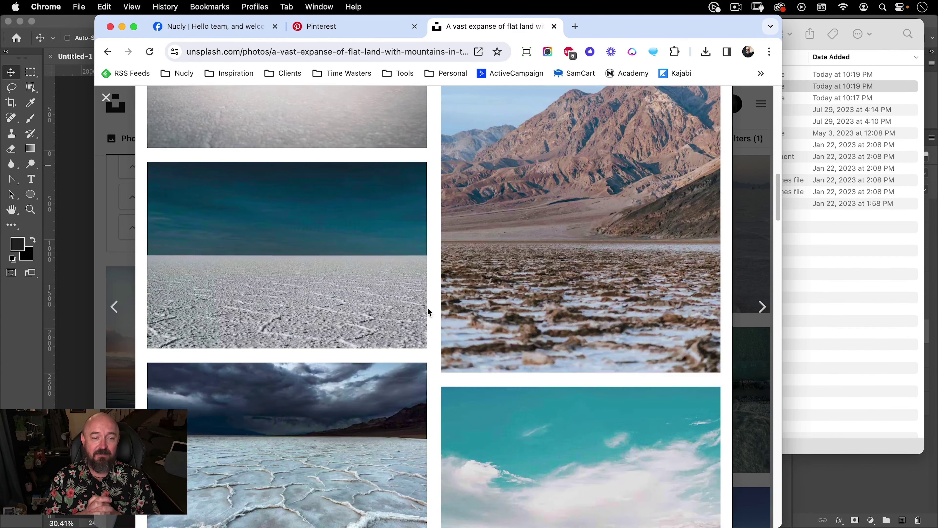
{"action": "left_click", "coordinate": [403, 313]}
{"action": "scroll", "coordinate": [274, 275], "scroll_direction": "down", "scroll_amount": 15}
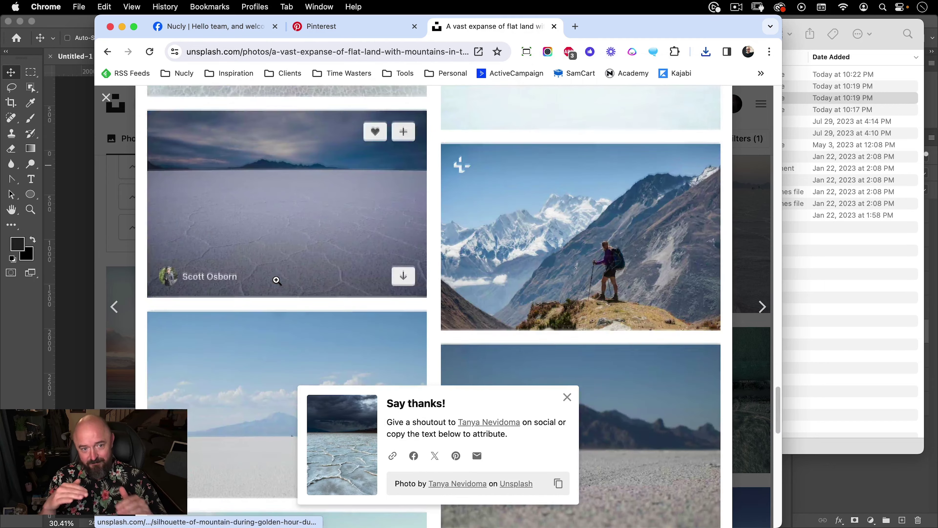
Search for "rocky landscape", download the photo of a stony path across a green mountain ridge, and browse further results
{"action": "key", "text": "Escape"}
{"action": "left_click", "coordinate": [358, 102]}
{"action": "type", "text": "rocky landscape"}
{"action": "key", "text": "Return"}
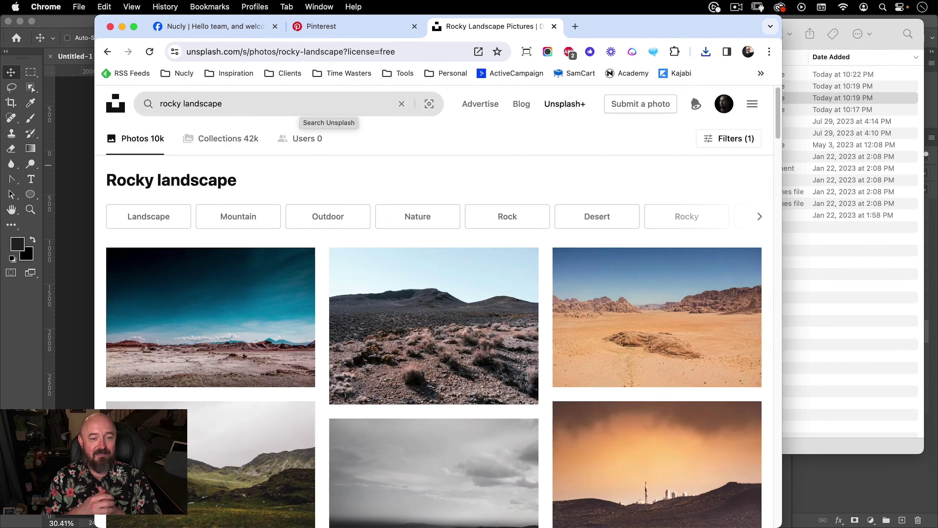
{"action": "scroll", "coordinate": [621, 244], "scroll_direction": "down", "scroll_amount": 3}
{"action": "scroll", "coordinate": [620, 244], "scroll_direction": "down", "scroll_amount": 12}
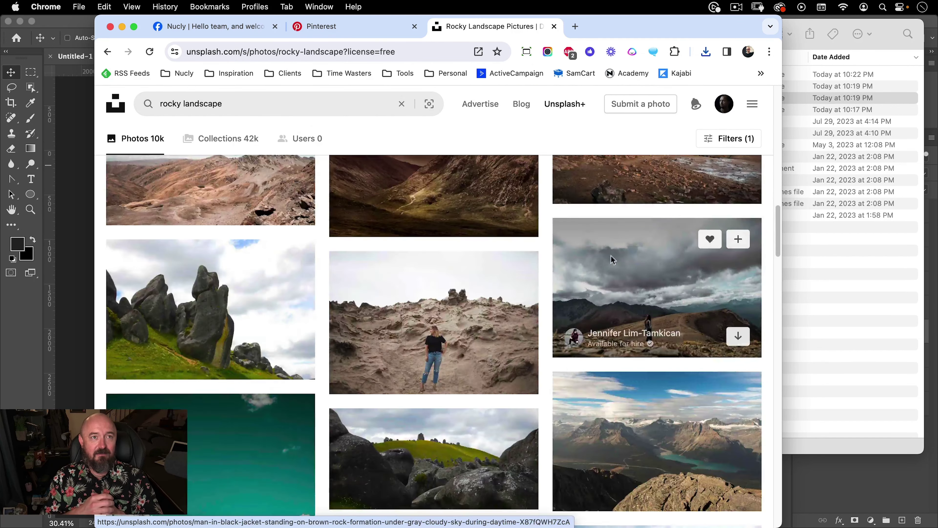
{"action": "scroll", "coordinate": [615, 259], "scroll_direction": "down", "scroll_amount": 15}
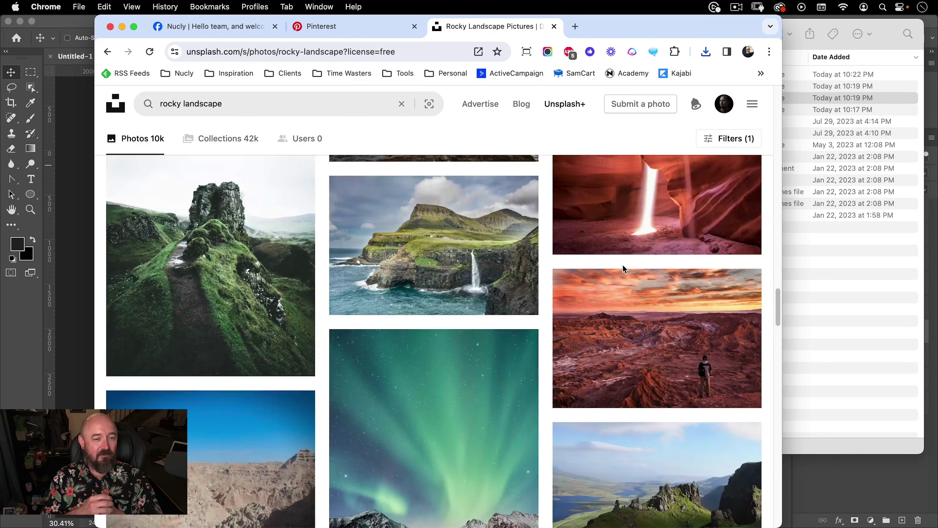
{"action": "scroll", "coordinate": [627, 263], "scroll_direction": "down", "scroll_amount": 6}
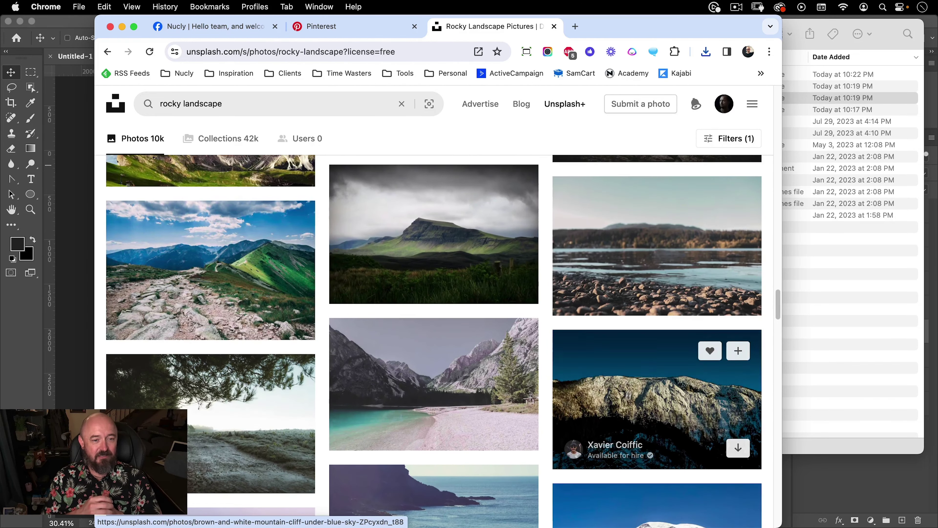
{"action": "left_click", "coordinate": [291, 316]}
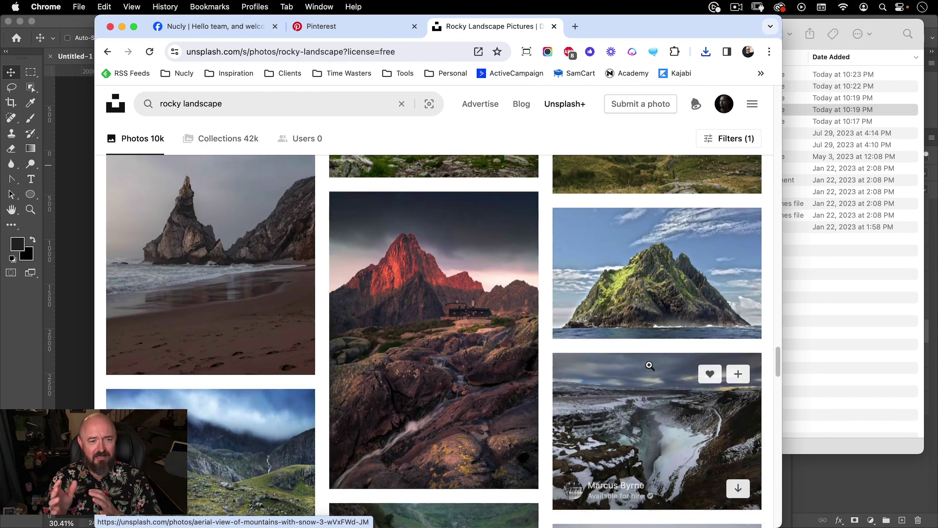
{"action": "scroll", "coordinate": [649, 365], "scroll_direction": "down", "scroll_amount": 15}
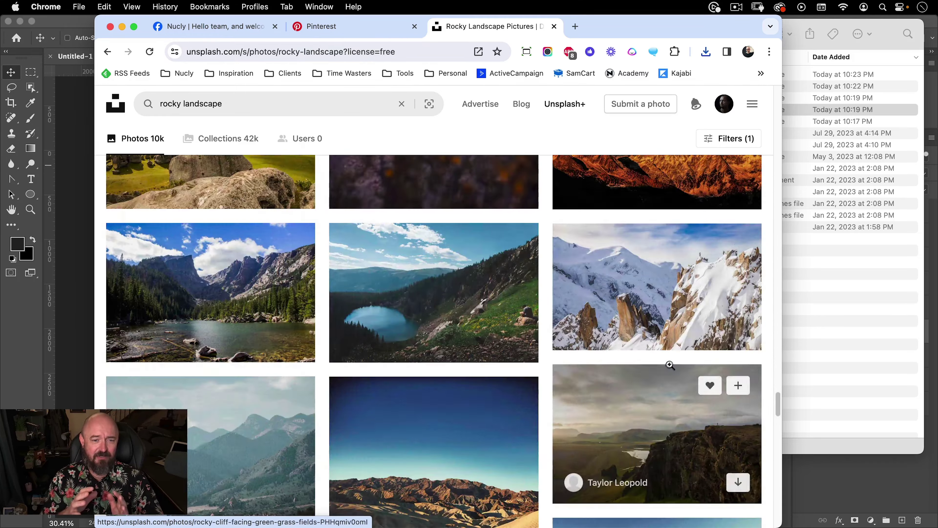
{"action": "scroll", "coordinate": [670, 365], "scroll_direction": "down", "scroll_amount": 15}
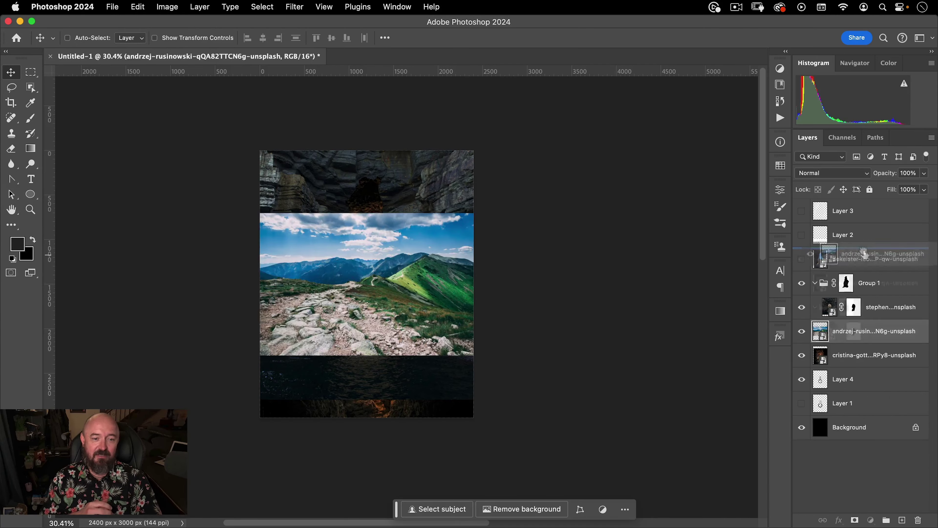
In Photoshop, move the mountain-path photo directly below Layer 2, lower it on the canvas, and mask out its sky and distant mountains
{"action": "left_click_drag", "start_coordinate": [864, 254], "coordinate": [864, 253]}
{"action": "left_click_drag", "start_coordinate": [388, 277], "coordinate": [386, 339]}
{"action": "scroll", "coordinate": [385, 340], "scroll_direction": "up", "scroll_amount": 5}
{"action": "left_click_drag", "start_coordinate": [229, 234], "coordinate": [278, 272]}
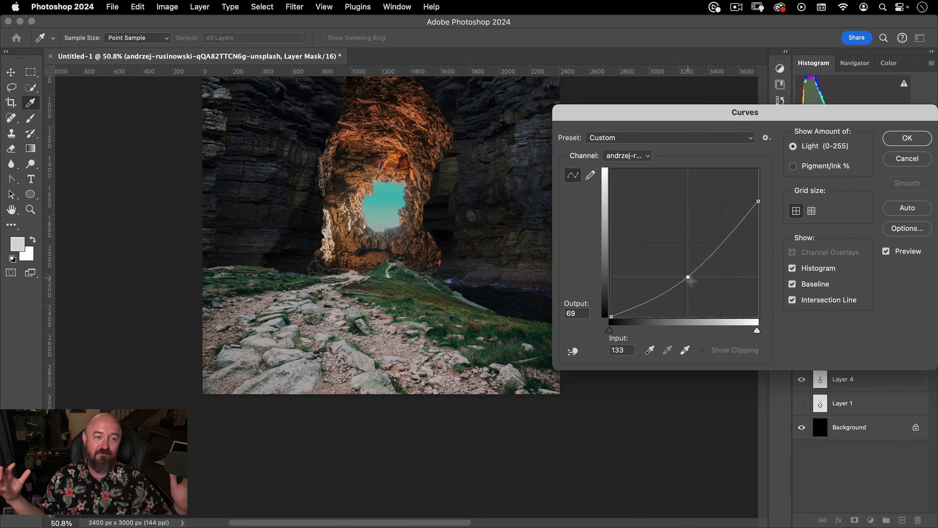
Cancel the Curves change on the mask and darken the mountain-path image itself with Curves, lowering input 135 to output 85
{"action": "left_click", "coordinate": [908, 159]}
{"action": "left_click", "coordinate": [820, 259]}
{"action": "key", "text": "super+m"}
{"action": "left_click_drag", "start_coordinate": [517, 94], "coordinate": [733, 137]}
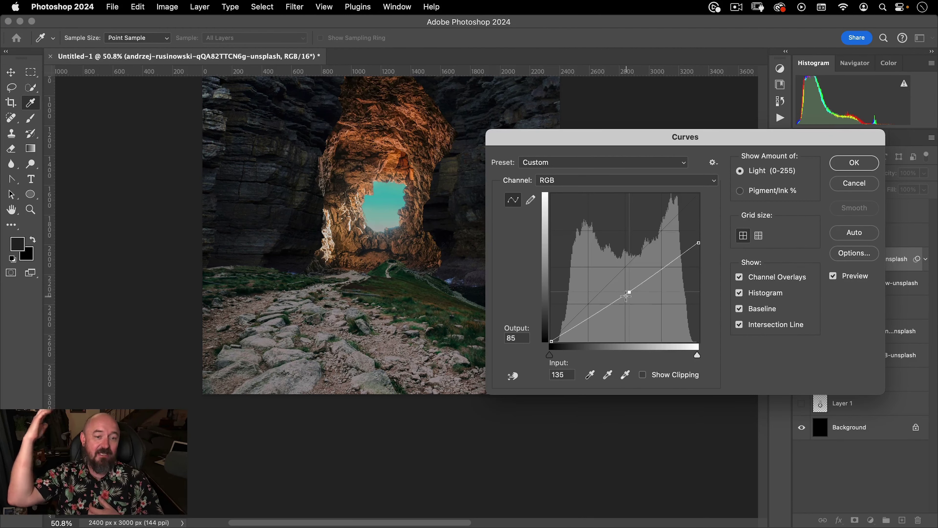
{"action": "left_click", "coordinate": [854, 162]}
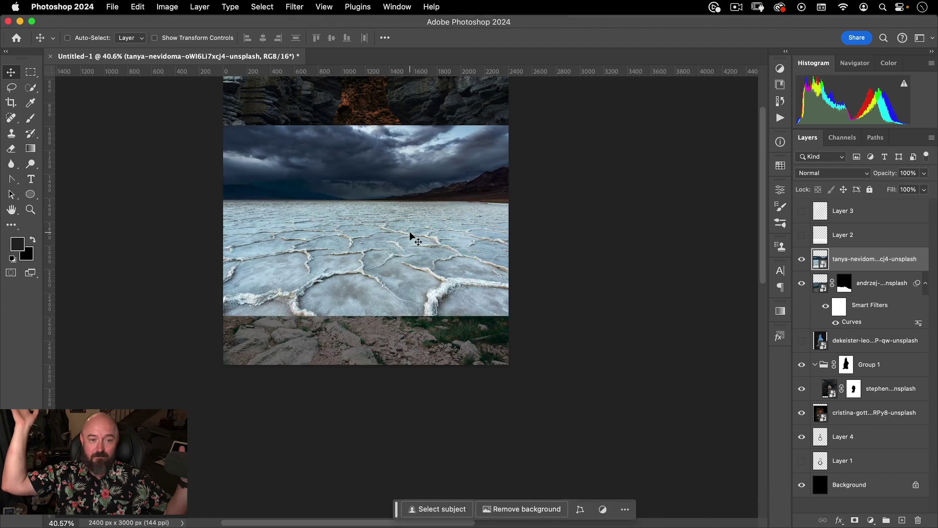
Lower the placed salt-flat photo to the bottom of the canvas and mask out its stormy sky
{"action": "left_click_drag", "start_coordinate": [411, 236], "coordinate": [460, 317]}
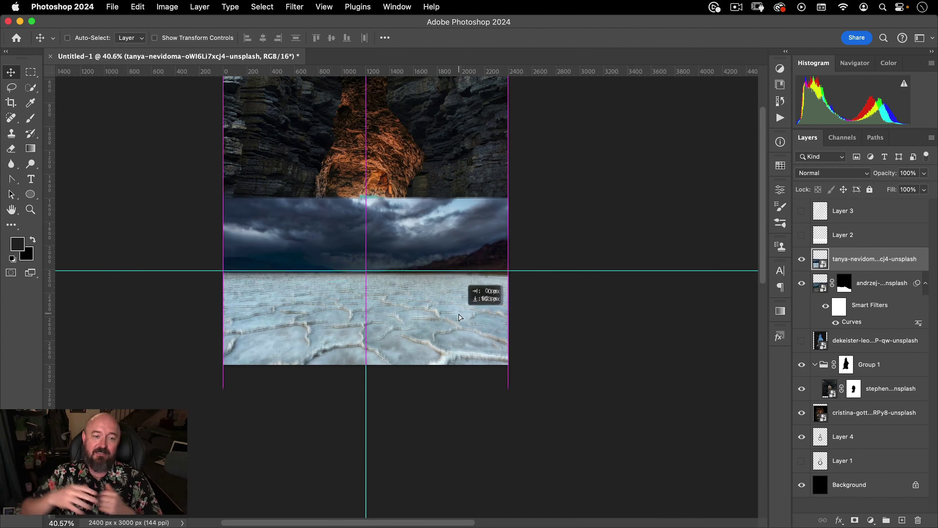
{"action": "left_click", "coordinate": [855, 520]}
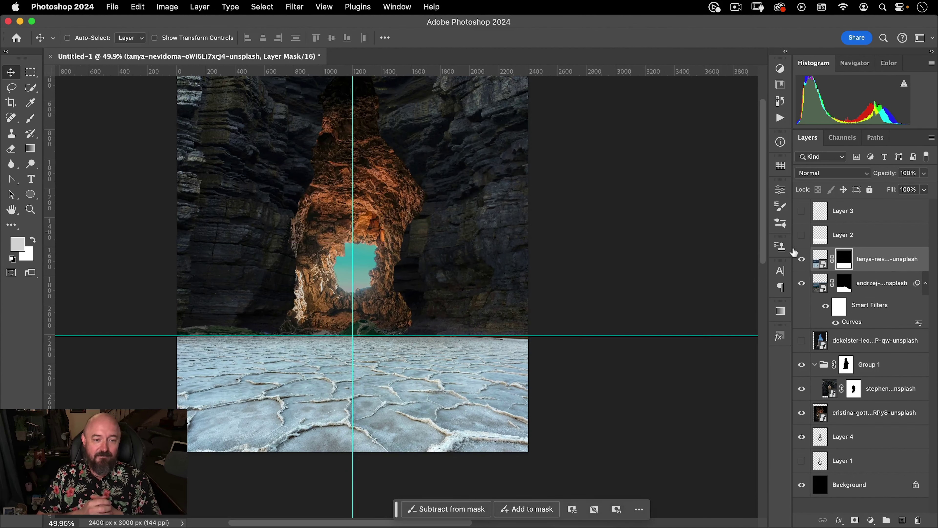
Add a Curves adjustment layer above the salt-flat photo and pull its curve down to darken the cracked ground
{"action": "left_click", "coordinate": [872, 520]}
{"action": "left_click", "coordinate": [858, 413]}
{"action": "left_click_drag", "start_coordinate": [745, 247], "coordinate": [745, 282]}
{"action": "left_click_drag", "start_coordinate": [684, 329], "coordinate": [696, 358]}
{"action": "left_click", "coordinate": [747, 179]}
{"action": "left_click_drag", "start_coordinate": [818, 316], "coordinate": [820, 246]}
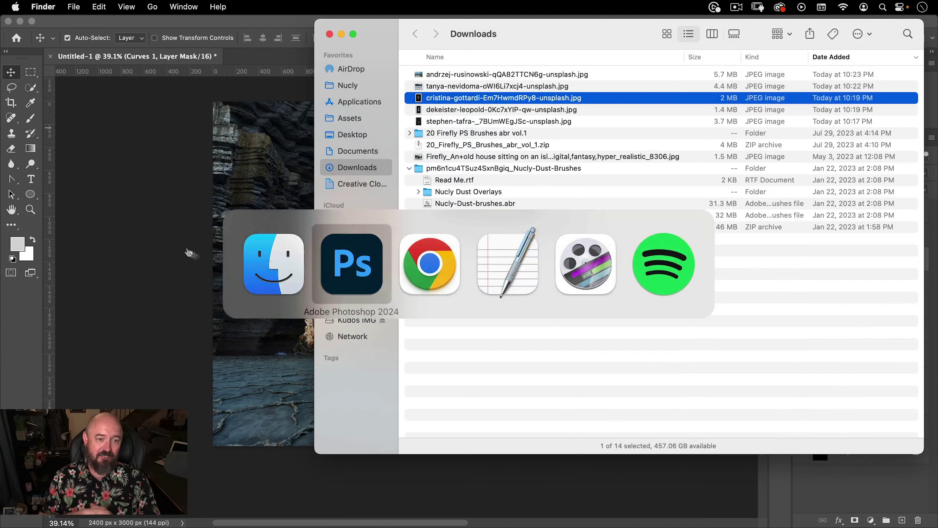
Switch to Chrome, search Unsplash for "concrete", and download the plain dark grey concrete wall photo
{"action": "key", "text": "super+Tab"}
{"action": "type", "text": "concrete"}
{"action": "key", "text": "Return"}
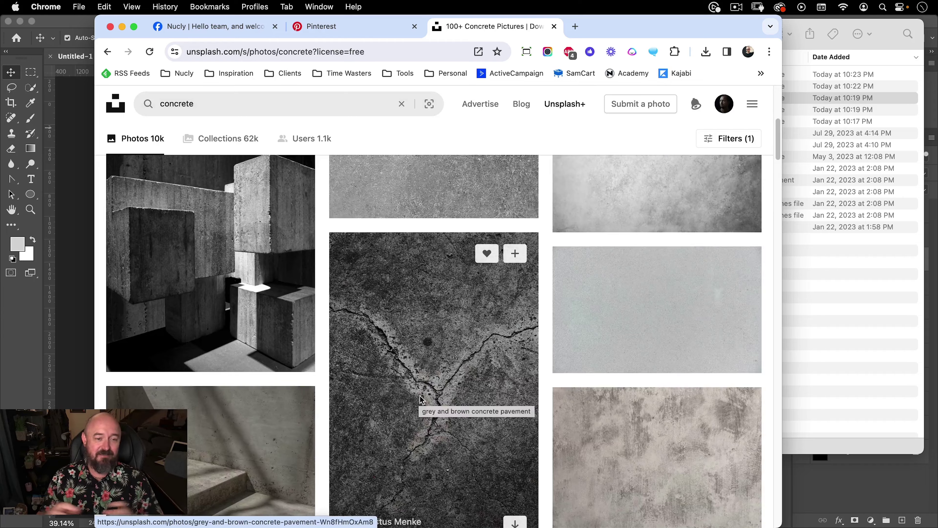
{"action": "scroll", "coordinate": [421, 399], "scroll_direction": "down", "scroll_amount": 10}
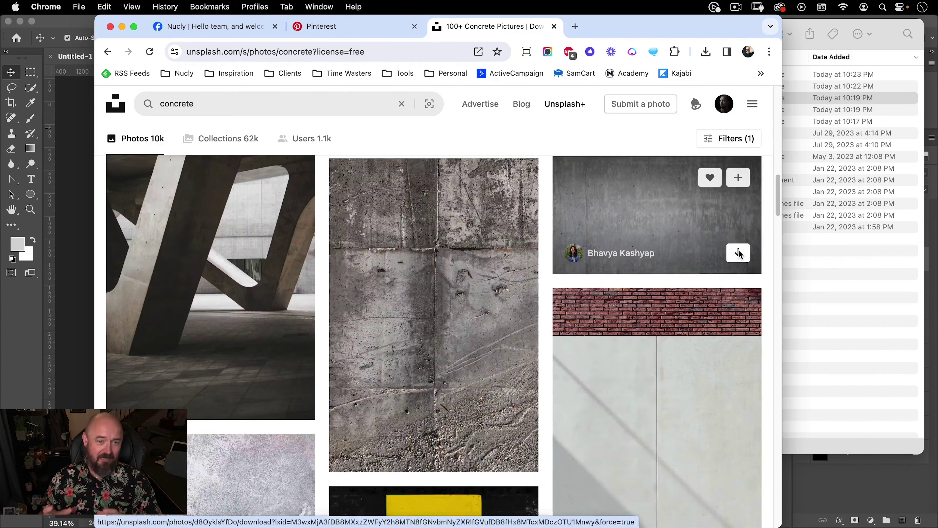
{"action": "left_click", "coordinate": [738, 253]}
Look through more concrete photos, then search for "concrete blocks" and browse the results
{"action": "scroll", "coordinate": [486, 279], "scroll_direction": "down", "scroll_amount": 5}
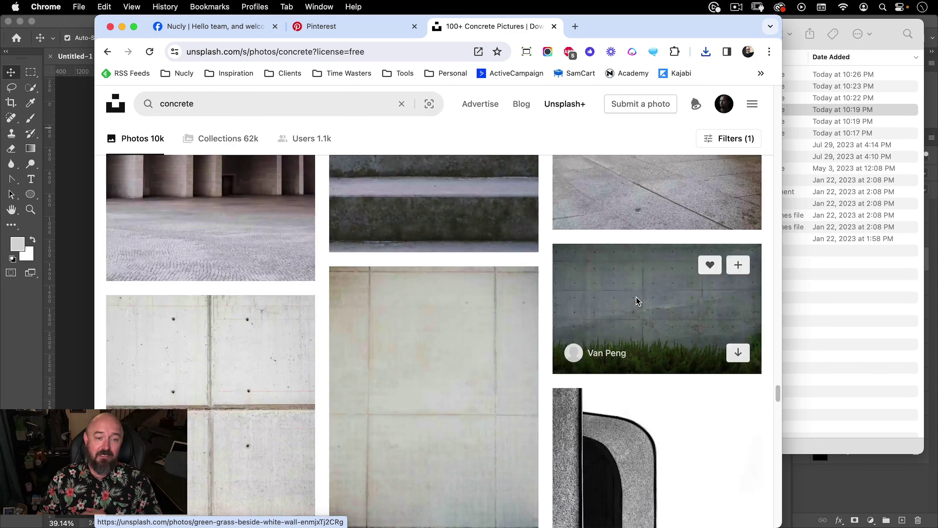
{"action": "scroll", "coordinate": [639, 301], "scroll_direction": "up", "scroll_amount": 4}
{"action": "left_click", "coordinate": [236, 106]}
{"action": "type", "text": "blocks"}
{"action": "key", "text": "Return"}
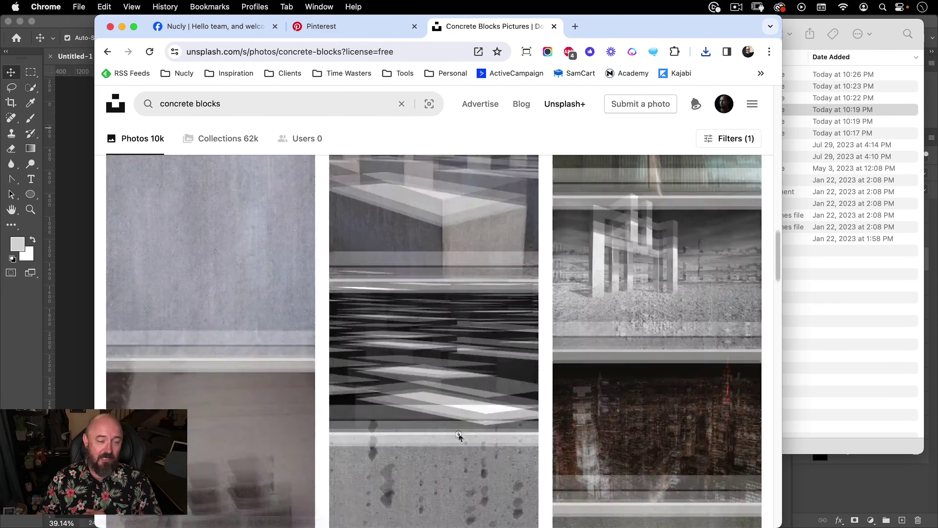
{"action": "scroll", "coordinate": [463, 431], "scroll_direction": "down", "scroll_amount": 20}
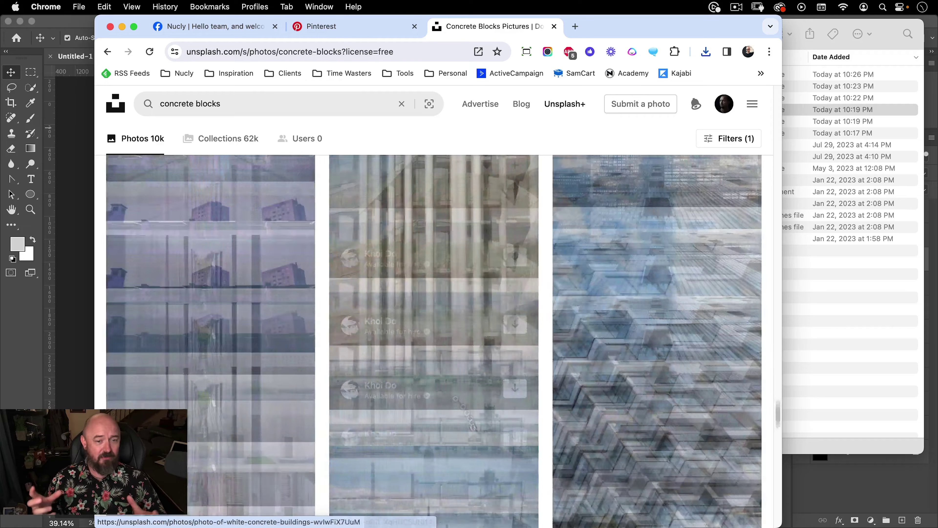
Search for "large rocks" photos and browse the results for usable rock shapes
{"action": "left_click", "coordinate": [248, 100]}
{"action": "type", "text": "large rockks"}
{"action": "key", "text": "BackSpace"}
{"action": "key", "text": "BackSpace"}
{"action": "type", "text": "s"}
{"action": "key", "text": "Return"}
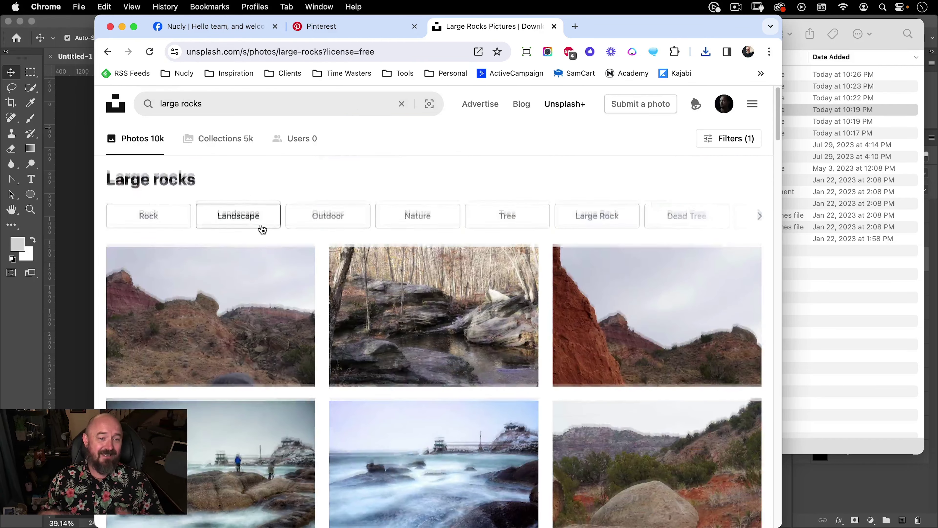
{"action": "scroll", "coordinate": [643, 296], "scroll_direction": "down", "scroll_amount": 20}
{"action": "scroll", "coordinate": [617, 365], "scroll_direction": "down", "scroll_amount": 20}
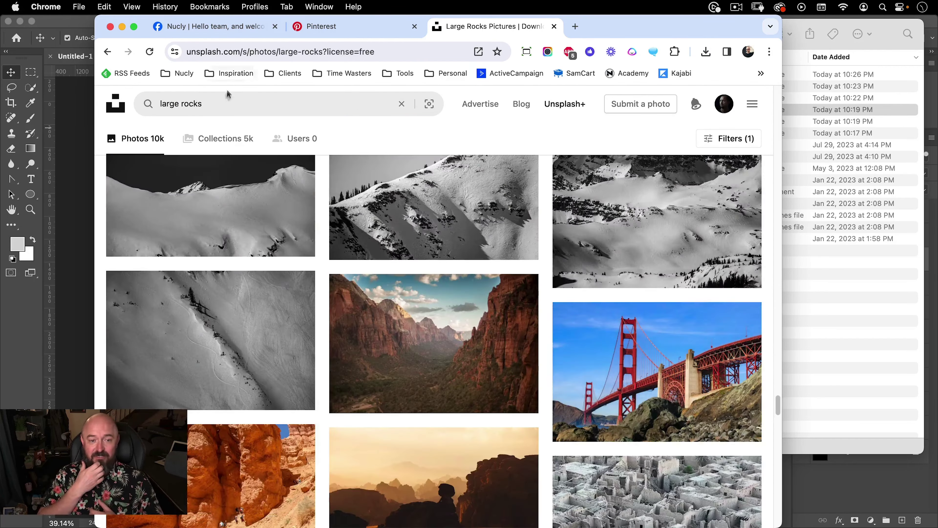
Search for "beach rocks" photos and browse the results for foreground rocks
{"action": "left_click", "coordinate": [228, 97]}
{"action": "type", "text": "beach rocks"}
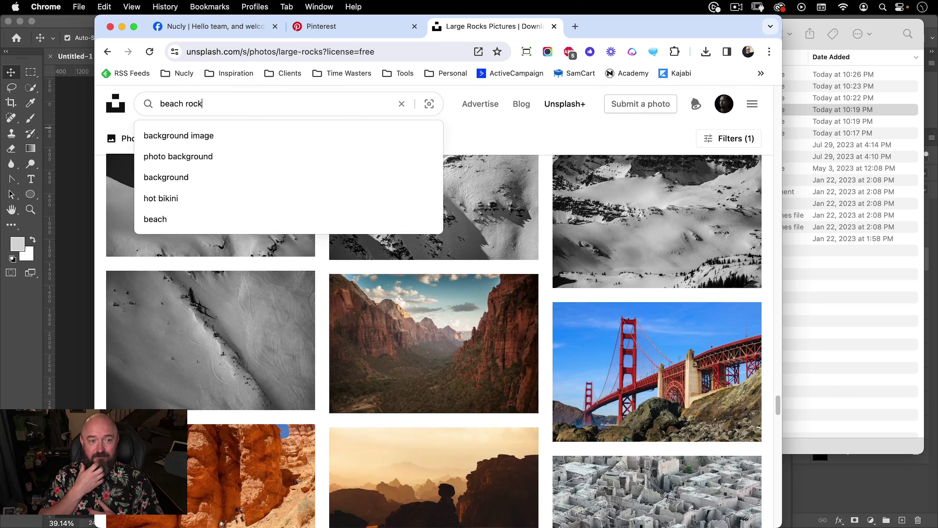
{"action": "key", "text": "Return"}
{"action": "scroll", "coordinate": [694, 351], "scroll_direction": "down", "scroll_amount": 15}
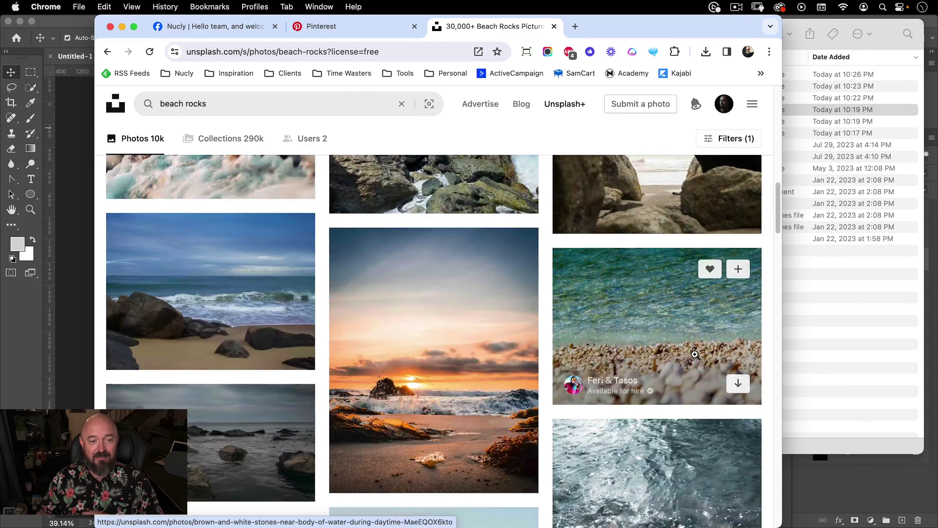
{"action": "scroll", "coordinate": [708, 374], "scroll_direction": "down", "scroll_amount": 15}
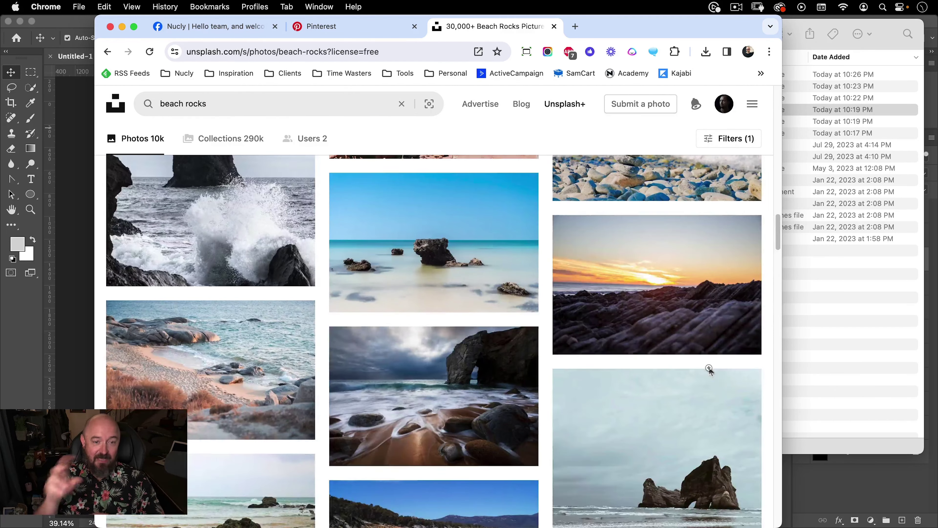
{"action": "scroll", "coordinate": [713, 399], "scroll_direction": "down", "scroll_amount": 15}
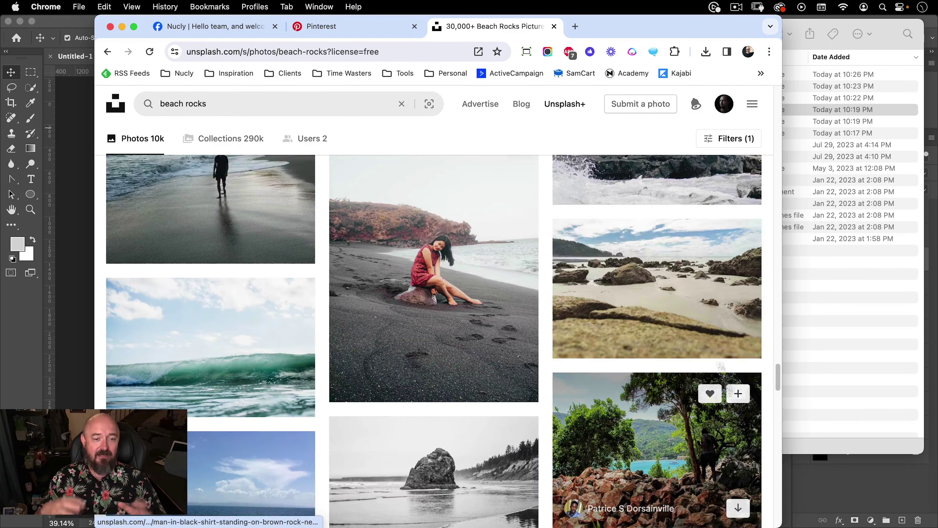
Download the sandy beach photo with scattered rocks and place it over the lower part of the poster
{"action": "left_click", "coordinate": [738, 336]}
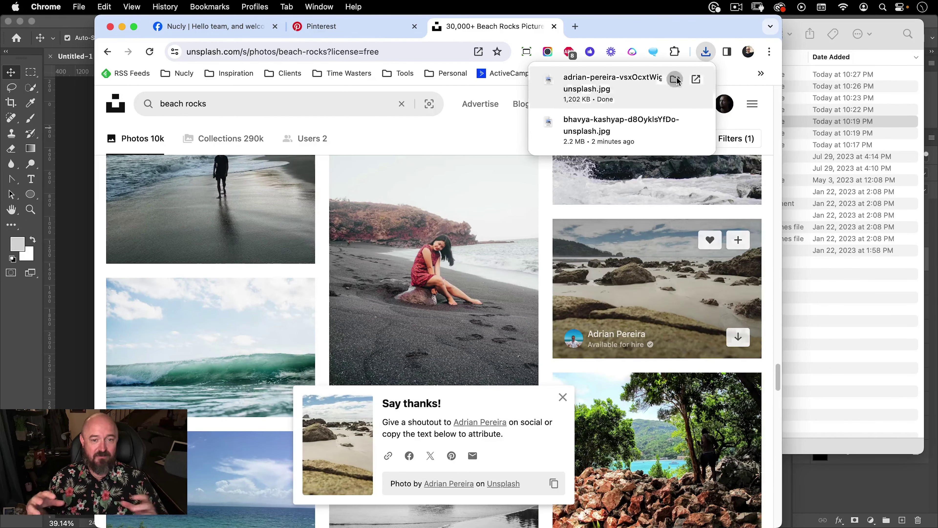
{"action": "left_click", "coordinate": [675, 78]}
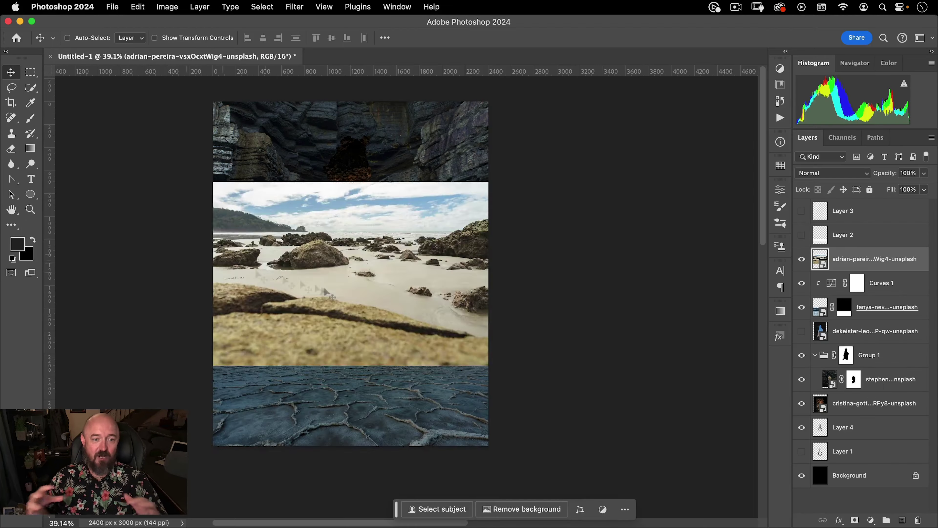
{"action": "left_click_drag", "start_coordinate": [358, 253], "coordinate": [358, 354]}
{"action": "key", "text": "super+;"}
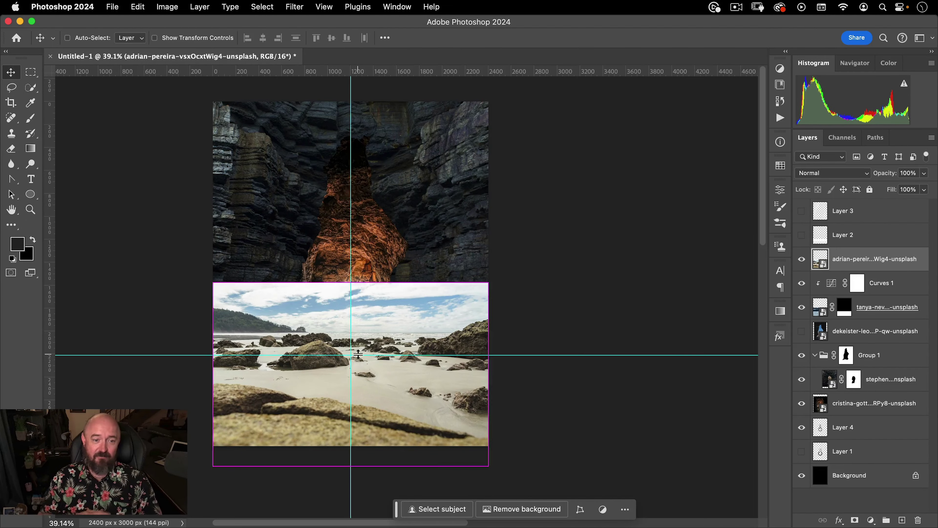
Enlarge and reposition the beach photo so its shoreline aligns with the horizontal guide at the ground line
{"action": "left_click_drag", "start_coordinate": [393, 389], "coordinate": [393, 412]}
{"action": "scroll", "coordinate": [401, 423], "scroll_direction": "up", "scroll_amount": 3}
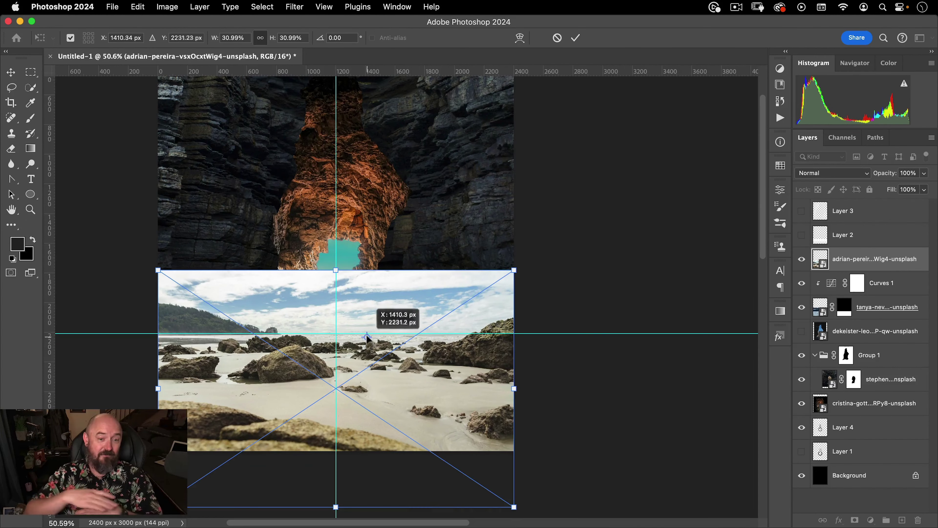
{"action": "left_click_drag", "start_coordinate": [367, 337], "coordinate": [366, 334]}
{"action": "left_click_drag", "start_coordinate": [158, 389], "coordinate": [78, 381]}
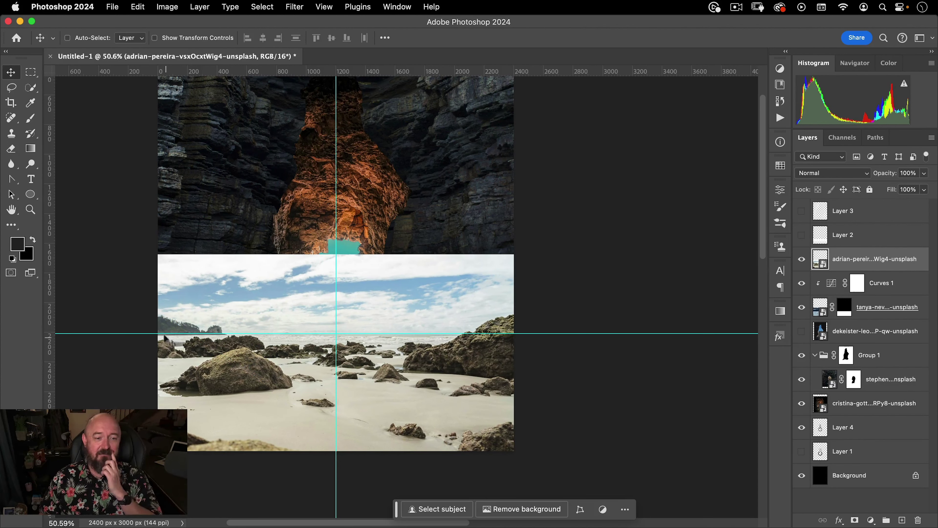
Select the rocks in the beach photo with the Object Selection tool and mask out everything else
{"action": "key", "text": "w"}
{"action": "left_click_drag", "start_coordinate": [157, 323], "coordinate": [413, 417]}
{"action": "left_click_drag", "start_coordinate": [394, 317], "coordinate": [540, 407]}
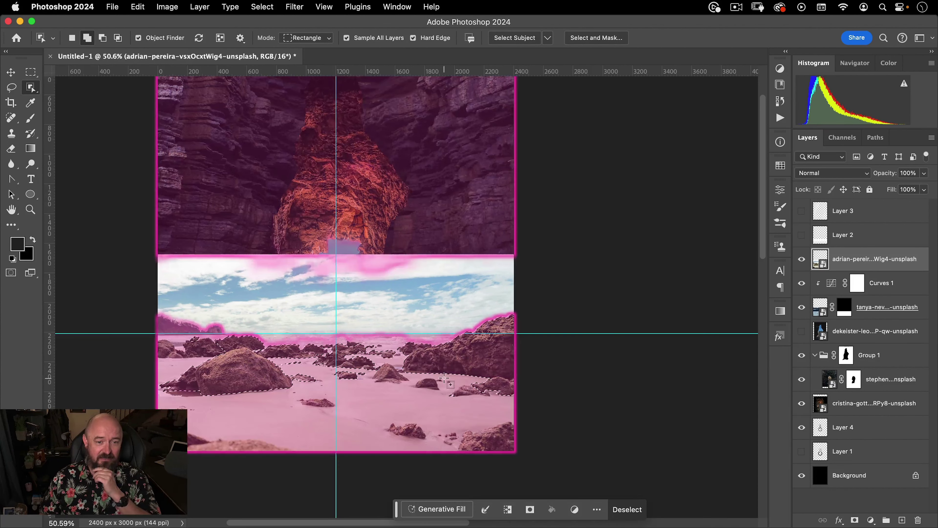
{"action": "left_click_drag", "start_coordinate": [445, 375], "coordinate": [411, 392]}
{"action": "left_click_drag", "start_coordinate": [410, 359], "coordinate": [370, 385]}
{"action": "left_click_drag", "start_coordinate": [383, 418], "coordinate": [436, 443]}
{"action": "left_click_drag", "start_coordinate": [342, 392], "coordinate": [288, 412]}
{"action": "left_click_drag", "start_coordinate": [298, 423], "coordinate": [139, 460]}
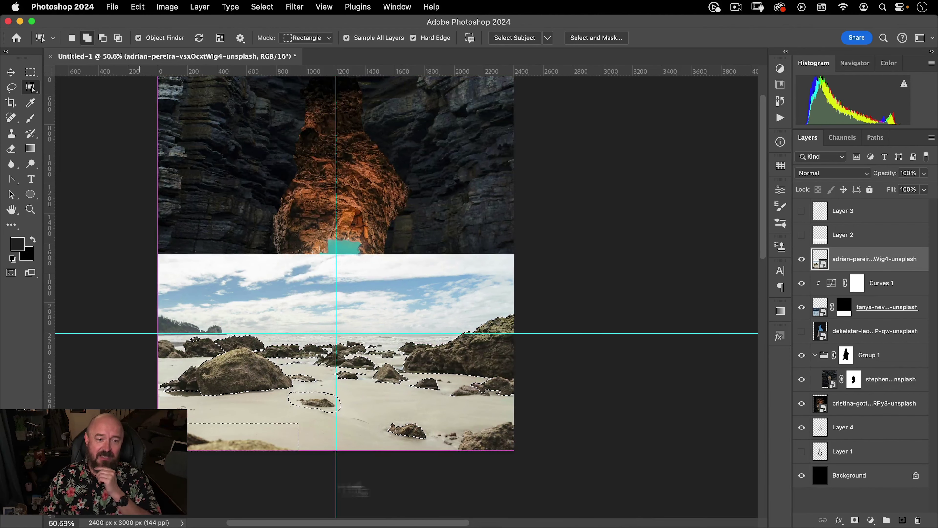
{"action": "left_click", "coordinate": [854, 520]}
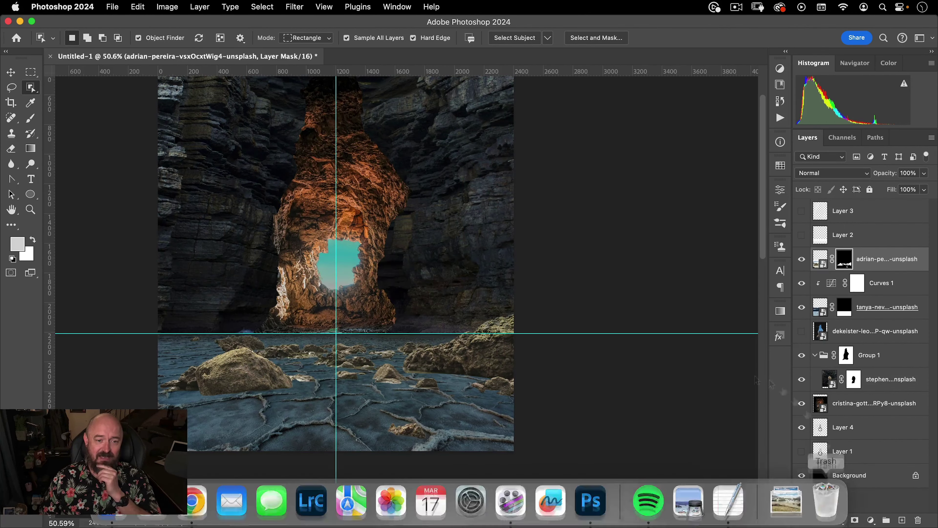
Add a Curves adjustment clipped to the beach rocks, darkening them and shifting their colour channels to suit the cracked ground
{"action": "key", "text": "v"}
{"action": "left_click", "coordinate": [871, 520]}
{"action": "left_click", "coordinate": [869, 416]}
{"action": "mouse_move", "coordinate": [681, 328]}
{"action": "left_mouse_down"}
{"action": "mouse_move", "coordinate": [681, 345]}
{"action": "mouse_move", "coordinate": [669, 329]}
{"action": "left_mouse_up"}
{"action": "left_click", "coordinate": [649, 234]}
{"action": "left_click", "coordinate": [648, 245]}
{"action": "left_click", "coordinate": [653, 234]}
{"action": "left_click", "coordinate": [653, 257]}
{"action": "left_click", "coordinate": [781, 190]}
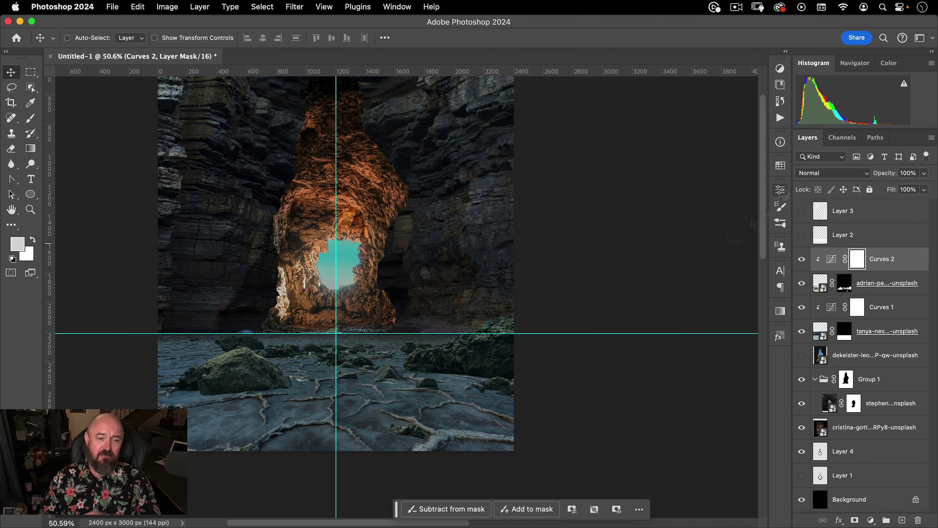
Move the blade-and-ring layer, Layer 4, above the rocks and ground layers
{"action": "left_click_drag", "start_coordinate": [369, 266], "coordinate": [413, 230]}
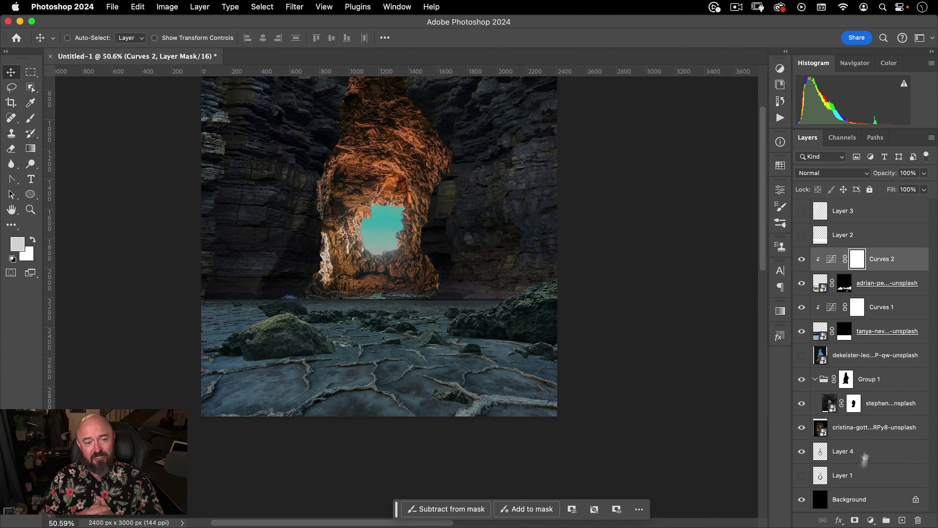
{"action": "left_click_drag", "start_coordinate": [865, 454], "coordinate": [865, 223]}
{"action": "left_click_drag", "start_coordinate": [385, 230], "coordinate": [394, 281]}
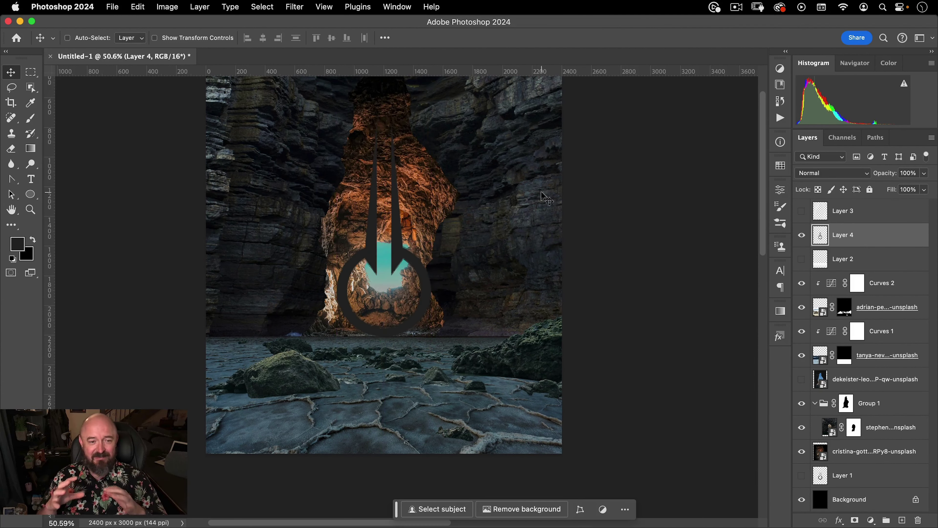
{"action": "left_click_drag", "start_coordinate": [395, 243], "coordinate": [382, 266]}
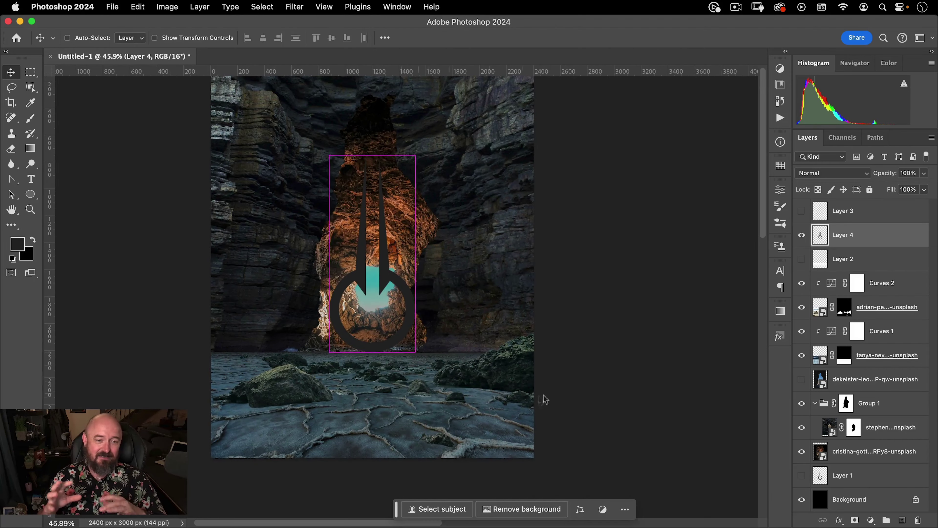
Place the downloaded concrete photo over the blade-and-ring shape and move its layer directly above Layer 4
{"action": "left_click", "coordinate": [847, 404]}
{"action": "key", "text": "super+t"}
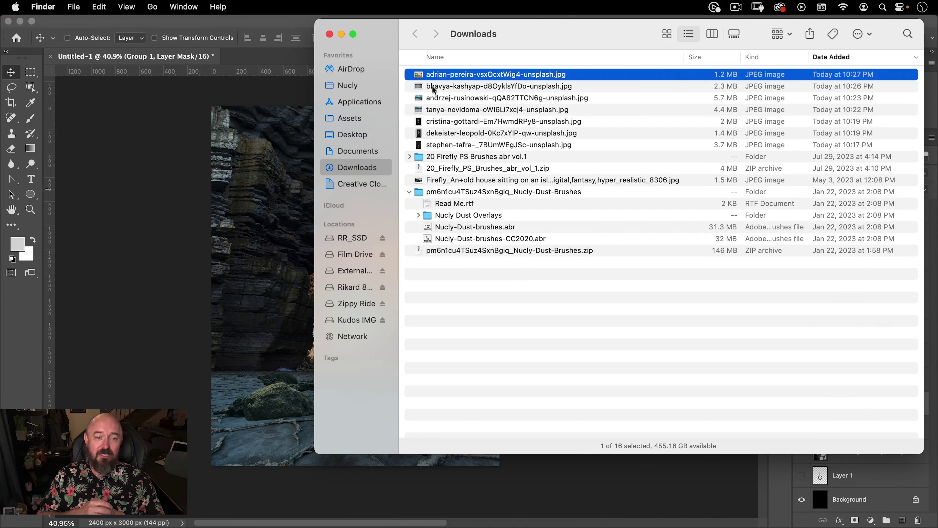
{"action": "left_click_drag", "start_coordinate": [433, 87], "coordinate": [281, 237]}
{"action": "key", "text": "Return"}
{"action": "key", "text": "super+t"}
{"action": "left_click_drag", "start_coordinate": [356, 204], "coordinate": [355, 273]}
{"action": "key", "text": "Return"}
{"action": "left_click_drag", "start_coordinate": [876, 402], "coordinate": [872, 224]}
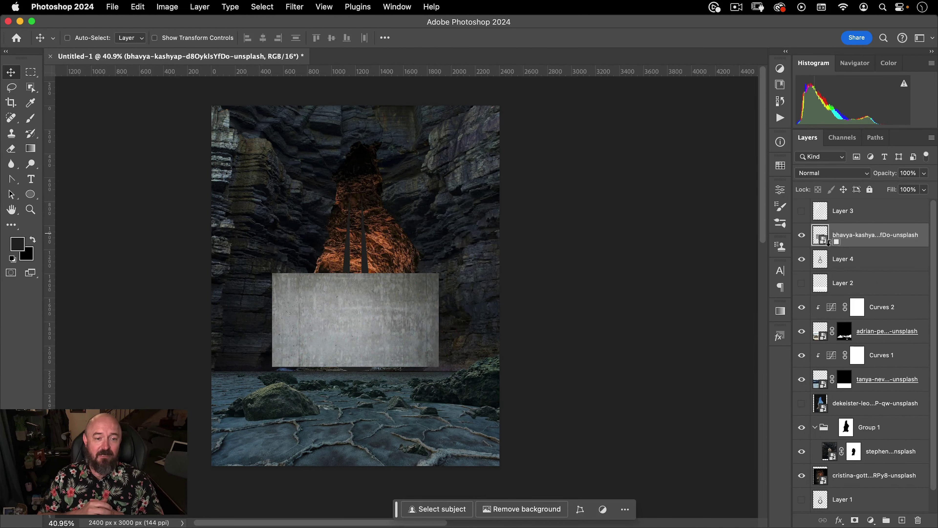
Clip the concrete texture to the blade-and-ring shape and duplicate it to cover the whole silhouette
{"action": "left_click", "coordinate": [829, 245], "text": "alt"}
{"action": "left_click_drag", "start_coordinate": [386, 345], "coordinate": [385, 279]}
{"action": "left_click_drag", "start_coordinate": [352, 280], "coordinate": [399, 290]}
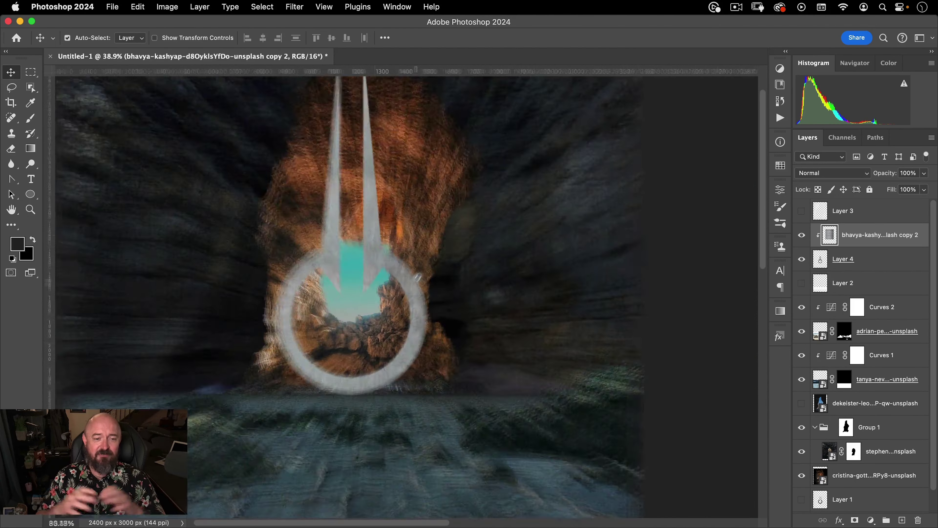
Set the clipped concrete texture to 45% opacity and darken the blade-and-ring shape with Hue/Saturation lightness
{"action": "left_click", "coordinate": [820, 259]}
{"action": "key", "text": "d"}
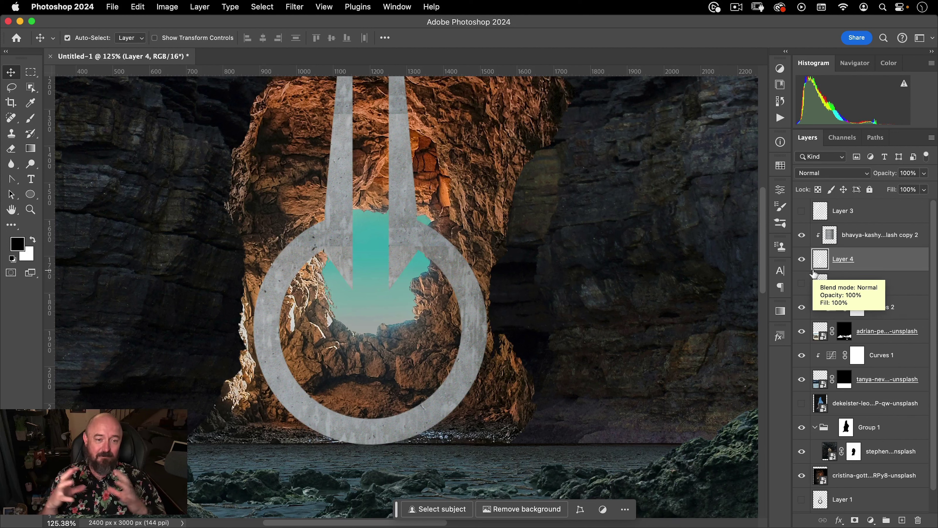
{"action": "left_click", "coordinate": [830, 236]}
{"action": "key", "text": "4"}
{"action": "key", "text": "5"}
{"action": "left_click", "coordinate": [832, 260]}
{"action": "key", "text": "super+u"}
{"action": "left_click_drag", "start_coordinate": [696, 222], "coordinate": [641, 225]}
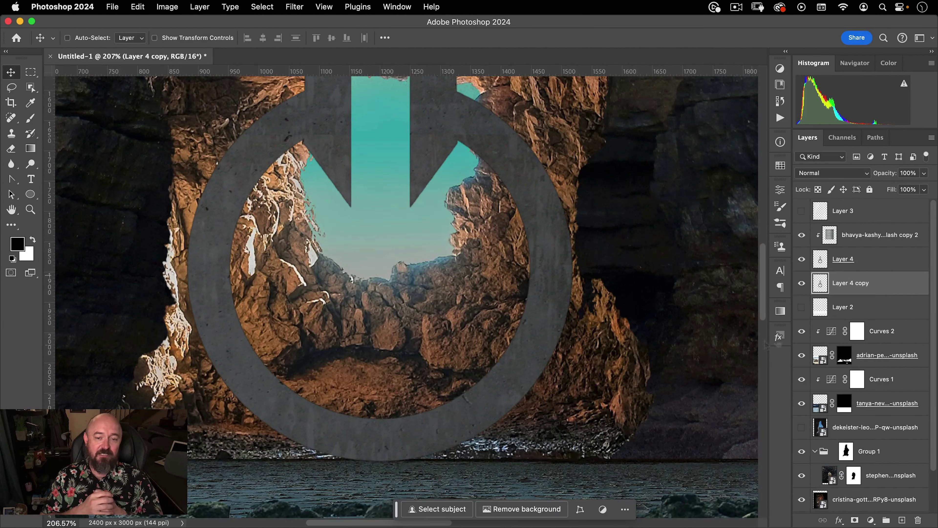
Scale down the silhouette copy behind the original and set its lightness to +91 to form a white inner edge
{"action": "key", "text": "super+t"}
{"action": "left_click_drag", "start_coordinate": [187, 462], "coordinate": [201, 453]}
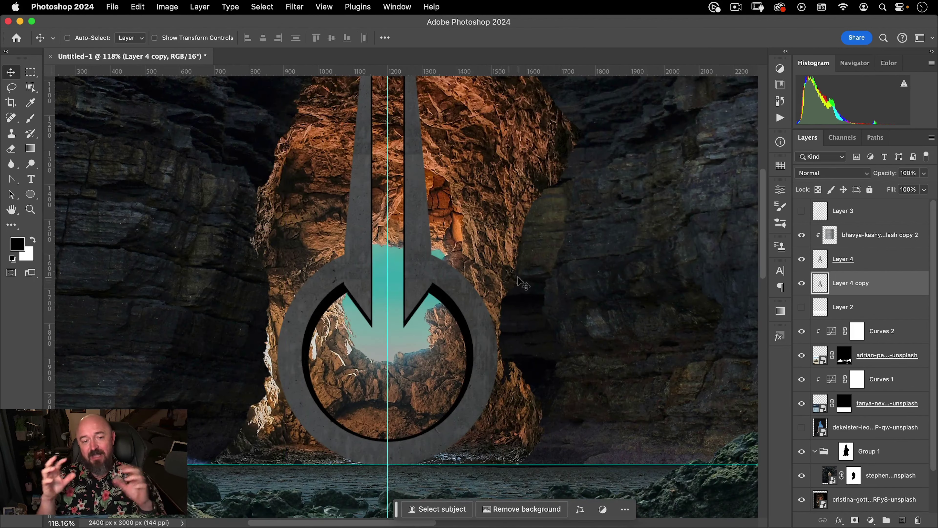
{"action": "key", "text": "super+u"}
{"action": "left_click_drag", "start_coordinate": [685, 224], "coordinate": [751, 221]}
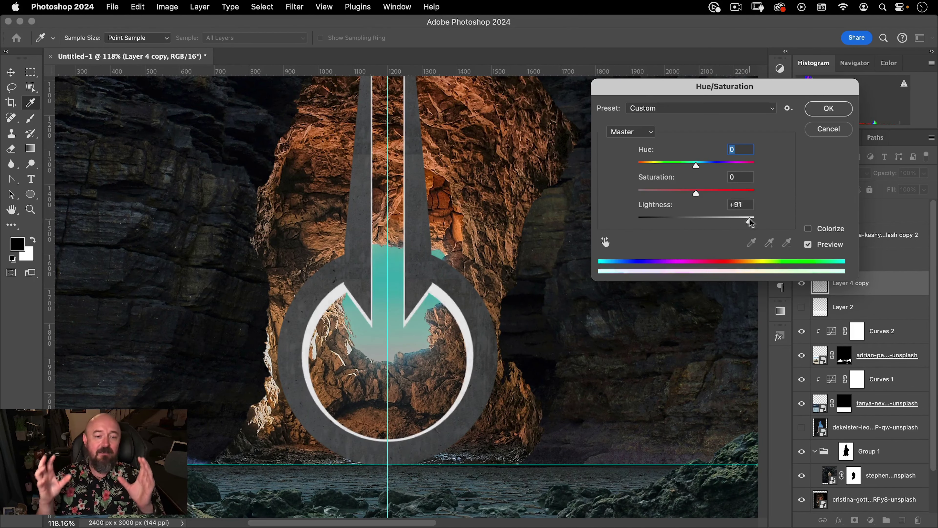
{"action": "left_click", "coordinate": [828, 109]}
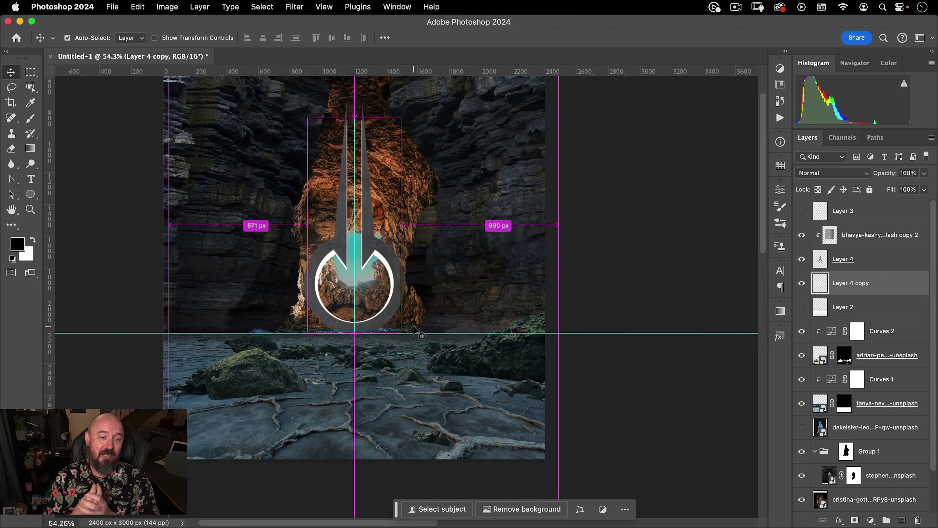
Group the blade-and-ring layers with a mask ending at the ground line and sink the shape slightly below it
{"action": "left_click", "coordinate": [859, 235], "text": "shift"}
{"action": "key", "text": "super+g"}
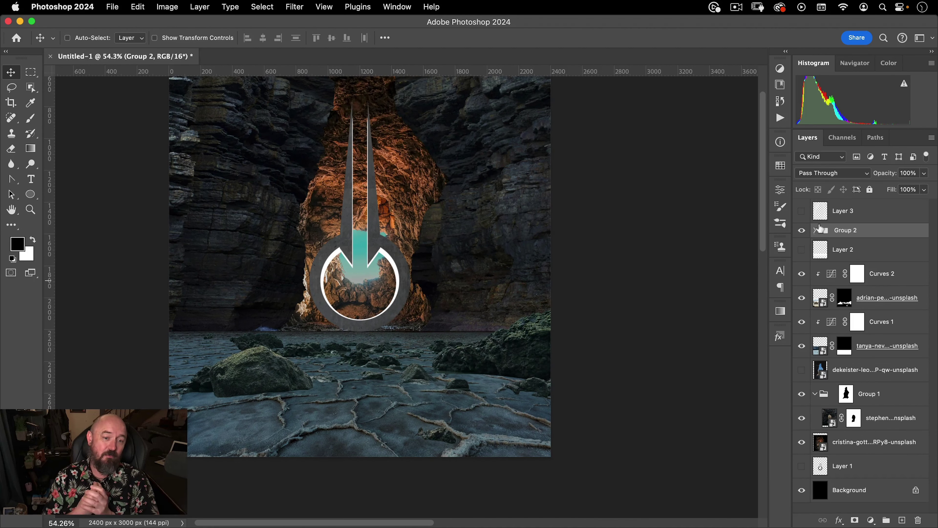
{"action": "left_click", "coordinate": [853, 520]}
{"action": "left_click_drag", "start_coordinate": [395, 210], "coordinate": [395, 224]}
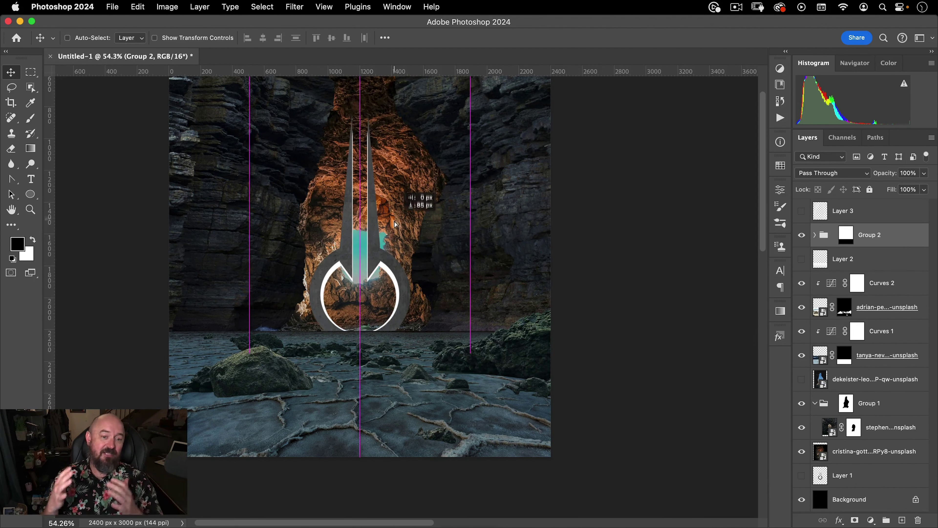
{"action": "scroll", "coordinate": [426, 289], "scroll_direction": "down", "scroll_amount": 3}
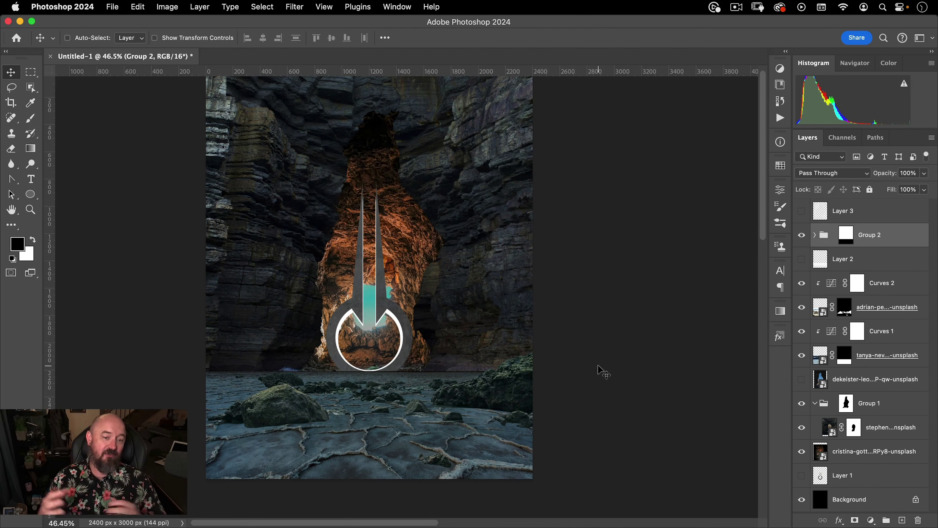
Desaturate the cave-opening photo to -92 with Hue/Saturation and desaturate the surrounding cliff photo too
{"action": "left_click", "coordinate": [875, 452]}
{"action": "key", "text": "super+u"}
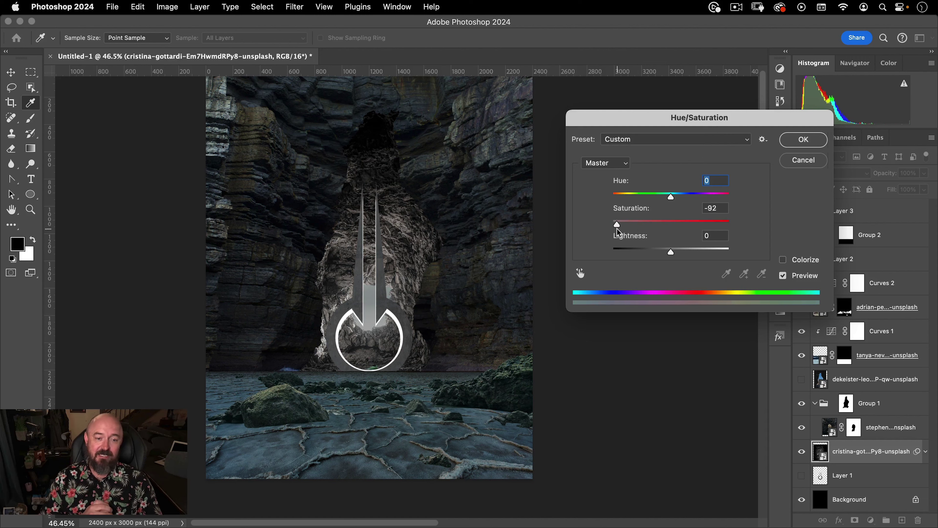
{"action": "left_click", "coordinate": [803, 140]}
{"action": "left_click", "coordinate": [890, 428]}
{"action": "key", "text": "super+u"}
{"action": "left_click", "coordinate": [804, 140]}
{"action": "left_click_drag", "start_coordinate": [670, 225], "coordinate": [638, 225]}
Desaturate the cracked-ground photo and the beach rocks photo with Hue/Saturation, setting the rocks' saturation to -57
{"action": "left_click", "coordinate": [821, 355]}
{"action": "key", "text": "super+u"}
{"action": "left_click", "coordinate": [803, 140]}
{"action": "left_click", "coordinate": [822, 307]}
{"action": "key", "text": "super+u"}
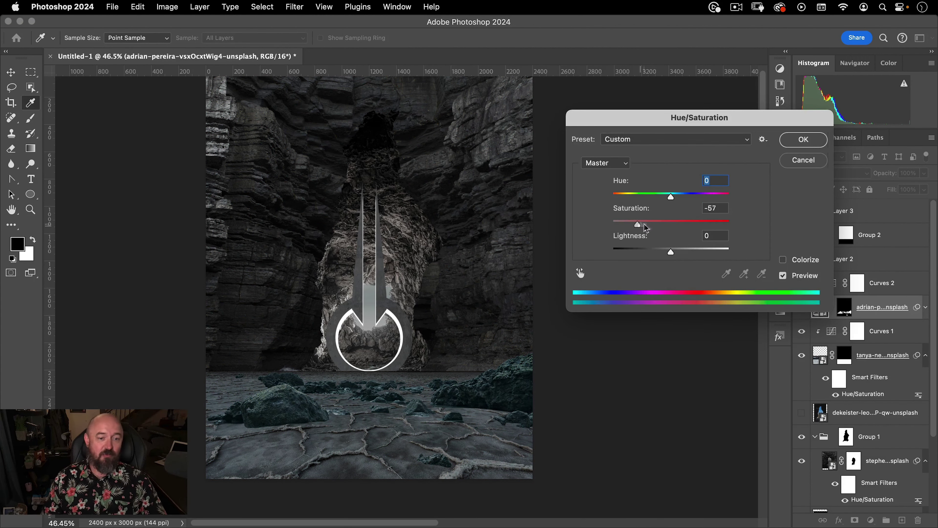
{"action": "left_click", "coordinate": [803, 140]}
Reset the beach rocks' Curves adjustment, lower its white point and set a point at input 140, output 87
{"action": "double_click", "coordinate": [831, 284]}
{"action": "left_click", "coordinate": [715, 510]}
{"action": "left_click_drag", "start_coordinate": [746, 247], "coordinate": [746, 298]}
{"action": "left_click_drag", "start_coordinate": [678, 342], "coordinate": [678, 345]}
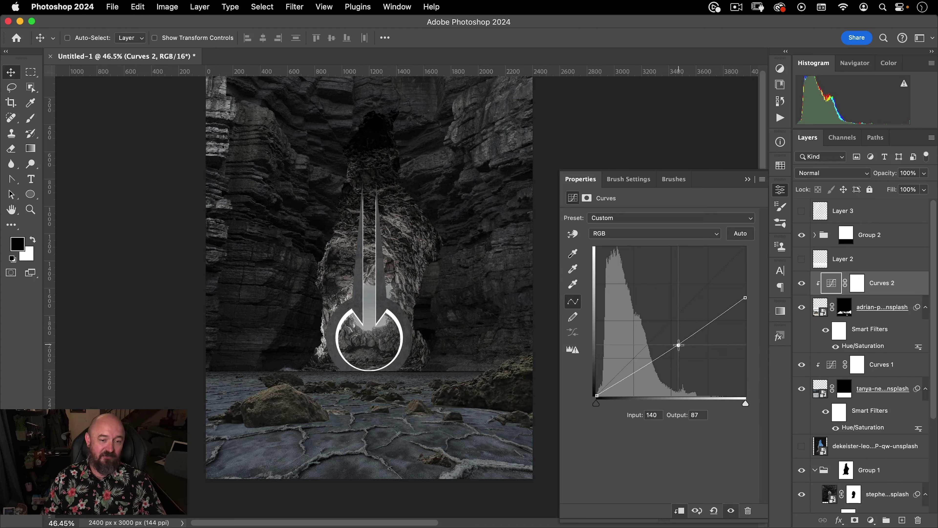
{"action": "left_click", "coordinate": [780, 190]}
Select the sky gap in the cave-opening photo and hide it with a layer mask
{"action": "scroll", "coordinate": [414, 295], "scroll_direction": "up", "scroll_amount": 3}
{"action": "left_click_drag", "start_coordinate": [418, 302], "coordinate": [403, 228]}
{"action": "scroll", "coordinate": [821, 445], "scroll_direction": "down", "scroll_amount": 5}
{"action": "left_click", "coordinate": [820, 419]}
{"action": "left_click", "coordinate": [801, 420], "text": "alt"}
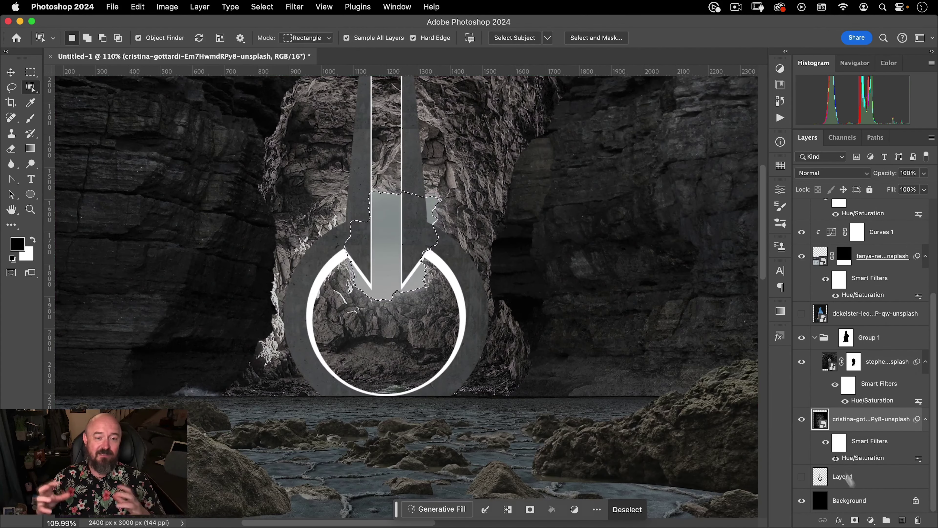
{"action": "key", "text": "super+minus"}
{"action": "key", "text": "super+minus"}
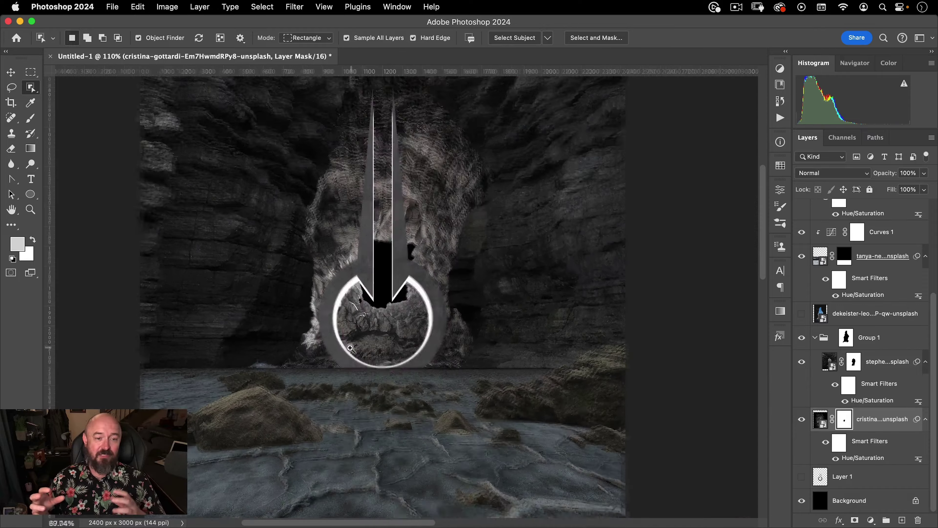
Duplicate the cave-opening photo beneath itself, delete the copy's mask and reposition it to fill the sky gap with rock
{"action": "left_click_drag", "start_coordinate": [820, 420], "coordinate": [822, 465]}
{"action": "right_click", "coordinate": [844, 467]}
{"action": "left_click", "coordinate": [772, 421]}
{"action": "left_click_drag", "start_coordinate": [495, 243], "coordinate": [486, 275]}
{"action": "key", "text": "super+u"}
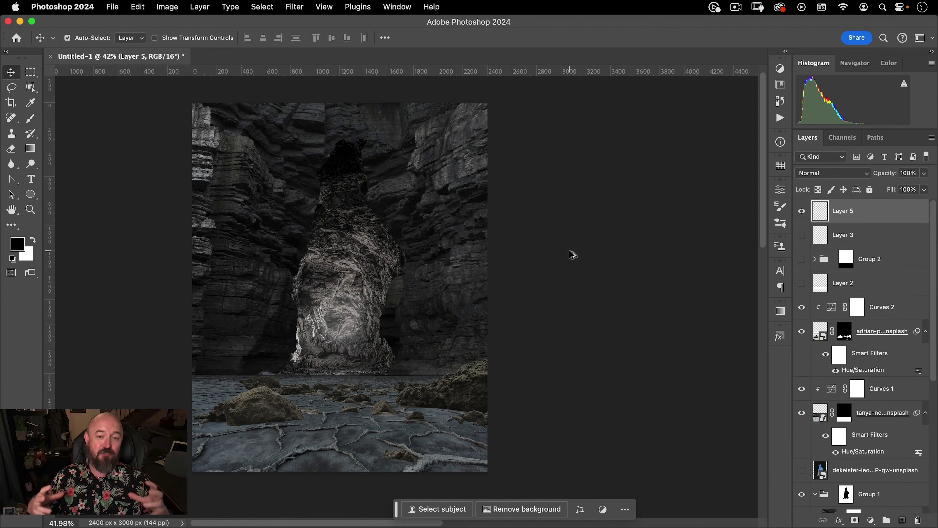
Try the Depth Blur neural filter on the merged poster image, outputting only its depth map
{"action": "left_click", "coordinate": [295, 7]}
{"action": "left_click", "coordinate": [318, 40]}
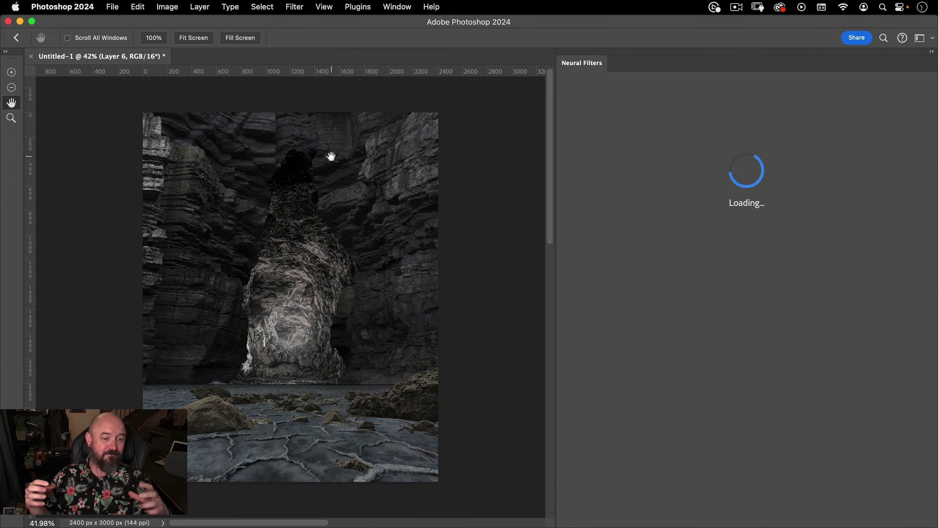
{"action": "scroll", "coordinate": [661, 333], "scroll_direction": "down", "scroll_amount": 2}
{"action": "left_click", "coordinate": [669, 397]}
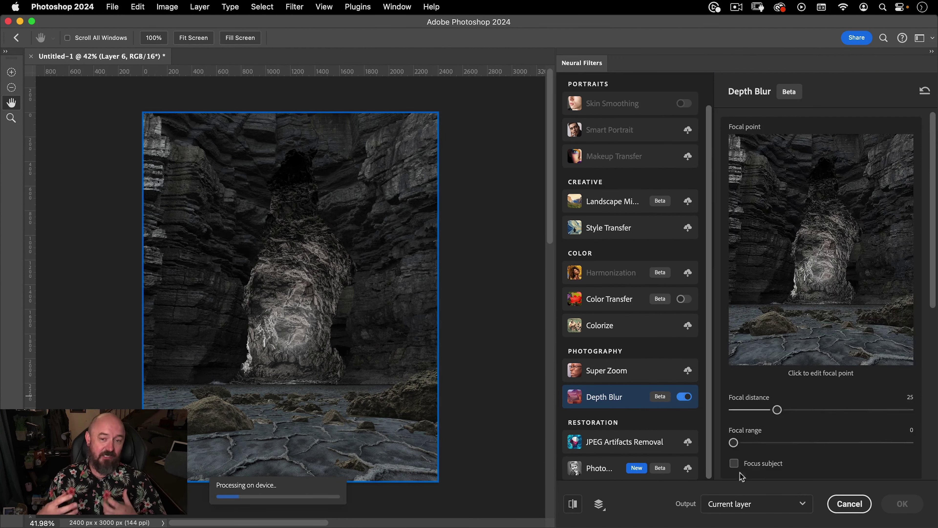
{"action": "scroll", "coordinate": [821, 296], "scroll_direction": "down", "scroll_amount": 5}
{"action": "left_click", "coordinate": [733, 400]}
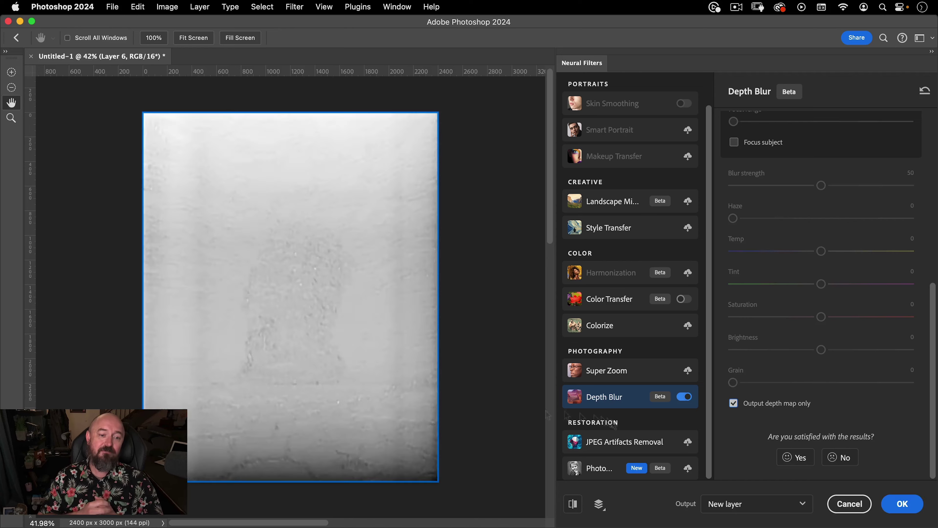
{"action": "scroll", "coordinate": [818, 259], "scroll_direction": "up", "scroll_amount": 10}
{"action": "scroll", "coordinate": [817, 281], "scroll_direction": "down", "scroll_amount": 5}
{"action": "left_click", "coordinate": [733, 403]}
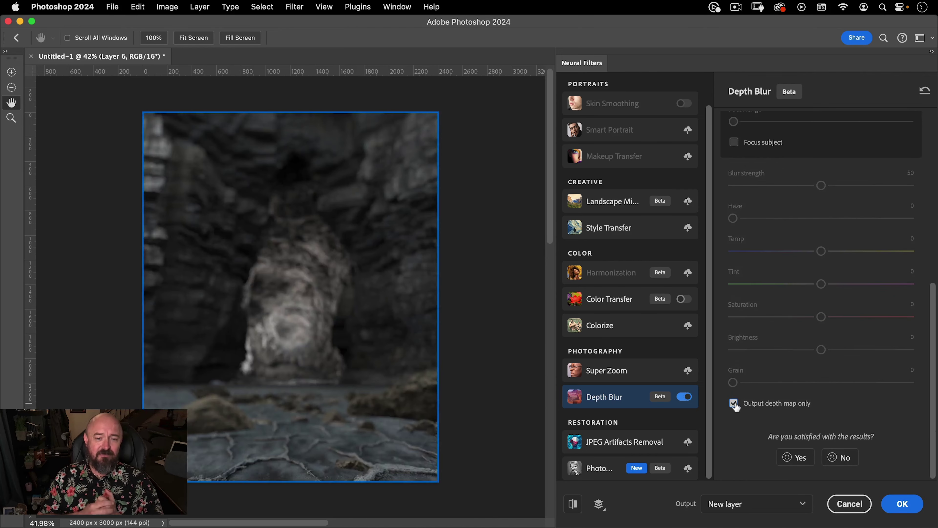
{"action": "left_click", "coordinate": [733, 403]}
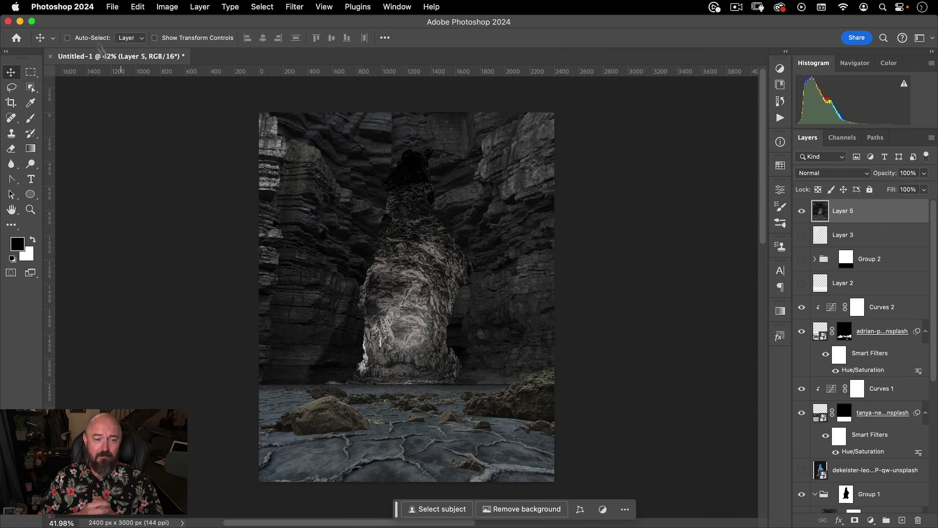
Duplicate the poster as a separate document with its layers kept
{"action": "left_click", "coordinate": [167, 7]}
{"action": "left_click", "coordinate": [177, 165]}
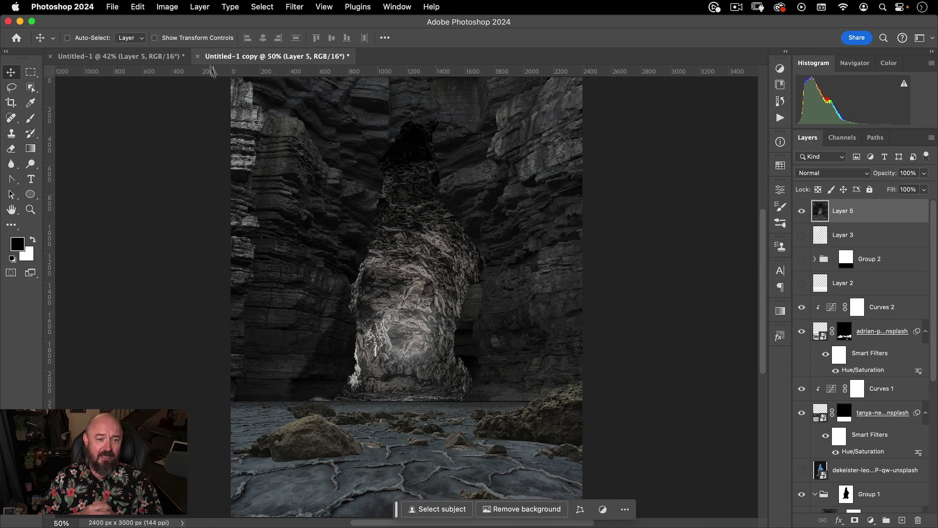
Convert the duplicate document to 8 bits per channel
{"action": "key", "text": "super+r"}
{"action": "left_click", "coordinate": [167, 7]}
{"action": "mouse_move", "coordinate": [177, 22]}
{"action": "left_click", "coordinate": [327, 114]}
Try the Depth Blur neural filter on the duplicate's merged image, outputting only its depth map
{"action": "left_click", "coordinate": [296, 8]}
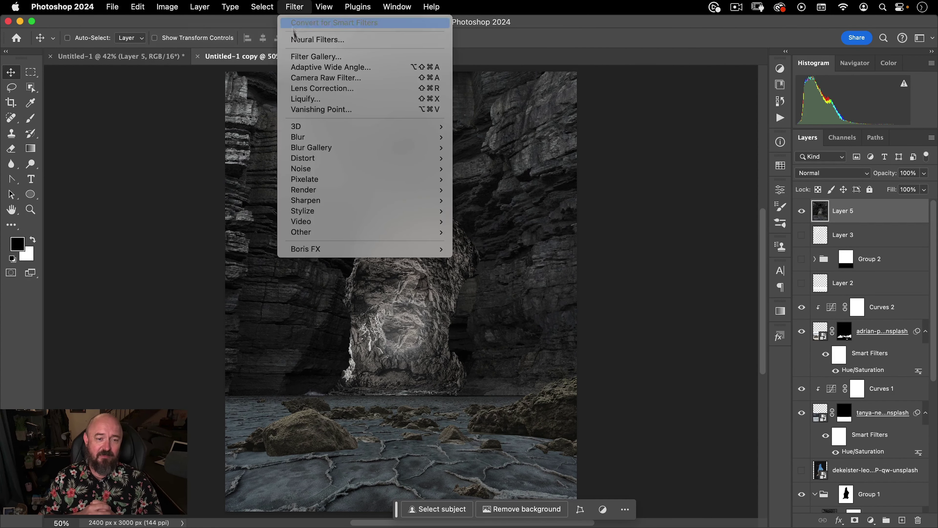
{"action": "left_click", "coordinate": [307, 37]}
{"action": "left_click", "coordinate": [684, 431]}
{"action": "scroll", "coordinate": [845, 395], "scroll_direction": "down", "scroll_amount": 5}
{"action": "left_click", "coordinate": [734, 403]}
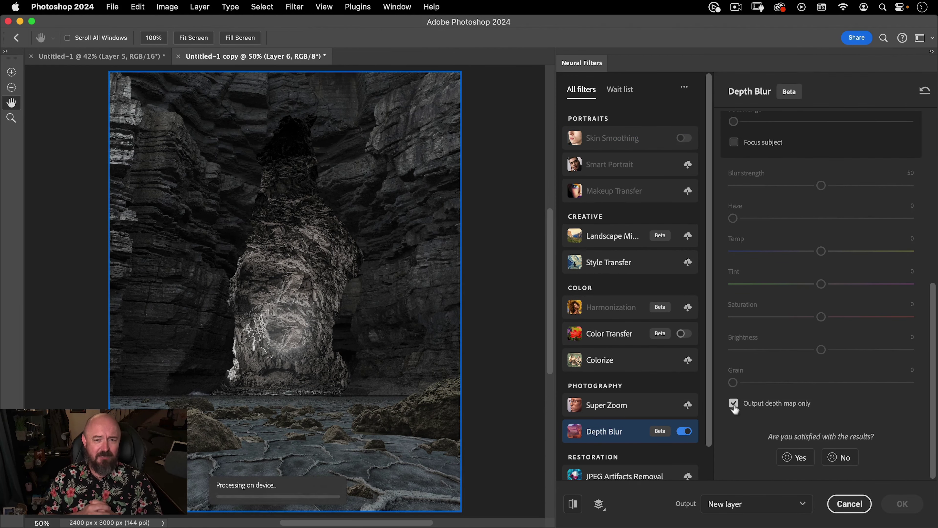
{"action": "scroll", "coordinate": [333, 342], "scroll_direction": "down", "scroll_amount": 2}
{"action": "scroll", "coordinate": [333, 342], "scroll_direction": "up", "scroll_amount": 3}
{"action": "scroll", "coordinate": [798, 324], "scroll_direction": "up", "scroll_amount": 8}
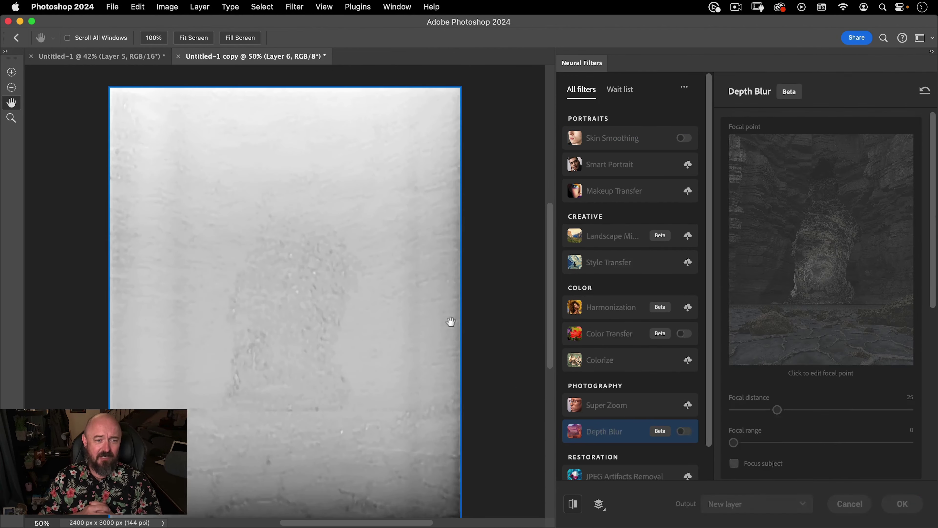
Cancel the neural filter and close the duplicate document without saving it
{"action": "key", "text": "Escape"}
{"action": "key", "text": "super+w"}
{"action": "left_click", "coordinate": [460, 230]}
Load the sky gap from the cave photo's mask as an inverted selection and fill it white on a new top layer
{"action": "scroll", "coordinate": [807, 405], "scroll_direction": "down", "scroll_amount": 2}
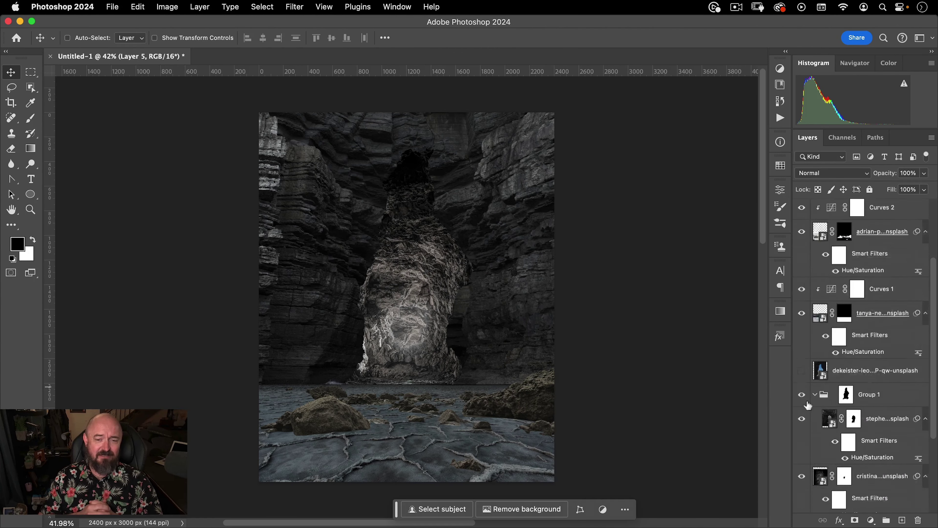
{"action": "scroll", "coordinate": [807, 405], "scroll_direction": "down", "scroll_amount": 3}
{"action": "scroll", "coordinate": [839, 411], "scroll_direction": "up", "scroll_amount": 5}
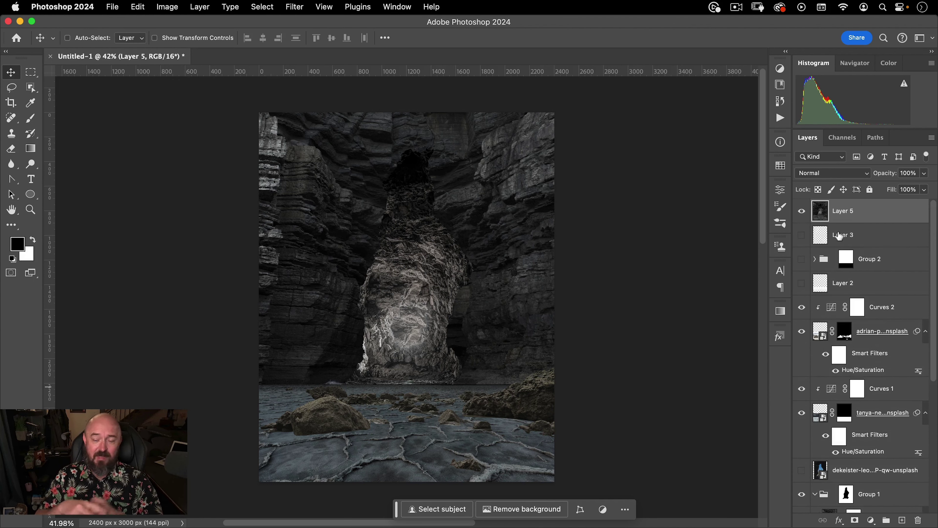
{"action": "scroll", "coordinate": [825, 388], "scroll_direction": "down", "scroll_amount": 5}
{"action": "key", "text": "super+shift+i"}
{"action": "scroll", "coordinate": [845, 353], "scroll_direction": "up", "scroll_amount": 5}
{"action": "left_click", "coordinate": [903, 520]}
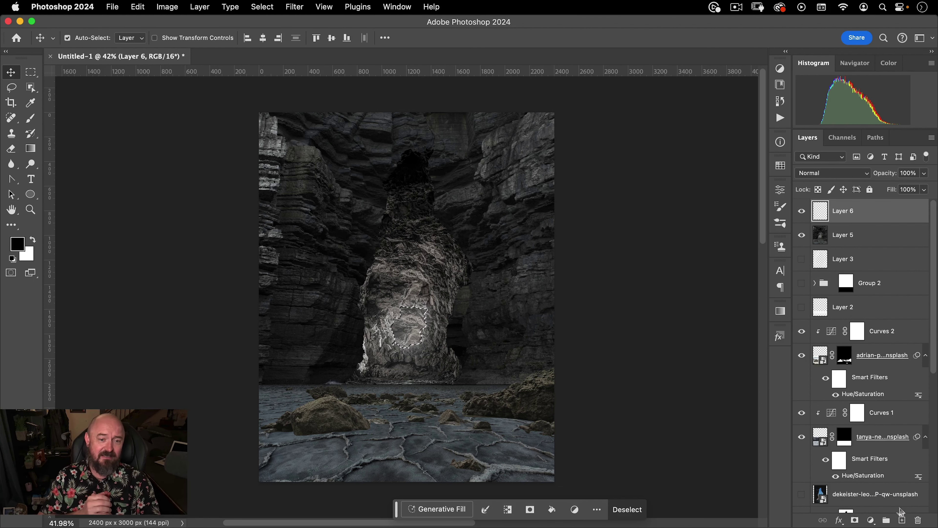
{"action": "key", "text": "super+BackSpace"}
{"action": "key", "text": "super+d"}
Load the tall cave silhouette from its mask and fill it light grey on a new layer beneath the white gap
{"action": "scroll", "coordinate": [911, 432], "scroll_direction": "down", "scroll_amount": 5}
{"action": "left_click", "coordinate": [854, 303], "text": "super"}
{"action": "scroll", "coordinate": [844, 251], "scroll_direction": "up", "scroll_amount": 5}
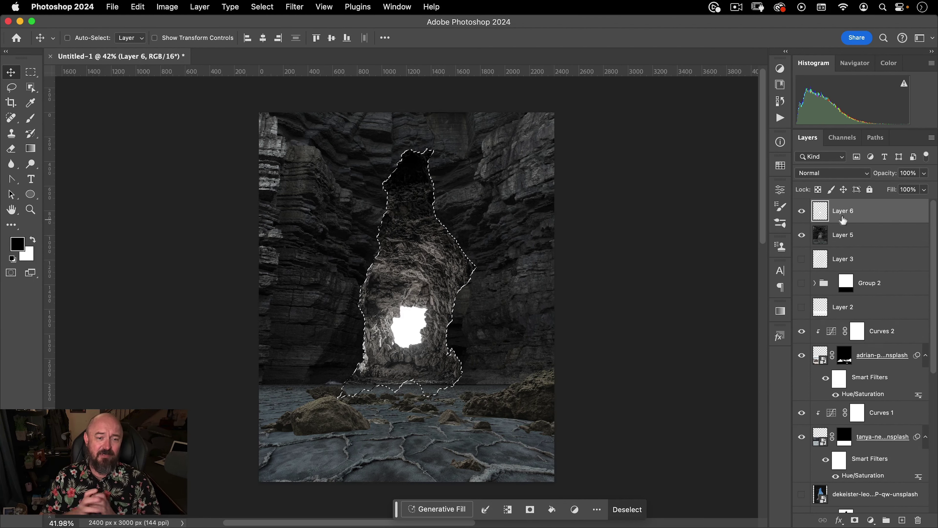
{"action": "left_click", "coordinate": [902, 520]}
{"action": "left_click", "coordinate": [17, 243]}
{"action": "left_click", "coordinate": [799, 154]}
{"action": "key", "text": "alt+BackSpace"}
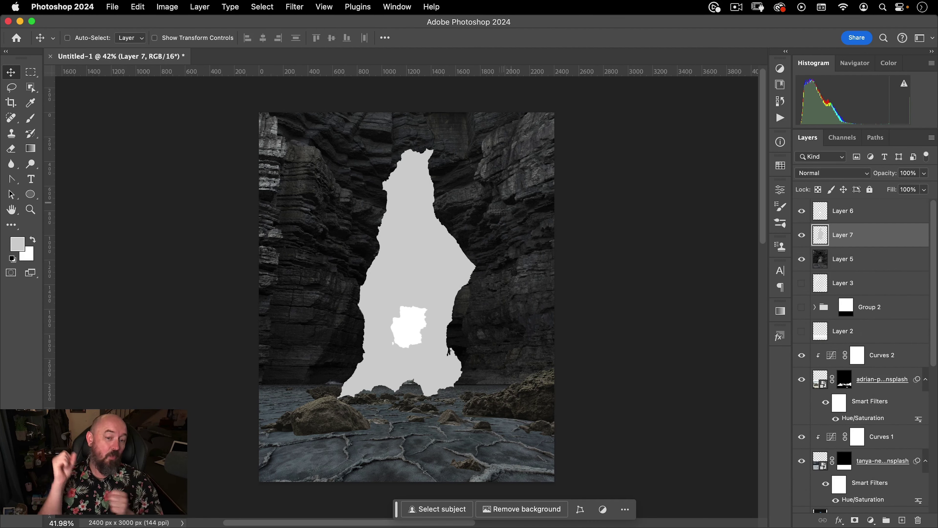
Duplicate the light grey silhouette beneath itself and soften the copy heavily with Gaussian Blur
{"action": "left_click_drag", "start_coordinate": [821, 236], "coordinate": [821, 259]}
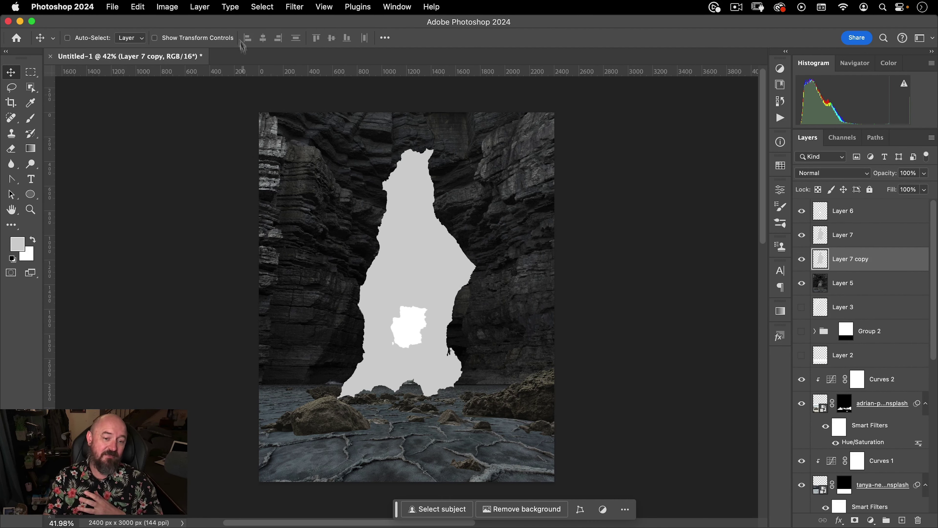
{"action": "left_click", "coordinate": [295, 6]}
{"action": "mouse_move", "coordinate": [332, 135]}
{"action": "left_click", "coordinate": [469, 181]}
{"action": "left_click_drag", "start_coordinate": [572, 262], "coordinate": [656, 265]}
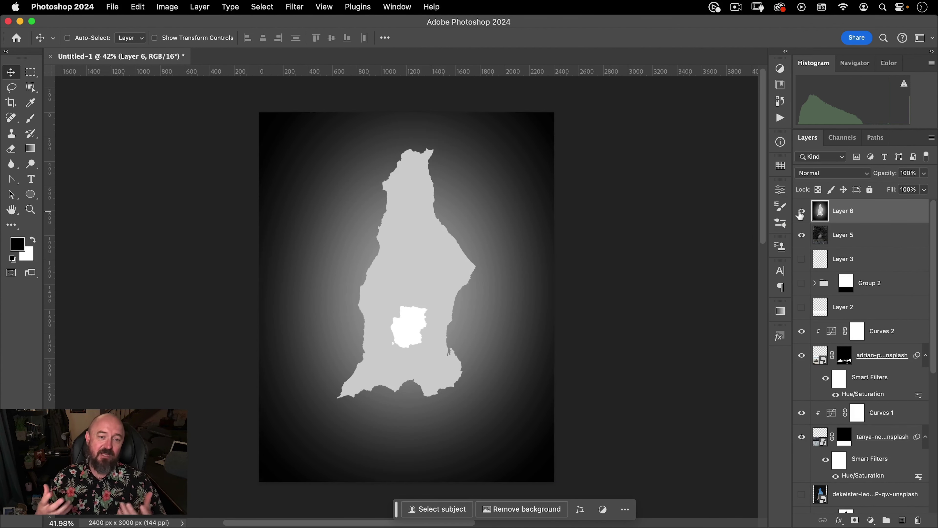
Fill the floor area below the horizon with a linear gradient fading downward from light grey and merge it into the depth map
{"action": "left_click", "coordinate": [800, 211]}
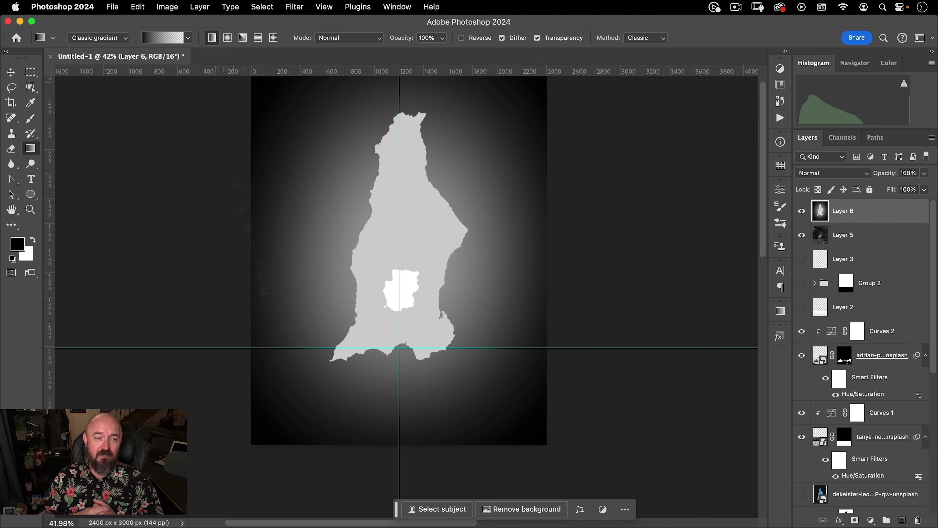
{"action": "left_click", "coordinate": [903, 520]}
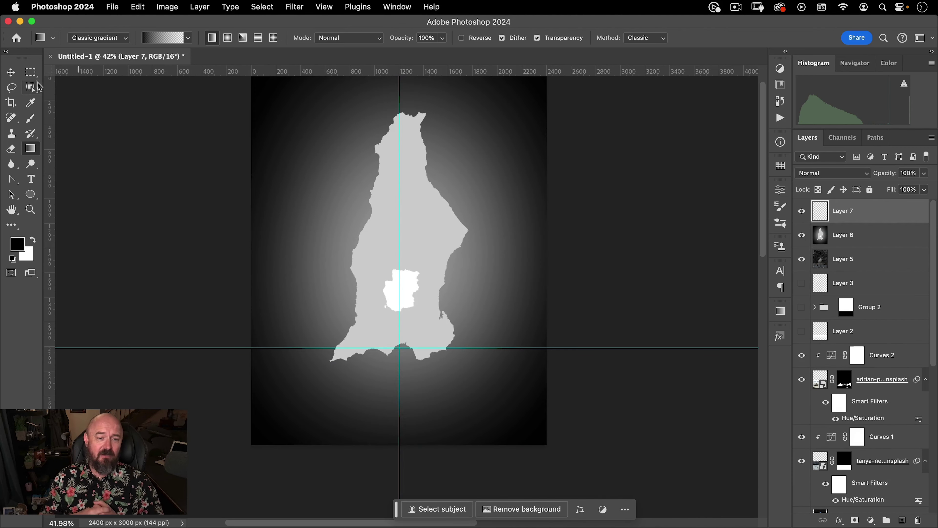
{"action": "left_click", "coordinate": [31, 73]}
{"action": "left_click_drag", "start_coordinate": [226, 461], "coordinate": [718, 347]}
{"action": "key", "text": "g"}
{"action": "left_click", "coordinate": [399, 295], "text": "alt"}
{"action": "left_click", "coordinate": [387, 340], "text": "alt"}
{"action": "left_click_drag", "start_coordinate": [393, 335], "coordinate": [393, 444]}
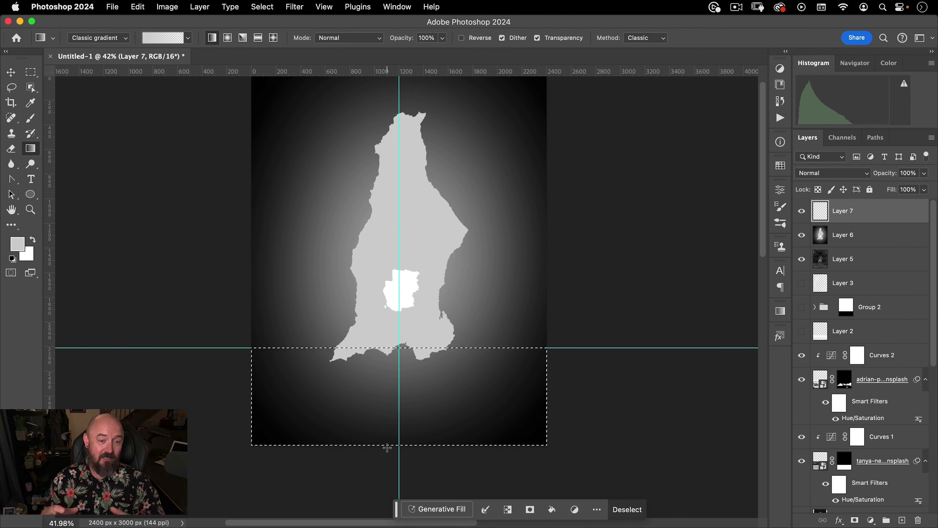
{"action": "key", "text": "ctrl+d"}
{"action": "key", "text": "v"}
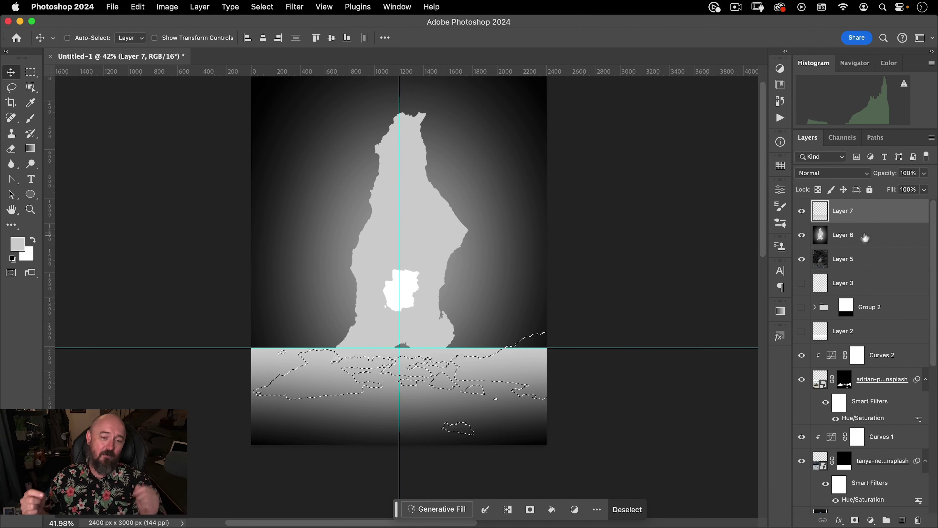
{"action": "key", "text": "super+e"}
{"action": "key", "text": "super+m"}
{"action": "left_click_drag", "start_coordinate": [611, 317], "coordinate": [672, 317]}
{"action": "key", "text": "super+z"}
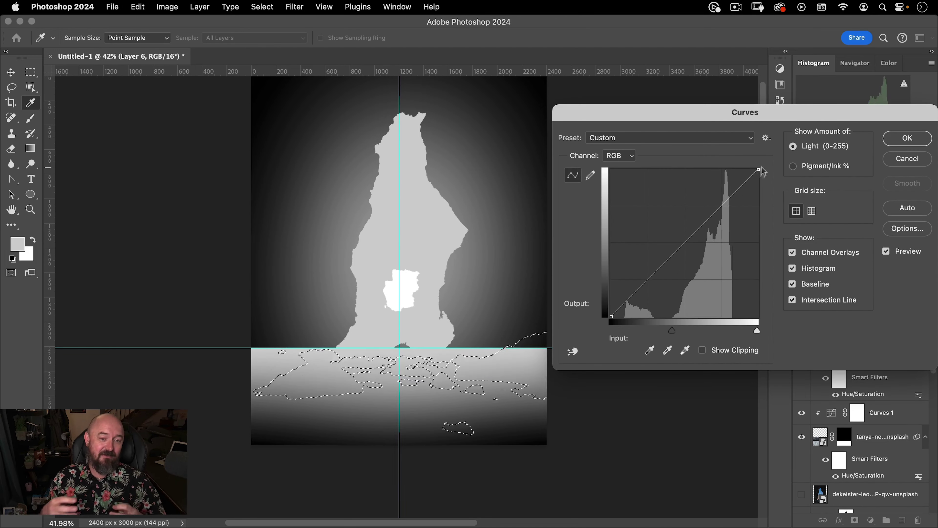
{"action": "left_click_drag", "start_coordinate": [760, 170], "coordinate": [762, 212]}
{"action": "double_click", "coordinate": [901, 158]}
{"action": "left_click", "coordinate": [926, 158]}
Fill the selected foreground rocks on the depth map with a sampled dark grey and deselect
{"action": "key", "text": "i"}
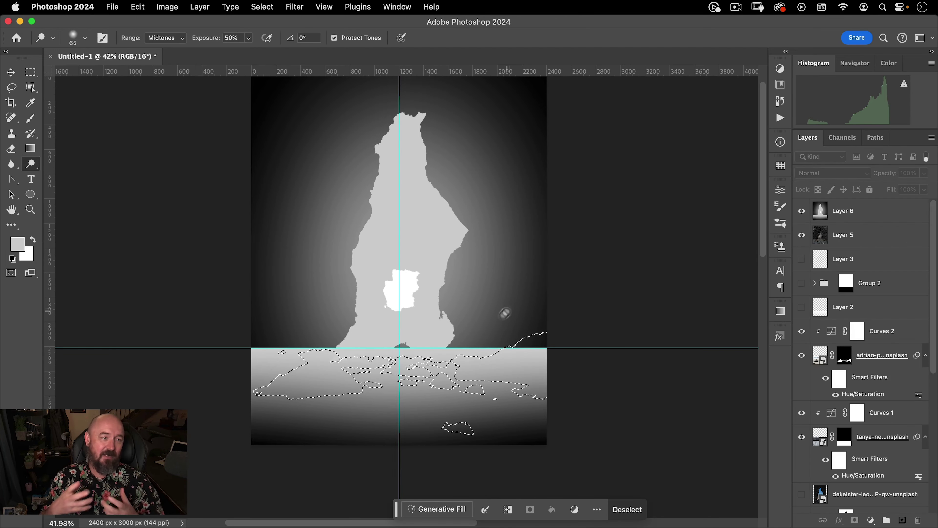
{"action": "left_click", "coordinate": [542, 341]}
{"action": "left_click", "coordinate": [821, 211]}
{"action": "key", "text": "alt+BackSpace"}
{"action": "key", "text": "super+d"}
{"action": "key", "text": "v"}
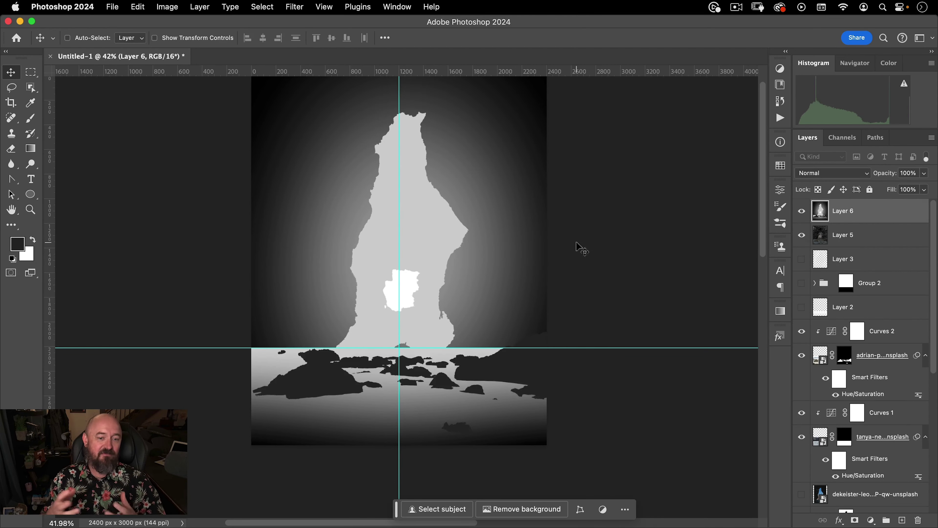
Set the depth map layer to Screen at 40% opacity and move it beneath Layer 2
{"action": "key", "text": "alt+shift+s"}
{"action": "key", "text": "4"}
{"action": "left_click_drag", "start_coordinate": [830, 311], "coordinate": [829, 314]}
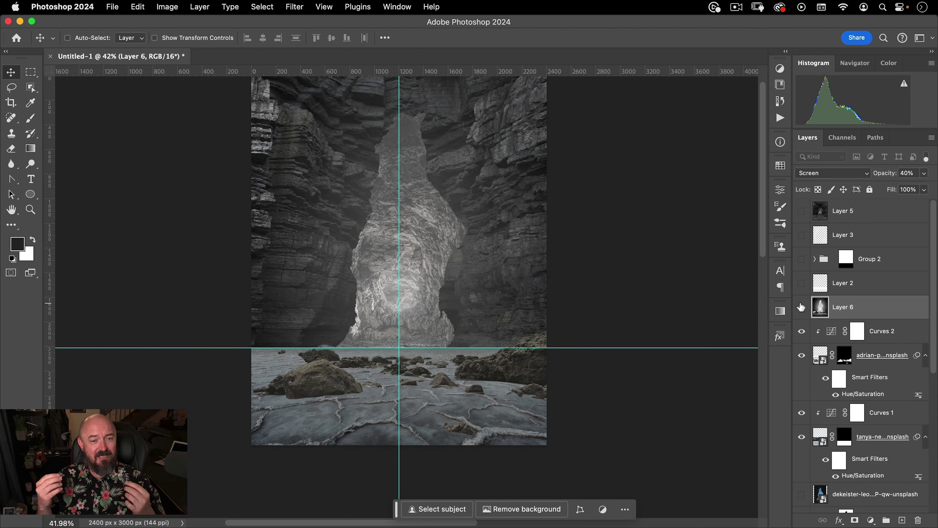
Draw a white radial gradient glow at the monument's ring on a new layer above the depth map
{"action": "left_click", "coordinate": [903, 520]}
{"action": "key", "text": "g"}
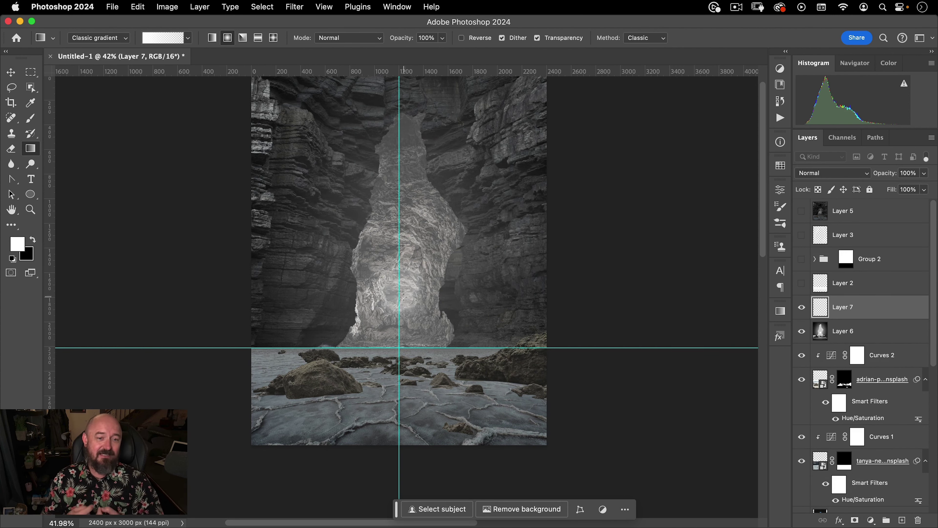
{"action": "left_click_drag", "start_coordinate": [403, 297], "coordinate": [512, 299]}
{"action": "key", "text": "v"}
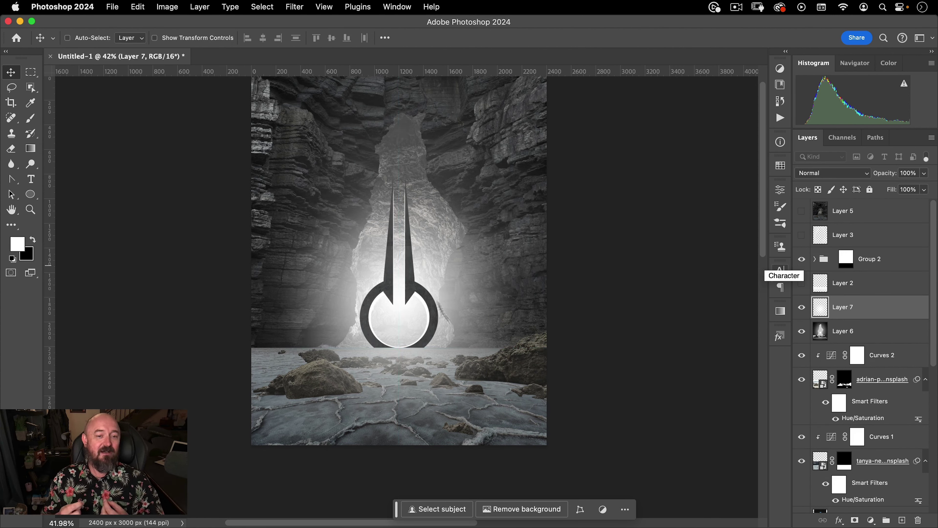
Lower the depth map layer's opacity to 22% and the white glow layer's opacity to 63%
{"action": "scroll", "coordinate": [433, 301], "scroll_direction": "up", "scroll_amount": 3}
{"action": "scroll", "coordinate": [433, 301], "scroll_direction": "down", "scroll_amount": 1}
{"action": "left_click", "coordinate": [868, 330]}
{"action": "left_click_drag", "start_coordinate": [883, 175], "coordinate": [866, 177]}
{"action": "scroll", "coordinate": [406, 425], "scroll_direction": "up", "scroll_amount": 4}
{"action": "scroll", "coordinate": [406, 418], "scroll_direction": "down", "scroll_amount": 4}
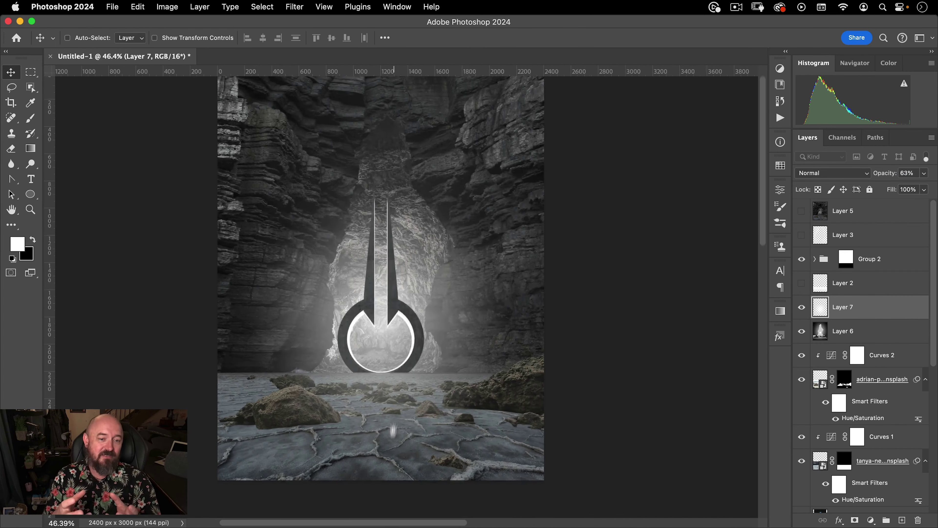
{"action": "left_click_drag", "start_coordinate": [394, 430], "coordinate": [408, 407]}
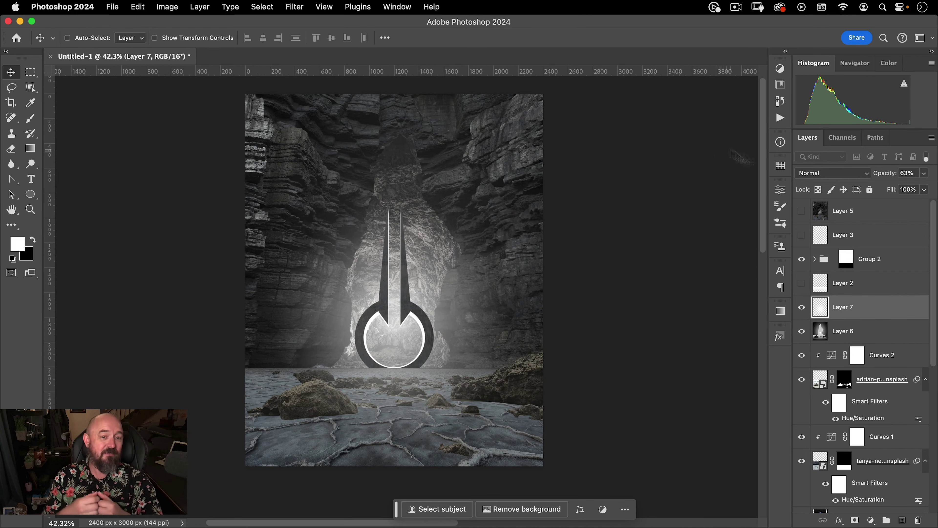
Place flare_23 from the Flares library onto the monument
{"action": "left_click", "coordinate": [780, 85]}
{"action": "scroll", "coordinate": [695, 271], "scroll_direction": "down", "scroll_amount": 10}
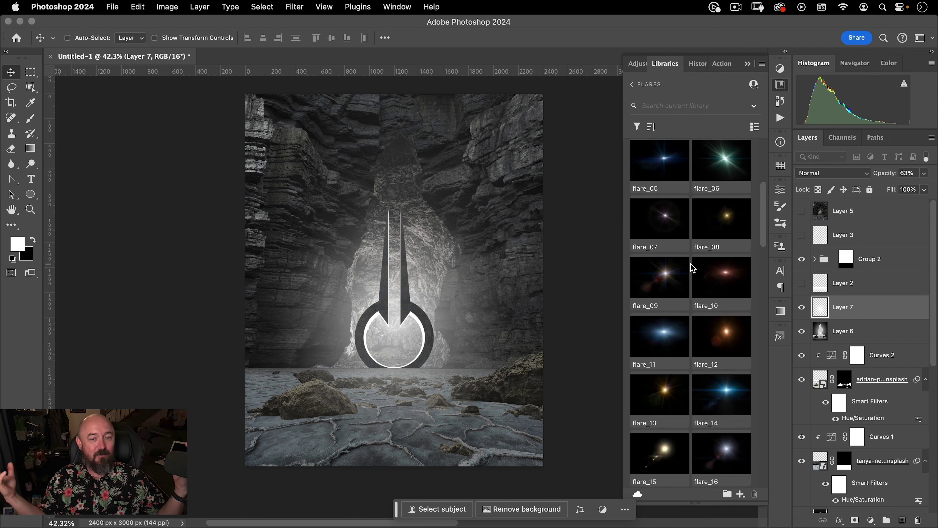
{"action": "scroll", "coordinate": [694, 271], "scroll_direction": "down", "scroll_amount": 5}
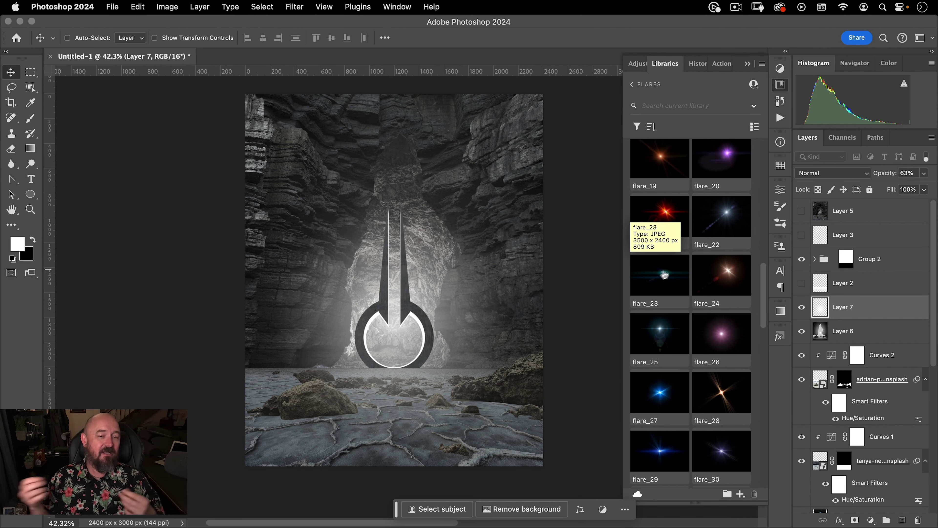
{"action": "left_click_drag", "start_coordinate": [660, 275], "coordinate": [394, 301]}
Try to restack the flare, blend it with Screen and reposition it over the monument
{"action": "left_click_drag", "start_coordinate": [830, 305], "coordinate": [831, 260]}
{"action": "key", "text": "alt+shift+s"}
{"action": "left_click_drag", "start_coordinate": [437, 293], "coordinate": [457, 336]}
{"action": "key", "text": "super+z"}
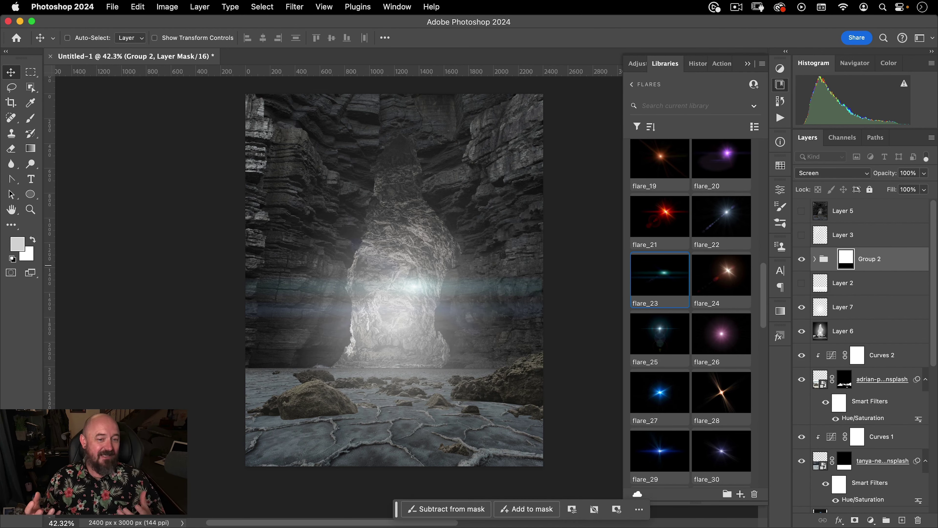
{"action": "key", "text": "super+z"}
Move flare_23 above Group 2, set it to Screen and position it at the base of the ring
{"action": "left_click", "coordinate": [815, 259]}
{"action": "left_click_drag", "start_coordinate": [820, 281], "coordinate": [828, 249]}
{"action": "left_click", "coordinate": [815, 283]}
{"action": "key", "text": "alt+shift+s"}
{"action": "left_click_drag", "start_coordinate": [499, 282], "coordinate": [489, 308]}
{"action": "left_click_drag", "start_coordinate": [452, 240], "coordinate": [459, 255]}
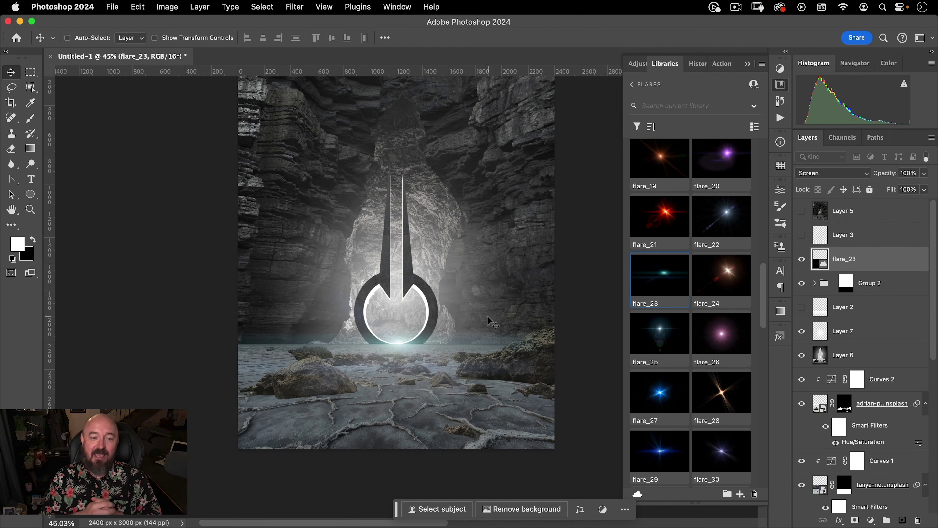
Group the depth map and white glow layers together
{"action": "scroll", "coordinate": [850, 429], "scroll_direction": "down", "scroll_amount": 5}
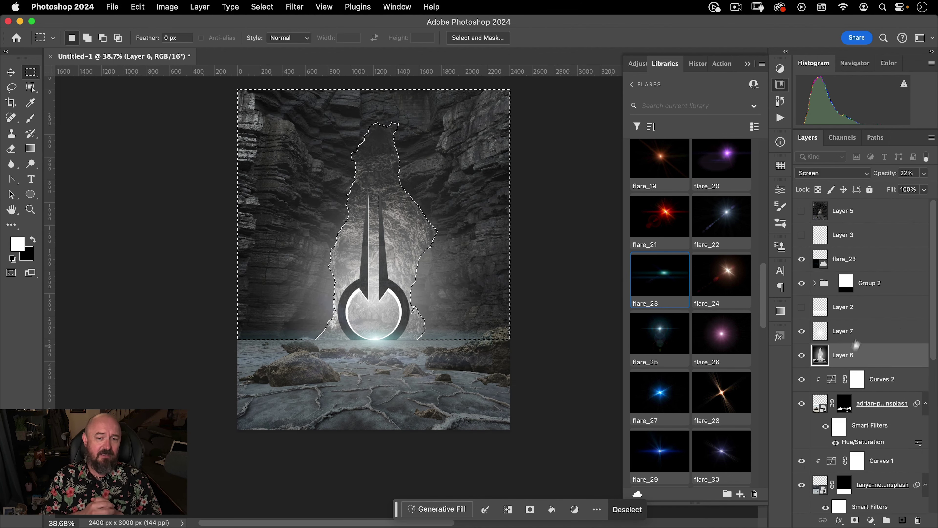
{"action": "left_click", "coordinate": [859, 333], "text": "shift"}
{"action": "key", "text": "super+g"}
Flip the cave wall selection vertically and fit it over the floor below the horizon
{"action": "key", "text": "super+t"}
{"action": "left_click_drag", "start_coordinate": [373, 89], "coordinate": [374, 445]}
{"action": "scroll", "coordinate": [406, 393], "scroll_direction": "down", "scroll_amount": 3}
{"action": "left_click_drag", "start_coordinate": [387, 406], "coordinate": [367, 322]}
{"action": "left_click_drag", "start_coordinate": [360, 348], "coordinate": [360, 431]}
{"action": "key", "text": "Return"}
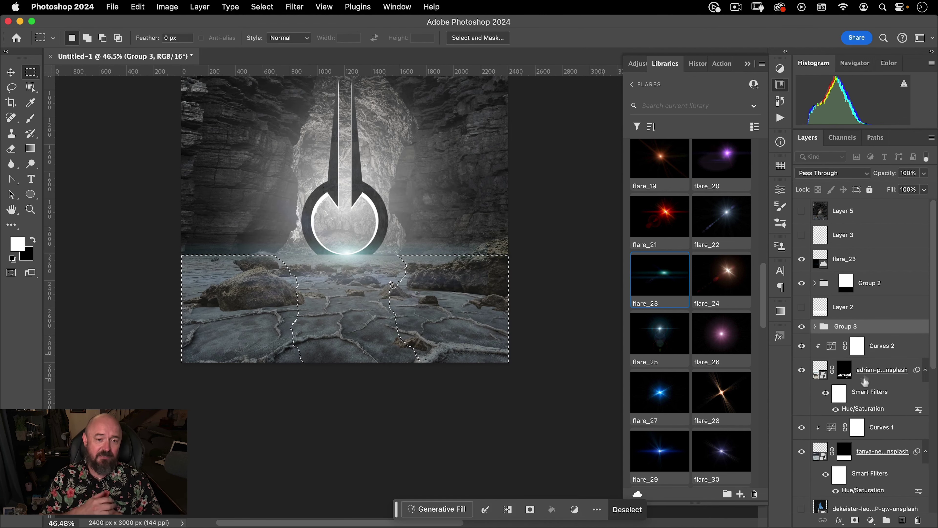
Try adding a layer mask from the flipped selection to Group 3
{"action": "left_click", "coordinate": [855, 520]}
{"action": "scroll", "coordinate": [420, 287], "scroll_direction": "up", "scroll_amount": 3}
{"action": "key", "text": "super+z"}
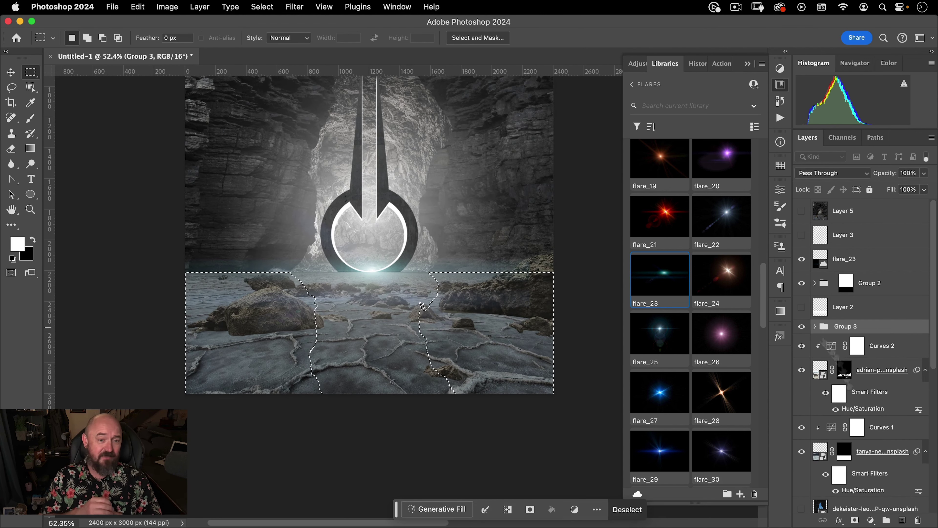
Add a masked Curves adjustment to the floor selection, lowering the midtones and setting the white point's output to 228
{"action": "left_click", "coordinate": [871, 520]}
{"action": "left_click", "coordinate": [879, 413]}
{"action": "left_click_drag", "start_coordinate": [668, 337], "coordinate": [666, 337]}
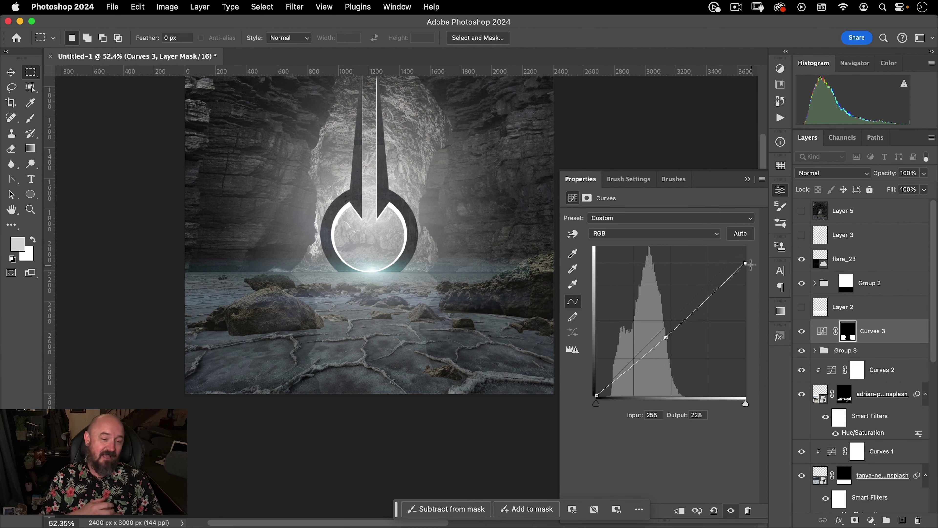
{"action": "left_click", "coordinate": [780, 189]}
Split the underlying layer's highlight Blend If slider on Curves 3 so its darkening fades out over bright areas
{"action": "double_click", "coordinate": [905, 330]}
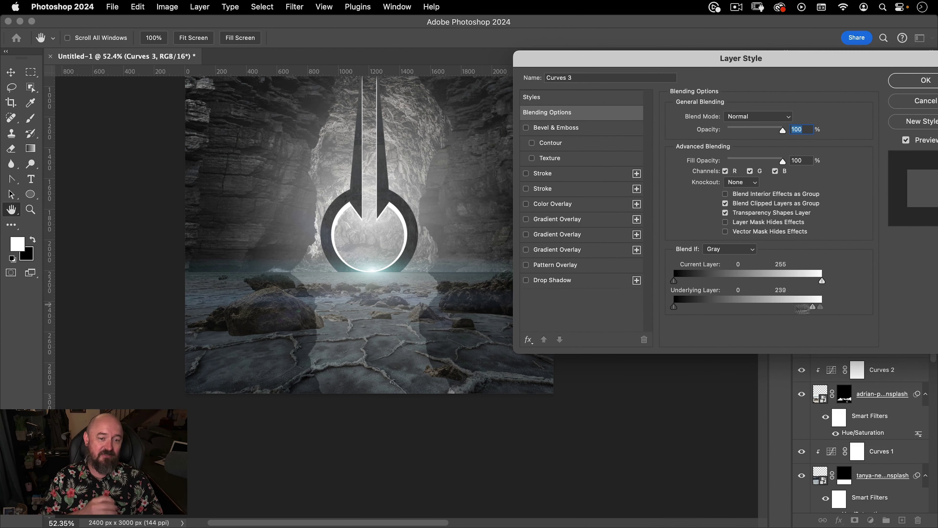
{"action": "left_click_drag", "start_coordinate": [806, 307], "coordinate": [726, 308]}
{"action": "key", "text": "Return"}
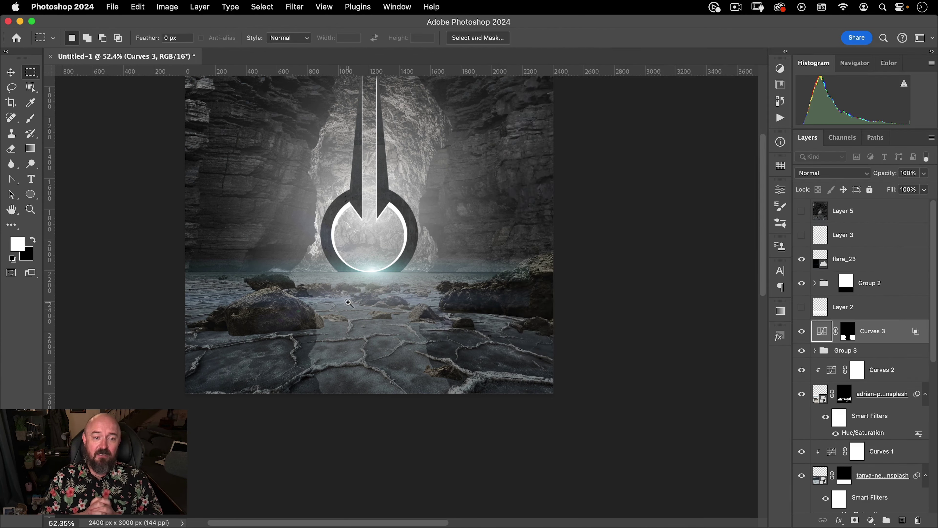
Soften the floor shadow edges on the Curves 3 mask with reflected gradients
{"action": "left_click_drag", "start_coordinate": [348, 302], "coordinate": [376, 328]}
{"action": "left_click", "coordinate": [848, 337]}
{"action": "key", "text": "g"}
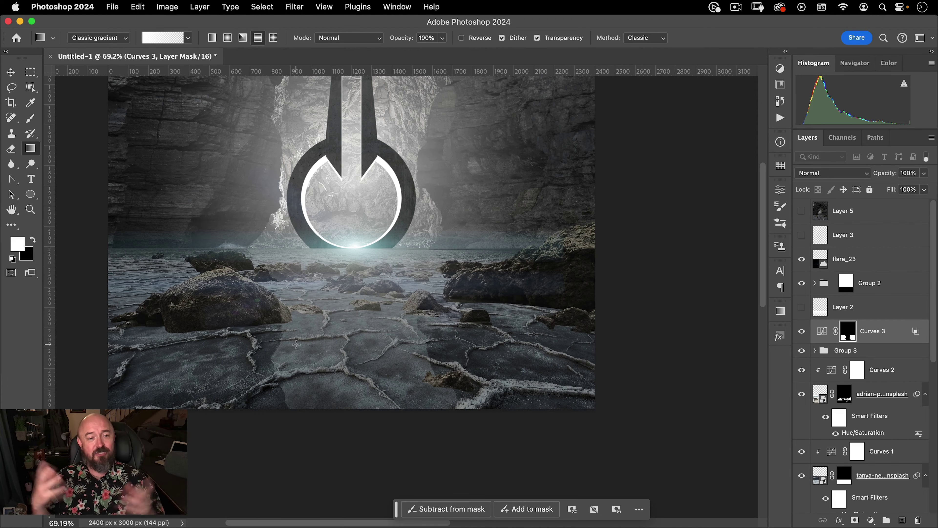
{"action": "left_click_drag", "start_coordinate": [351, 381], "coordinate": [517, 381]}
{"action": "left_click_drag", "start_coordinate": [447, 411], "coordinate": [399, 411]}
{"action": "left_click_drag", "start_coordinate": [356, 351], "coordinate": [403, 352]}
{"action": "key", "text": "v"}
{"action": "left_click_drag", "start_coordinate": [441, 411], "coordinate": [410, 410]}
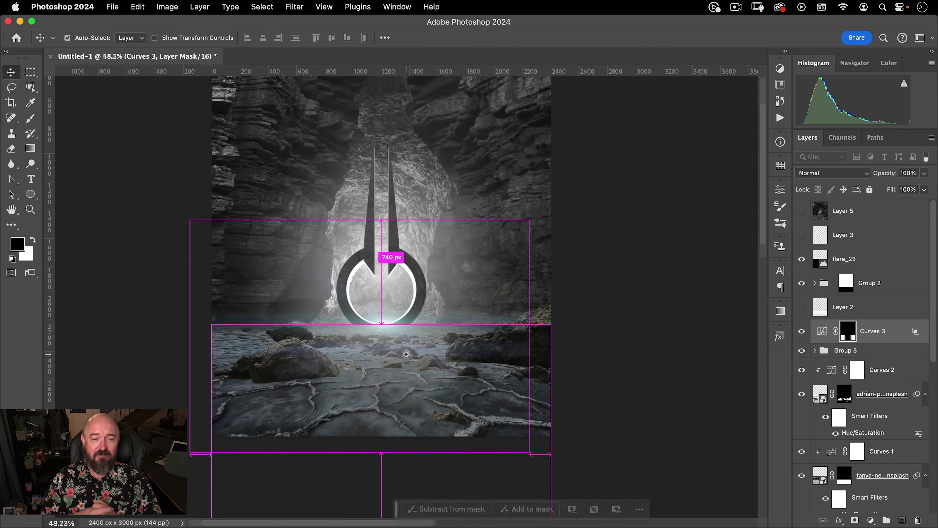
Lighten the monument on Layer 4 inside Group 2 with a Hue/Saturation lightness adjustment
{"action": "left_click_drag", "start_coordinate": [392, 327], "coordinate": [420, 311]}
{"action": "left_click", "coordinate": [815, 283]}
{"action": "left_click", "coordinate": [861, 331]}
{"action": "key", "text": "super+u"}
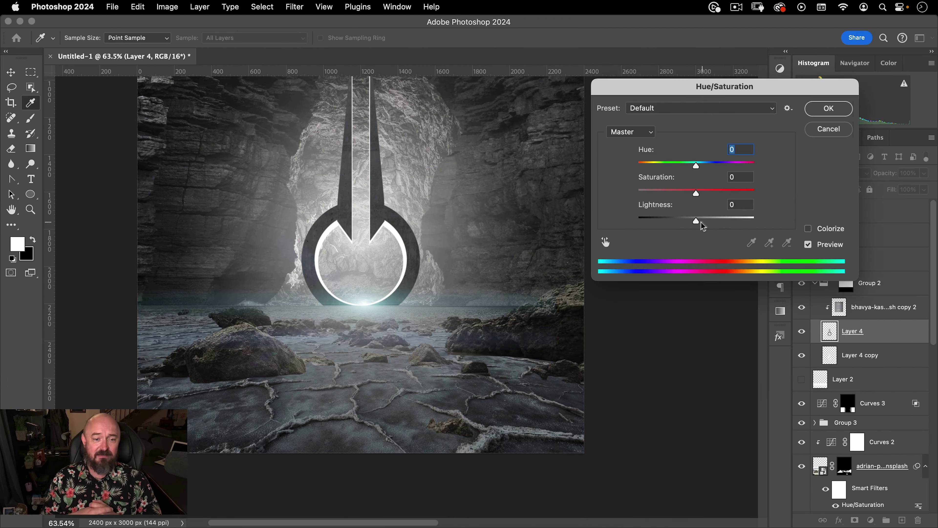
{"action": "left_click_drag", "start_coordinate": [696, 218], "coordinate": [709, 221]}
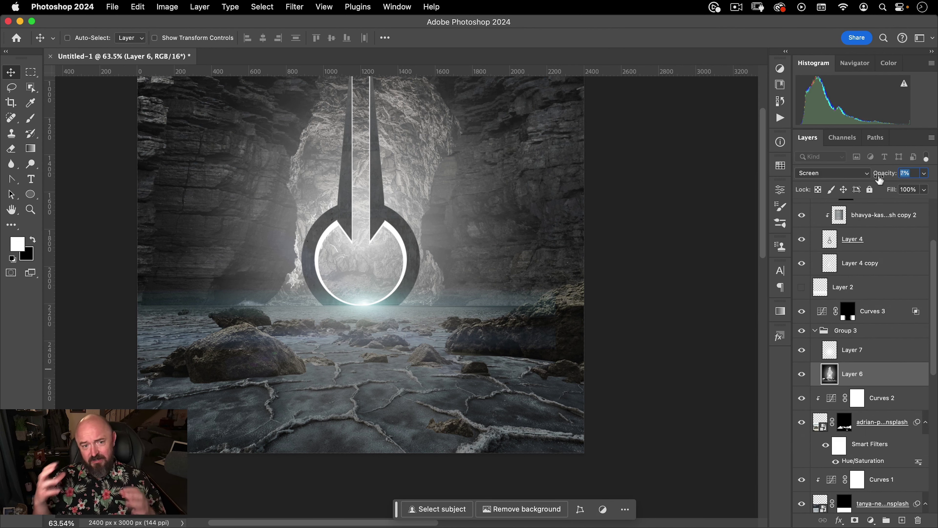
Lower the opacity of Layer 6 in Group 3 to about 7% and Layer 7 to 32%
{"action": "left_click_drag", "start_coordinate": [890, 173], "coordinate": [868, 176]}
{"action": "left_click", "coordinate": [803, 350]}
{"action": "left_click", "coordinate": [803, 350]}
{"action": "left_click", "coordinate": [850, 350]}
{"action": "left_click_drag", "start_coordinate": [430, 365], "coordinate": [403, 366]}
{"action": "left_click_drag", "start_coordinate": [429, 325], "coordinate": [454, 325]}
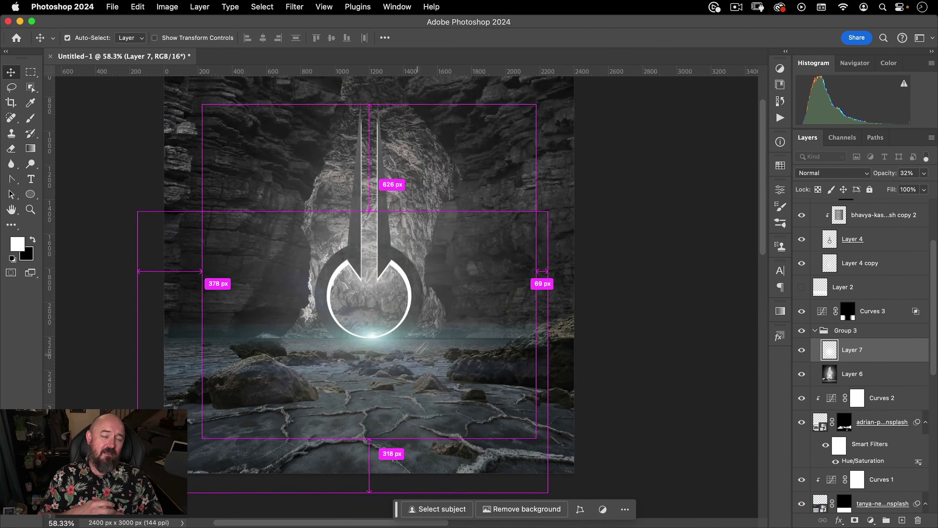
Rename Layer 4 copy, which holds the monument's white rim, as edges
{"action": "left_click_drag", "start_coordinate": [377, 184], "coordinate": [382, 198]}
{"action": "mouse_move", "coordinate": [370, 334]}
{"action": "left_mouse_down"}
{"action": "mouse_move", "coordinate": [417, 289]}
{"action": "mouse_move", "coordinate": [404, 307]}
{"action": "left_mouse_up"}
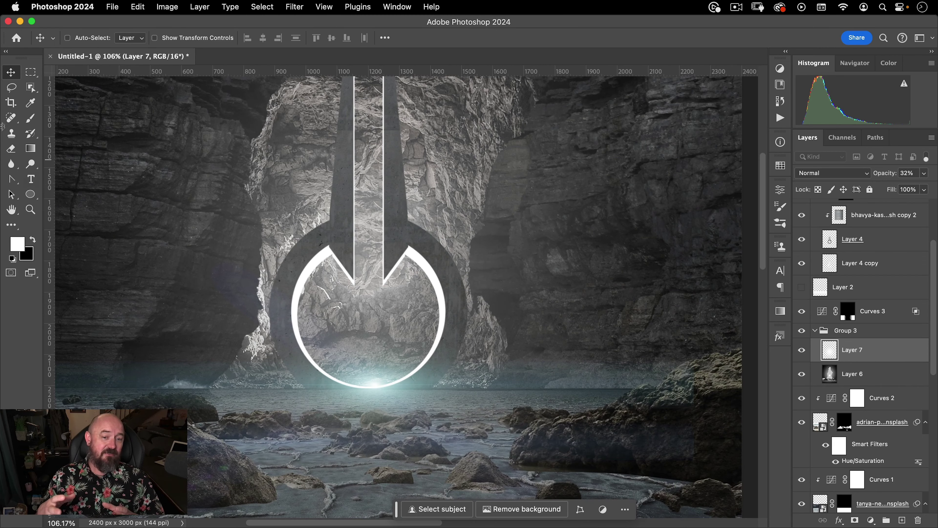
{"action": "left_click", "coordinate": [11, 87]}
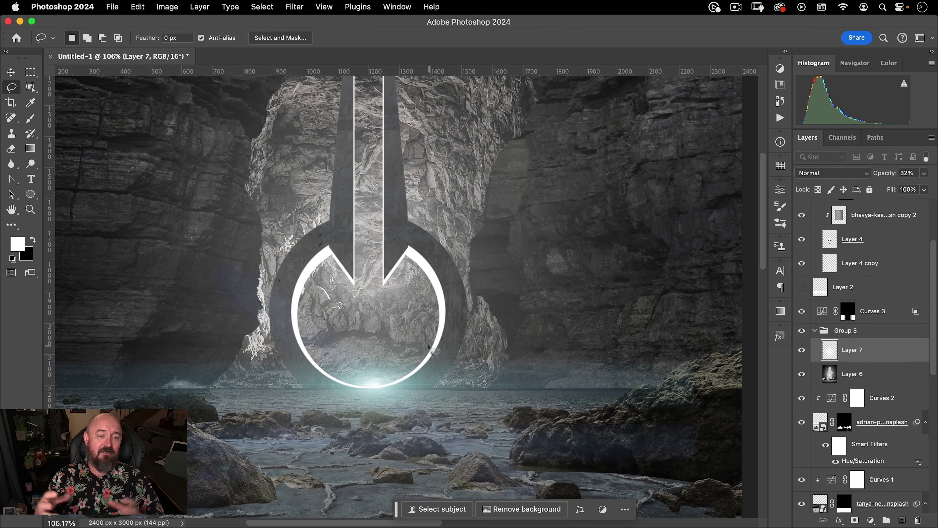
{"action": "scroll", "coordinate": [877, 354], "scroll_direction": "up", "scroll_amount": 3}
{"action": "double_click", "coordinate": [856, 320]}
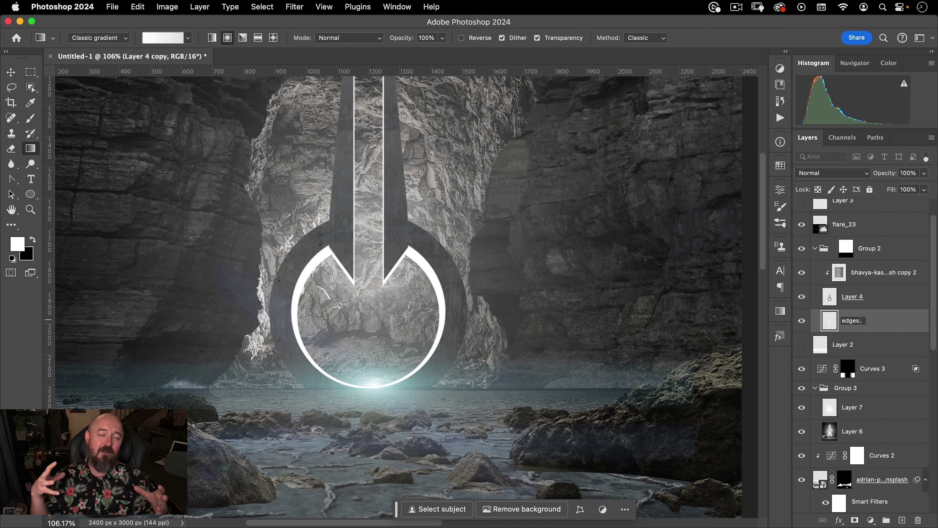
{"action": "type", "text": "edges."}
{"action": "key", "text": "BackSpace"}
{"action": "key", "text": "Return"}
Add an empty layer below Group 2 and darken the edges layer slightly with Hue/Saturation
{"action": "left_click", "coordinate": [850, 344]}
{"action": "left_click", "coordinate": [902, 520]}
{"action": "left_click", "coordinate": [833, 321]}
{"action": "key", "text": "super+u"}
{"action": "left_click_drag", "start_coordinate": [694, 219], "coordinate": [691, 218]}
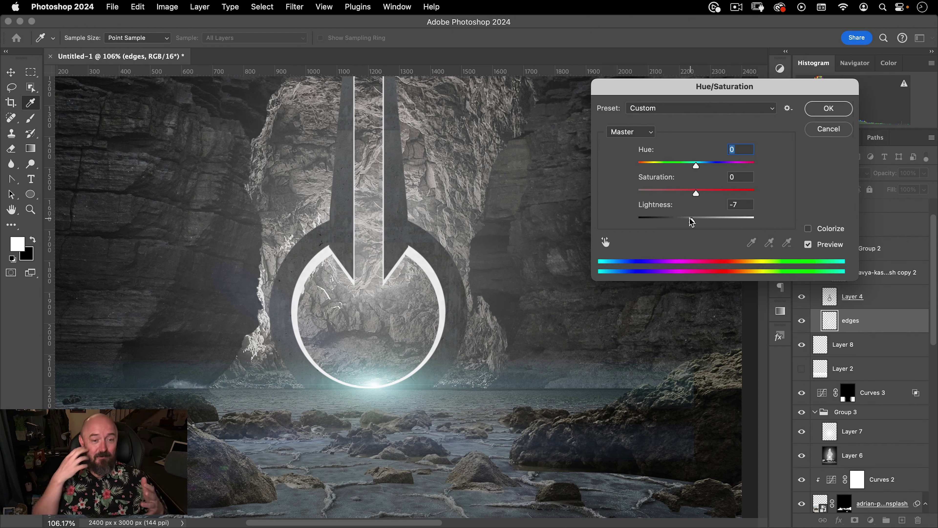
{"action": "key", "text": "Return"}
Name the new layer glow and build up a large white radial gradient centred on the ring
{"action": "key", "text": "g"}
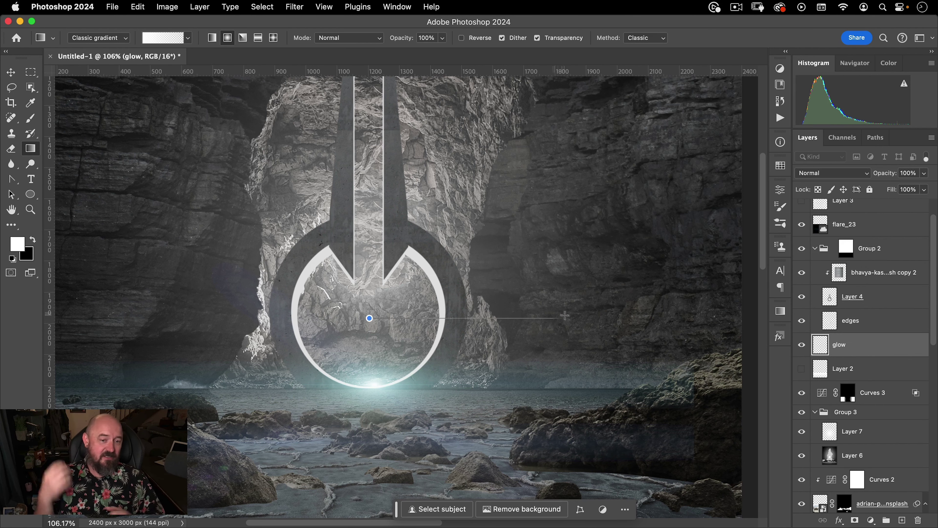
{"action": "left_click_drag", "start_coordinate": [565, 315], "coordinate": [565, 315]}
{"action": "left_click_drag", "start_coordinate": [639, 322], "coordinate": [638, 322]}
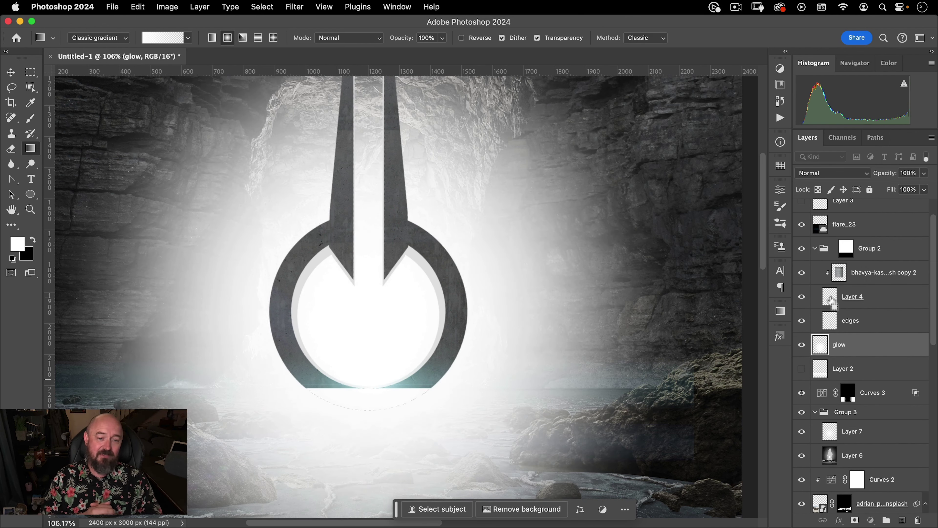
Build a selection of the blade gap and ring interior from the monument's outline, refining it with the Lasso tool
{"action": "left_click", "coordinate": [15, 88]}
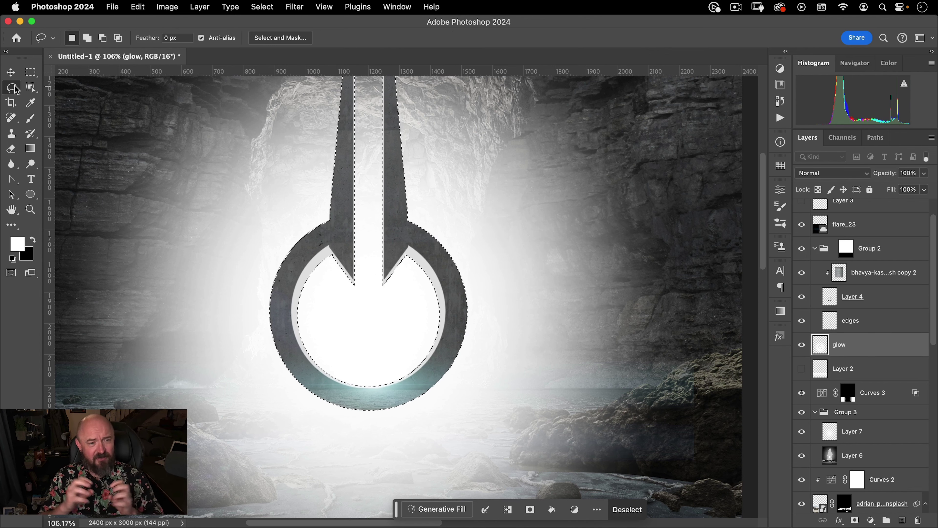
{"action": "scroll", "coordinate": [397, 219], "scroll_direction": "up", "scroll_amount": 10}
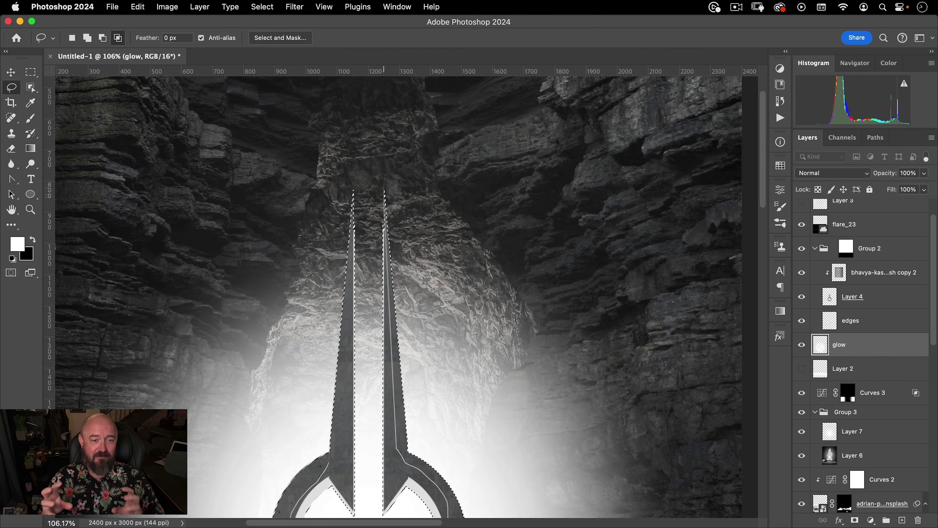
{"action": "left_click_drag", "start_coordinate": [354, 194], "coordinate": [354, 194]}
{"action": "scroll", "coordinate": [484, 344], "scroll_direction": "down", "scroll_amount": 6}
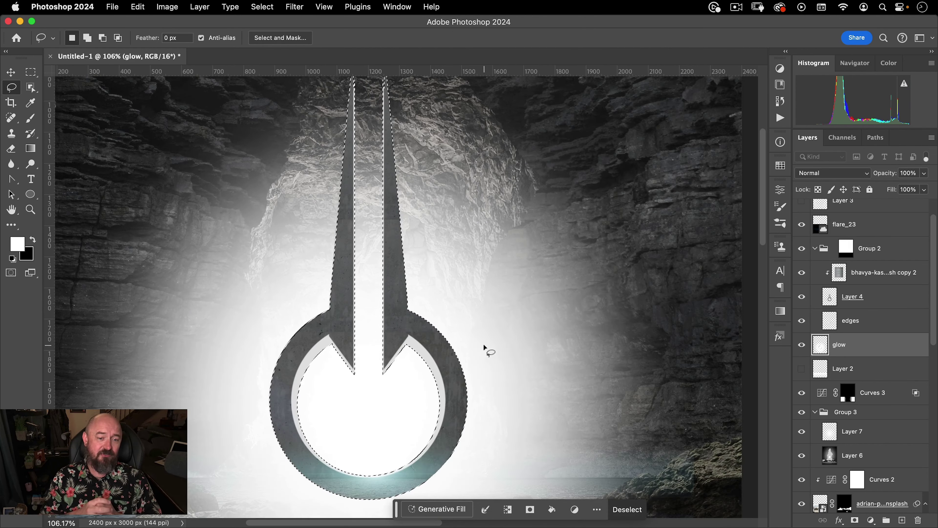
{"action": "left_click_drag", "start_coordinate": [330, 321], "coordinate": [284, 423]}
{"action": "scroll", "coordinate": [395, 332], "scroll_direction": "up", "scroll_amount": 7}
{"action": "mouse_move", "coordinate": [435, 465]}
{"action": "left_mouse_down"}
{"action": "mouse_move", "coordinate": [396, 333]}
{"action": "mouse_move", "coordinate": [383, 152]}
{"action": "left_mouse_up"}
{"action": "left_click_drag", "start_coordinate": [353, 207], "coordinate": [330, 479]}
{"action": "scroll", "coordinate": [370, 332], "scroll_direction": "down", "scroll_amount": 8}
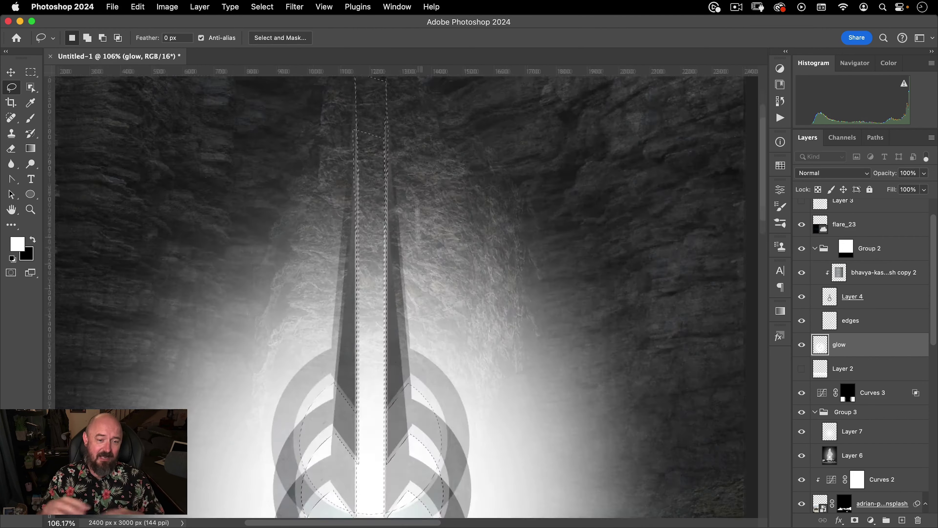
Invert the selection, delete the white glow outside the blade gap and ring interior, and deselect
{"action": "key", "text": "super+shift+i"}
{"action": "key", "text": "Delete"}
{"action": "key", "text": "super+d"}
Run the Lightsaber Glow action from Nucly Actions on the glow layer to surround the monument with a cyan glow
{"action": "scroll", "coordinate": [370, 329], "scroll_direction": "down", "scroll_amount": 6}
{"action": "key", "text": "v"}
{"action": "scroll", "coordinate": [412, 346], "scroll_direction": "up", "scroll_amount": 5}
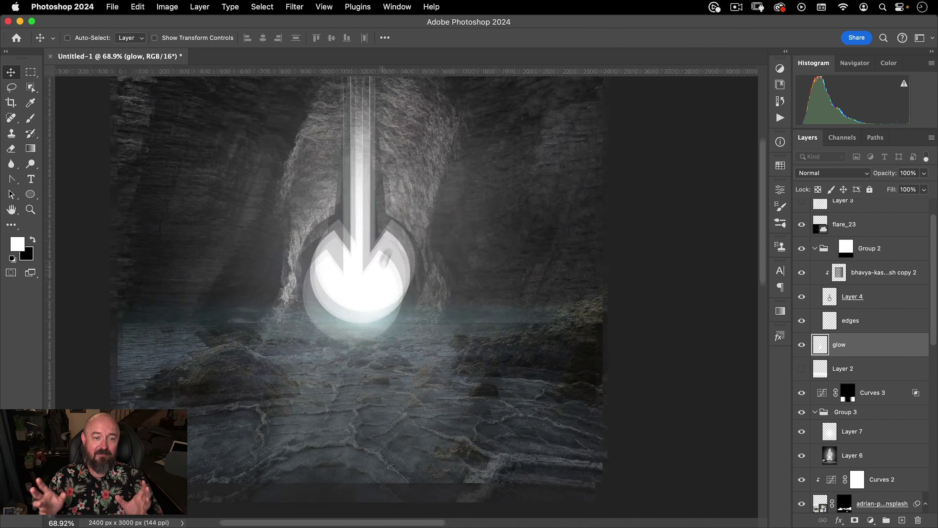
{"action": "scroll", "coordinate": [412, 347], "scroll_direction": "down", "scroll_amount": 2}
{"action": "left_click", "coordinate": [780, 118]}
{"action": "left_click", "coordinate": [662, 103]}
{"action": "left_click", "coordinate": [671, 172]}
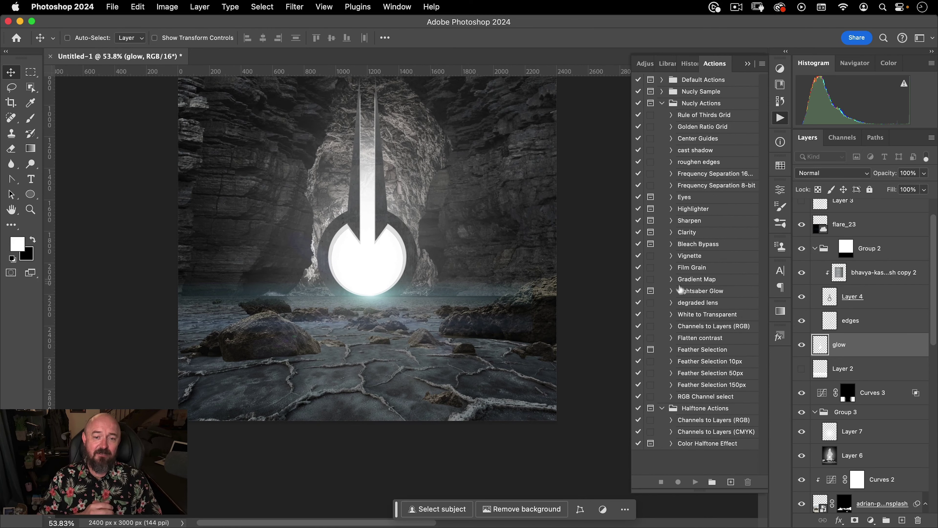
{"action": "left_click", "coordinate": [695, 482]}
{"action": "left_click", "coordinate": [486, 223]}
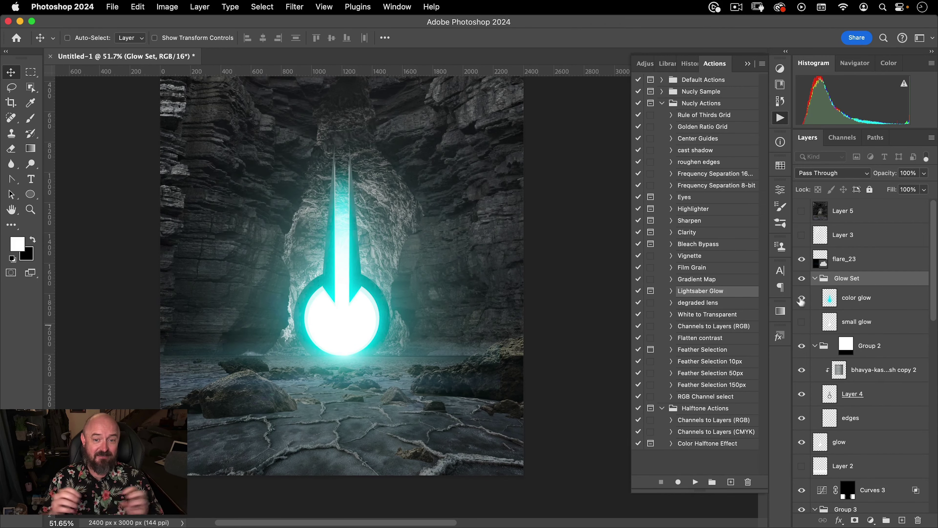
{"action": "left_click", "coordinate": [802, 299]}
{"action": "left_click", "coordinate": [801, 298]}
Move the glow layer into Glow Set and flip it vertically about its bottom edge as a floor reflection
{"action": "left_click_drag", "start_coordinate": [417, 281], "coordinate": [410, 314]}
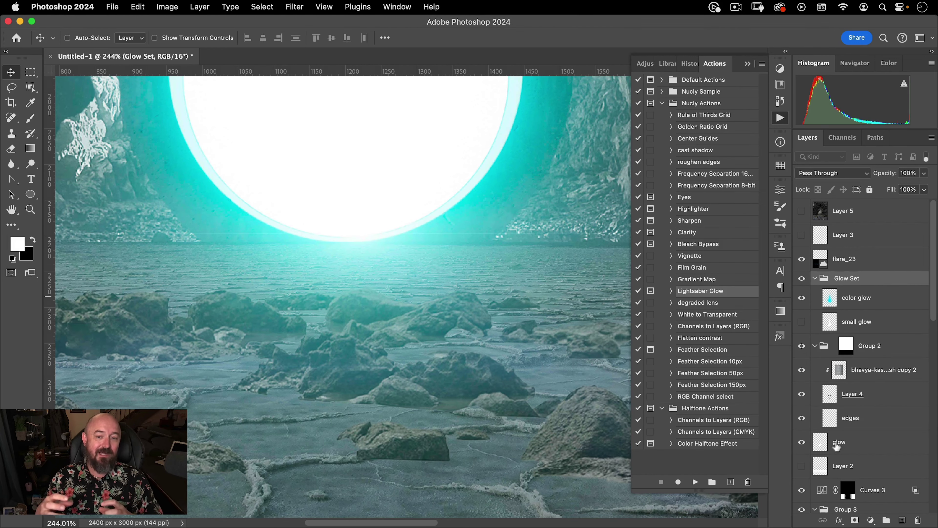
{"action": "left_click_drag", "start_coordinate": [836, 446], "coordinate": [827, 354]}
{"action": "right_click", "coordinate": [398, 240]}
{"action": "left_click", "coordinate": [418, 509]}
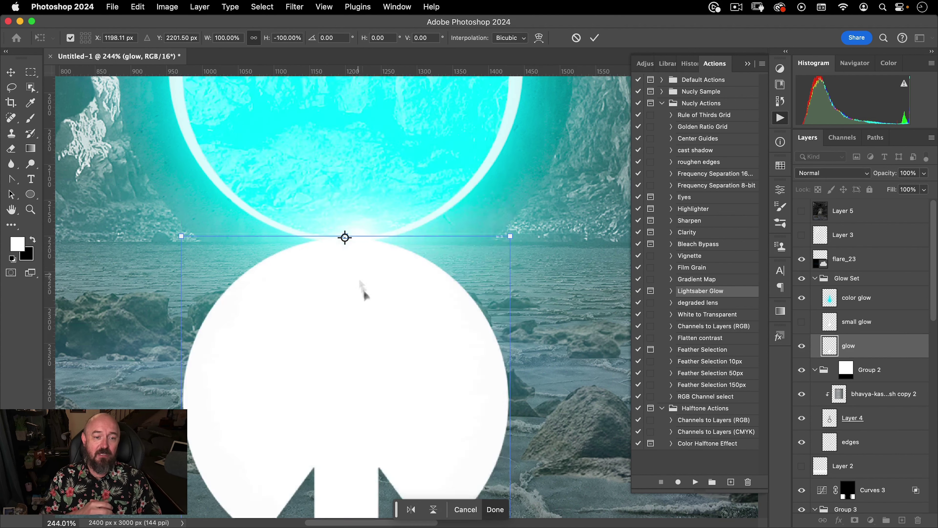
{"action": "scroll", "coordinate": [369, 273], "scroll_direction": "down", "scroll_amount": 5}
{"action": "key", "text": "Return"}
{"action": "scroll", "coordinate": [388, 254], "scroll_direction": "down", "scroll_amount": 2}
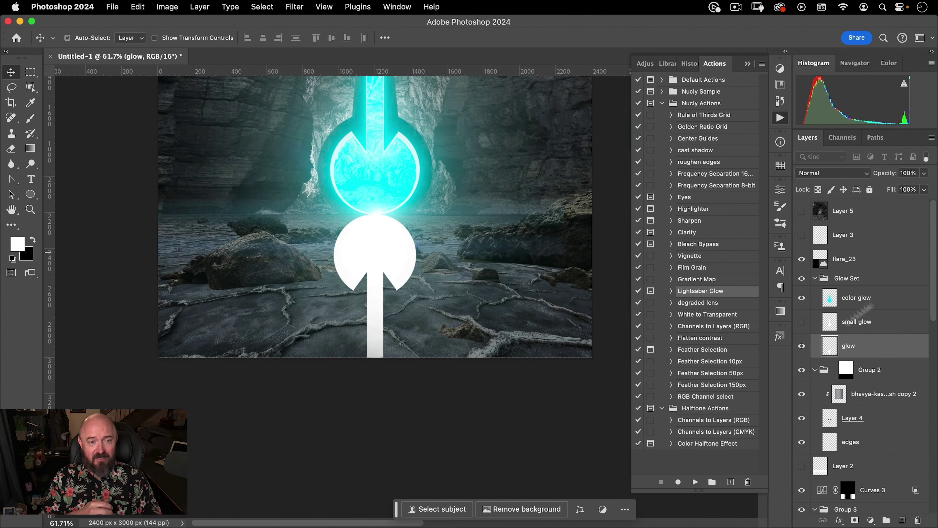
Set the glow reflection's underlying-layer black Blend If slider to about 104, and show the small glow layer
{"action": "double_click", "coordinate": [882, 351]}
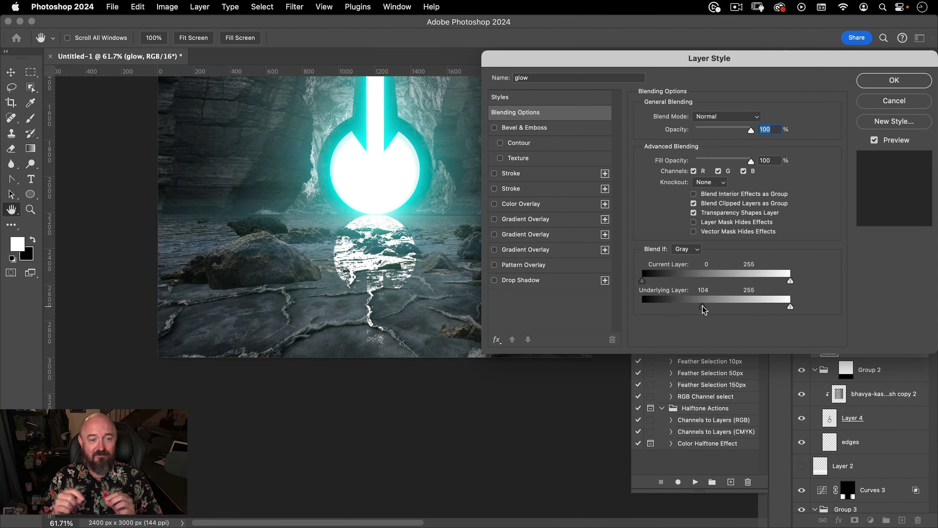
{"action": "key", "text": "Return"}
Try adding an empty layer in Glow Set and merging it with the glow reflection
{"action": "scroll", "coordinate": [344, 222], "scroll_direction": "up", "scroll_amount": 4}
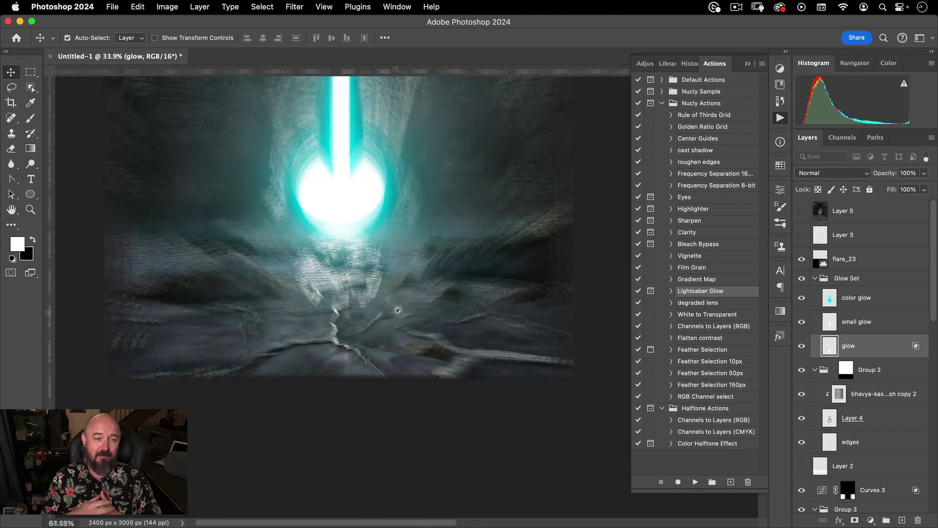
{"action": "key", "text": "ctrl+e"}
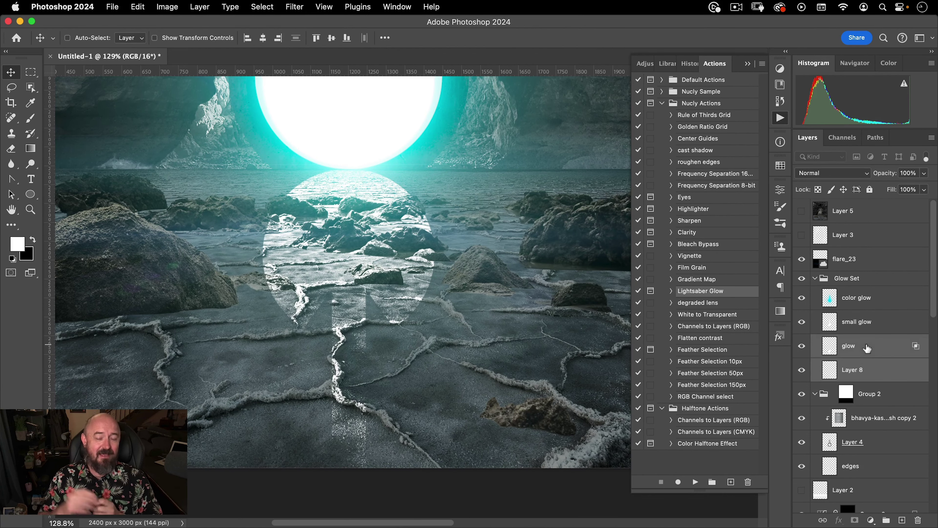
{"action": "key", "text": "ctrl+z"}
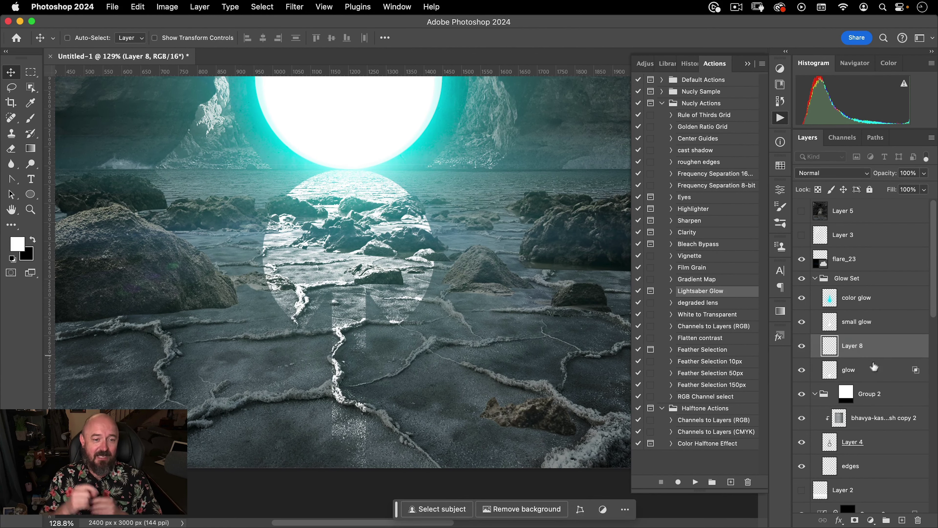
{"action": "key", "text": "ctrl+shift+z"}
{"action": "key", "text": "ctrl+z"}
{"action": "scroll", "coordinate": [418, 354], "scroll_direction": "down", "scroll_amount": 4}
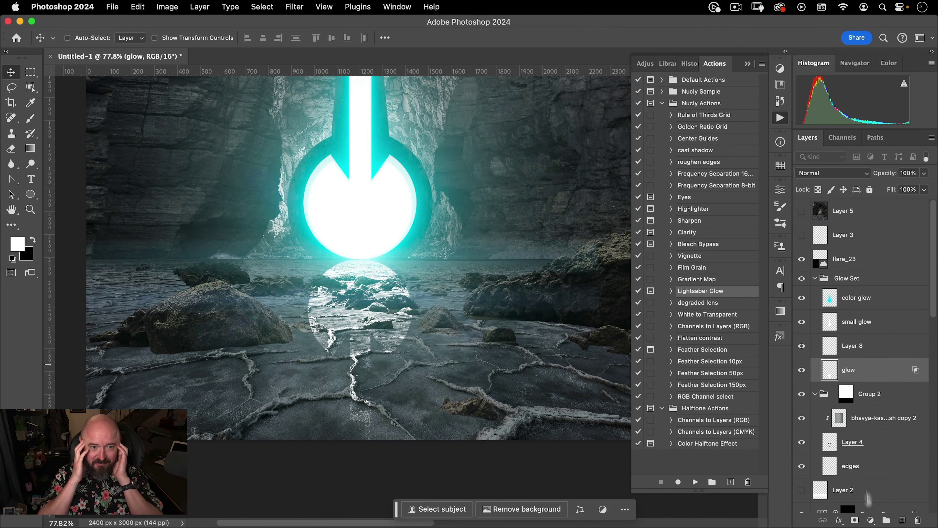
Add a layer mask to the glow reflection and fade out its lower part with black radial gradients
{"action": "left_click", "coordinate": [855, 520]}
{"action": "key", "text": "g"}
{"action": "left_click_drag", "start_coordinate": [360, 360], "coordinate": [414, 303]}
{"action": "left_click_drag", "start_coordinate": [358, 342], "coordinate": [410, 329]}
{"action": "scroll", "coordinate": [416, 334], "scroll_direction": "down", "scroll_amount": 5}
{"action": "scroll", "coordinate": [416, 334], "scroll_direction": "up", "scroll_amount": 5}
{"action": "scroll", "coordinate": [416, 333], "scroll_direction": "up", "scroll_amount": 3}
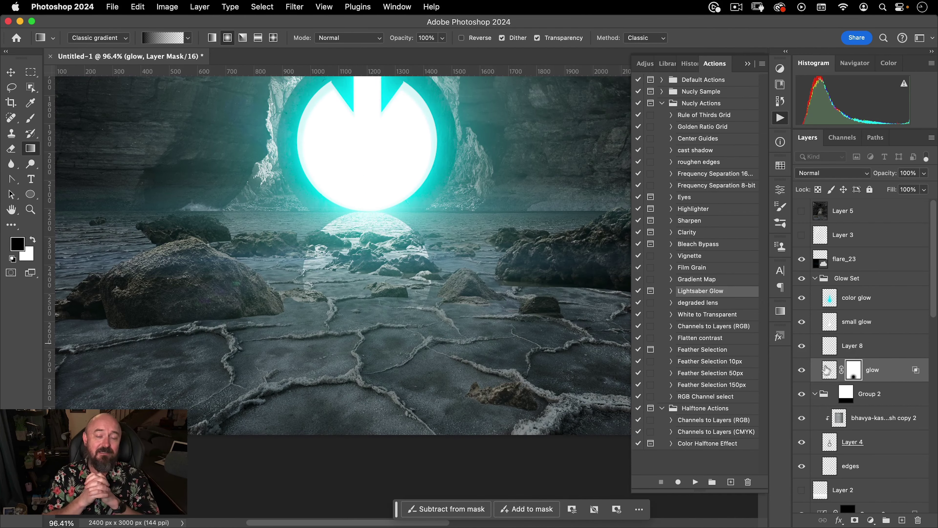
Duplicate the glow reflection, clear the copy's layer style, and disable its layer mask
{"action": "key", "text": "ctrl+j"}
{"action": "right_click", "coordinate": [823, 365]}
{"action": "left_click", "coordinate": [813, 320]}
{"action": "right_click", "coordinate": [918, 371]}
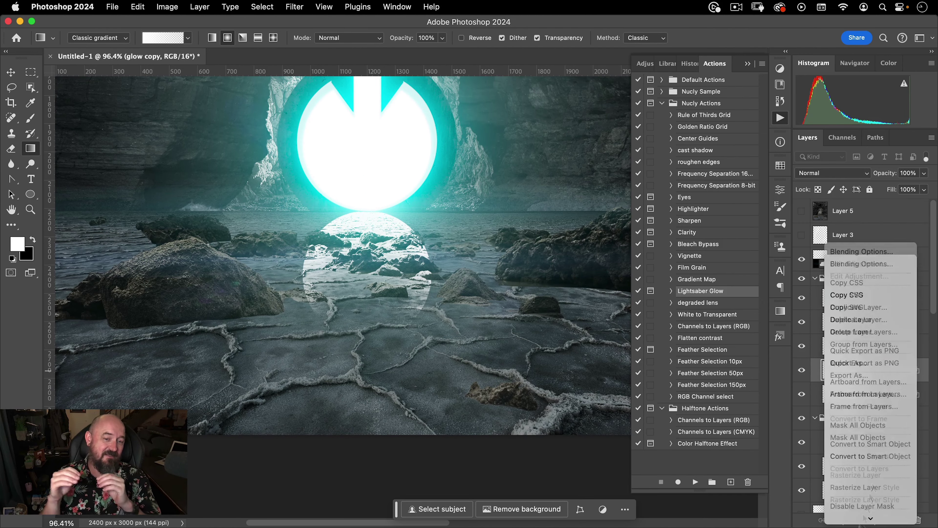
{"action": "left_click", "coordinate": [875, 433]}
{"action": "left_click", "coordinate": [854, 371], "text": "shift"}
Place nucly-grunge-05 from the Nucly Grunge Pack library over the lower part of the poster
{"action": "key", "text": "v"}
{"action": "scroll", "coordinate": [358, 349], "scroll_direction": "down", "scroll_amount": 5}
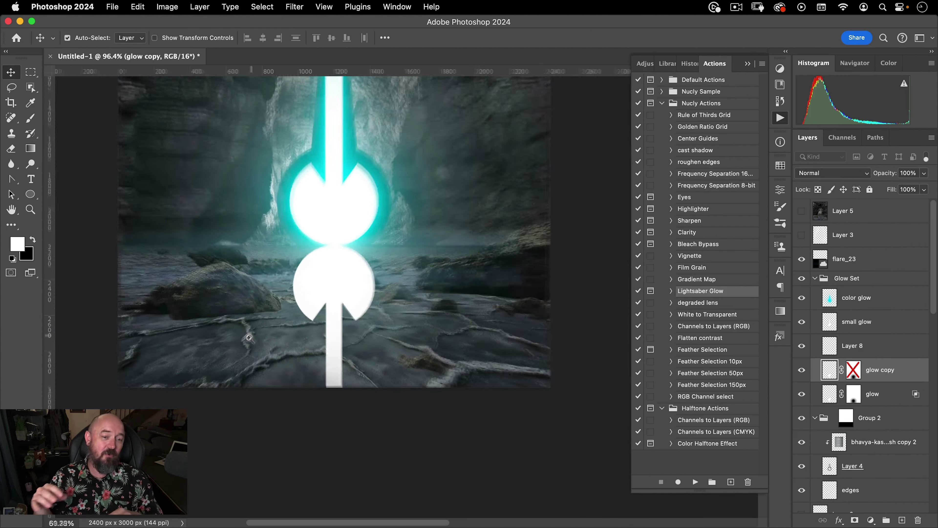
{"action": "left_click", "coordinate": [667, 64]}
{"action": "scroll", "coordinate": [633, 356], "scroll_direction": "down", "scroll_amount": 10}
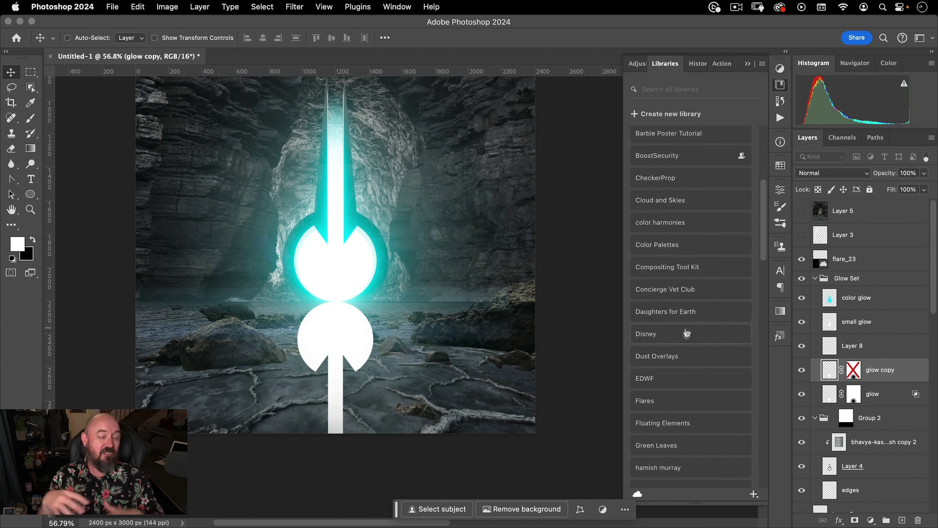
{"action": "left_click", "coordinate": [634, 357]}
{"action": "scroll", "coordinate": [742, 410], "scroll_direction": "down", "scroll_amount": 1}
{"action": "scroll", "coordinate": [742, 410], "scroll_direction": "down", "scroll_amount": 1}
{"action": "left_click_drag", "start_coordinate": [660, 246], "coordinate": [380, 290]}
{"action": "key", "text": "Return"}
Apply a high-contrast Curves smart filter to the grunge texture by bringing its black and white points close together
{"action": "key", "text": "super+m"}
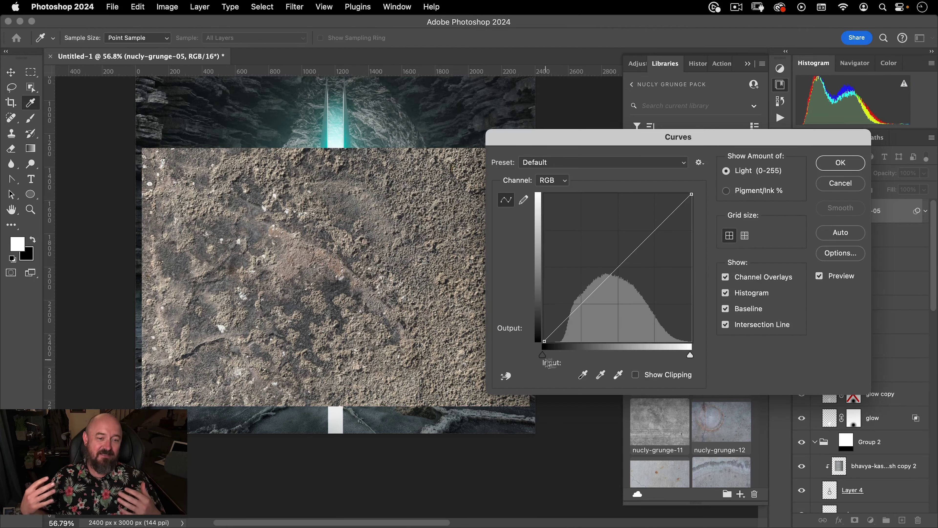
{"action": "left_click_drag", "start_coordinate": [542, 352], "coordinate": [605, 355]}
{"action": "left_click_drag", "start_coordinate": [691, 353], "coordinate": [620, 353]}
{"action": "left_click", "coordinate": [849, 160]}
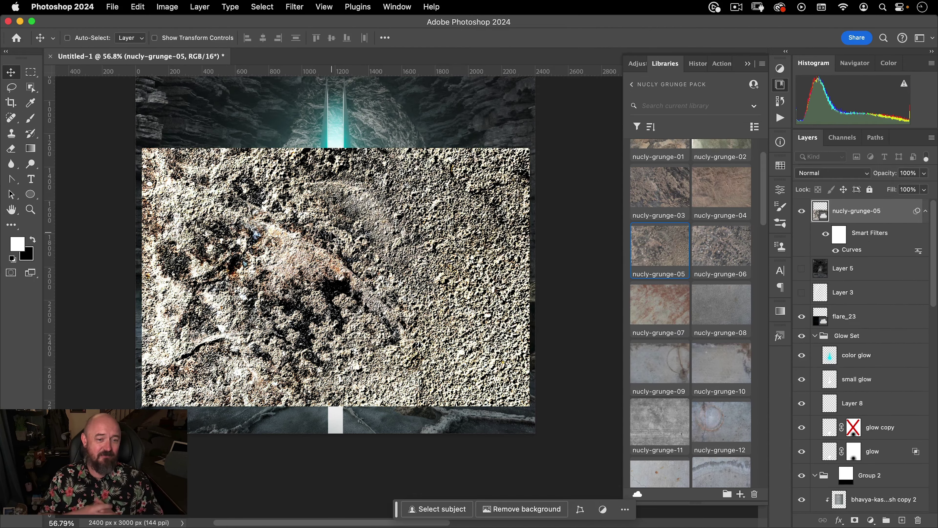
Apply Black & White to the grunge texture with Reds 218, Yellows 209, Greens -23, Cyans -57 and Blues -73
{"action": "key", "text": "alt+shift+super+b"}
{"action": "left_click_drag", "start_coordinate": [608, 208], "coordinate": [654, 204]}
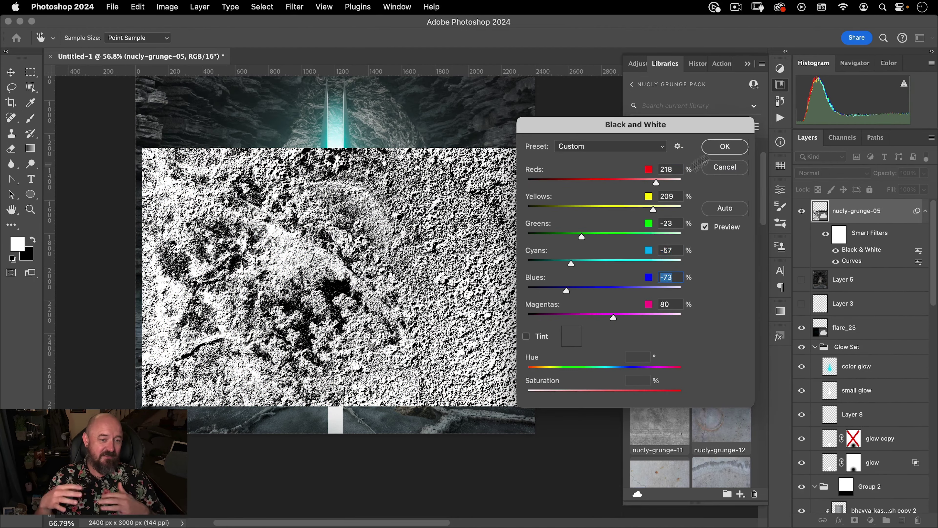
{"action": "key", "text": "Return"}
Apply a Median noise filter with a 1-pixel radius to the grunge texture
{"action": "left_click", "coordinate": [262, 7]}
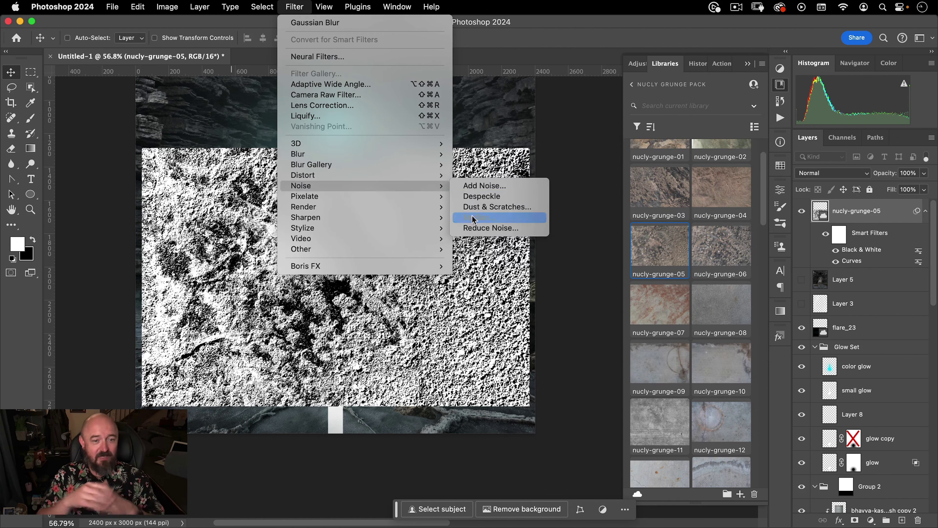
{"action": "left_click", "coordinate": [479, 216]}
{"action": "left_click_drag", "start_coordinate": [391, 301], "coordinate": [383, 296]}
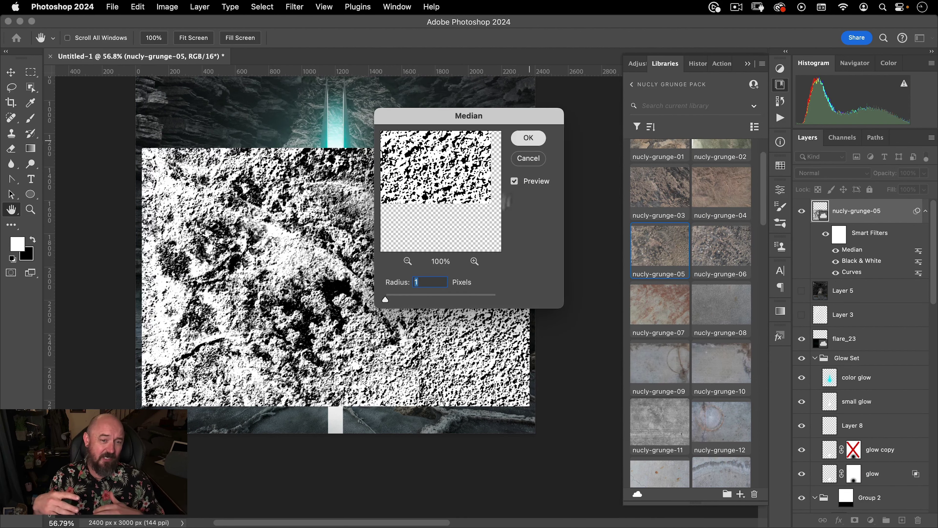
{"action": "left_click", "coordinate": [529, 138]}
Add a second Curves filter to the grunge texture, with black input 103 and the white point just beside it
{"action": "key", "text": "super+m"}
{"action": "left_click_drag", "start_coordinate": [544, 354], "coordinate": [583, 354]}
{"action": "left_click_drag", "start_coordinate": [692, 354], "coordinate": [593, 350]}
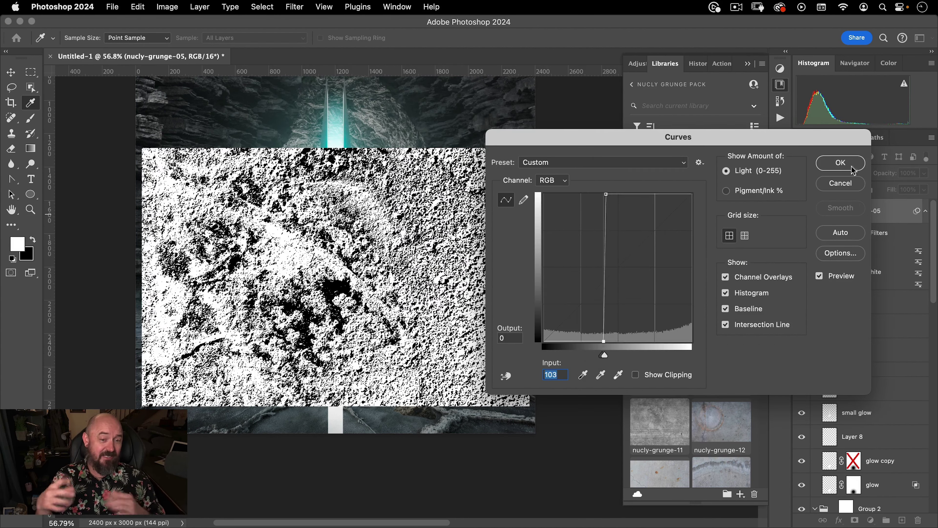
{"action": "left_click", "coordinate": [840, 163]}
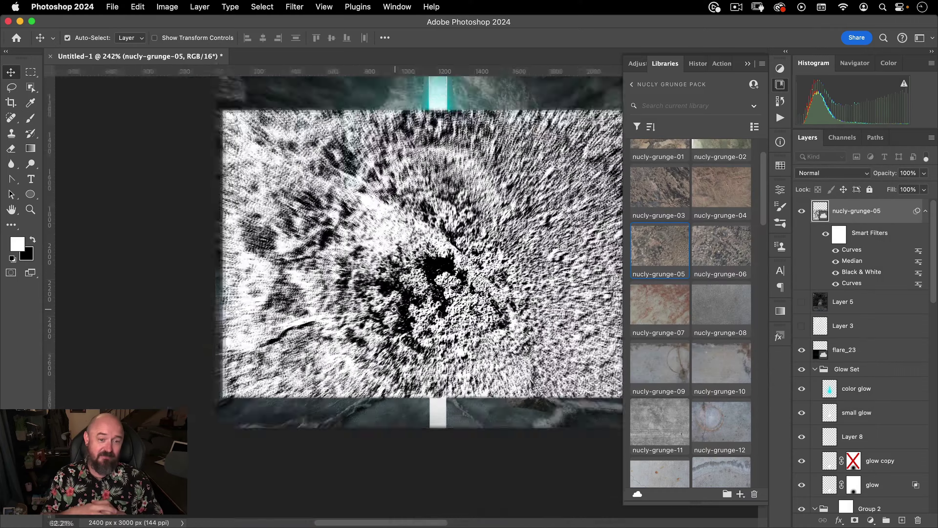
Transform the nucly-grunge-05 texture into a wide, flattened shape covering the cave floor below the horizon
{"action": "key", "text": "super+t"}
{"action": "key", "text": "Return"}
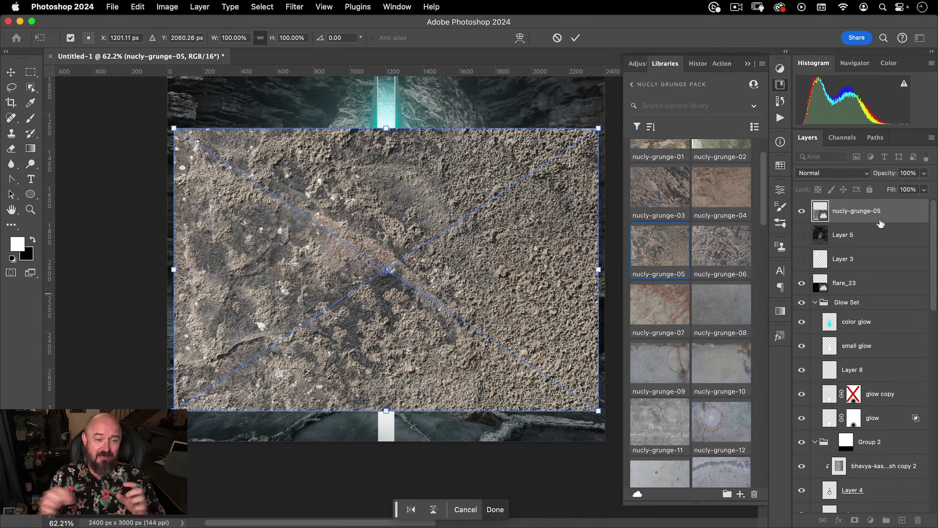
{"action": "right_click", "coordinate": [880, 223]}
{"action": "key", "text": "Escape"}
{"action": "left_click_drag", "start_coordinate": [402, 128], "coordinate": [402, 297]}
{"action": "left_click_drag", "start_coordinate": [392, 410], "coordinate": [392, 442]}
{"action": "left_click_drag", "start_coordinate": [174, 441], "coordinate": [15, 441]}
{"action": "scroll", "coordinate": [402, 357], "scroll_direction": "down", "scroll_amount": 10}
{"action": "left_click_drag", "start_coordinate": [360, 365], "coordinate": [676, 374]}
{"action": "key", "text": "Return"}
{"action": "scroll", "coordinate": [384, 388], "scroll_direction": "up", "scroll_amount": 5}
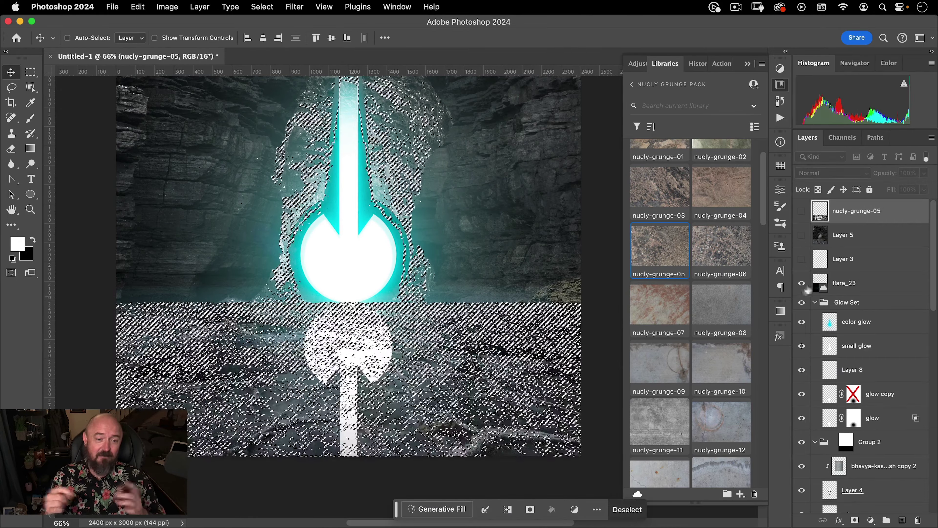
Replace the glow copy layer's disabled mask with one made from the current selection, and hide the layer
{"action": "right_click", "coordinate": [851, 393]}
{"action": "left_click", "coordinate": [813, 400]}
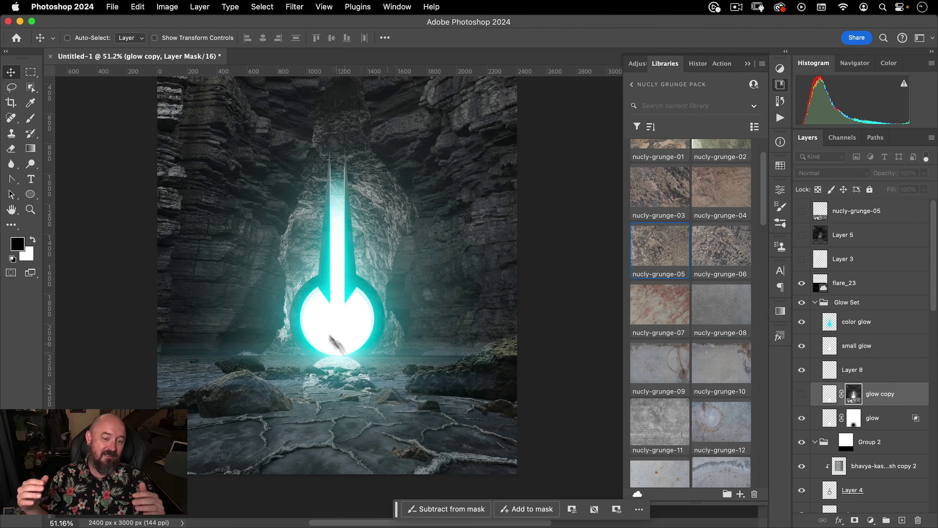
{"action": "scroll", "coordinate": [831, 325], "scroll_direction": "down", "scroll_amount": 5}
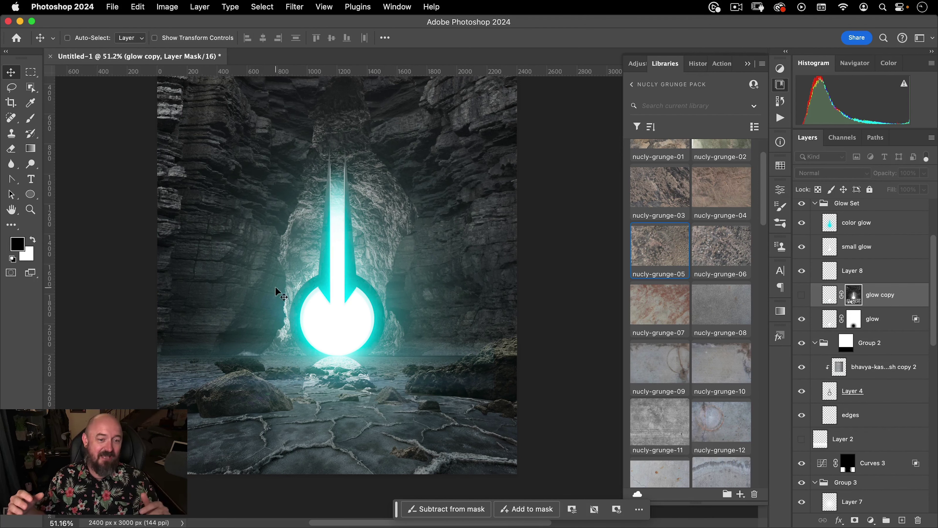
{"action": "scroll", "coordinate": [865, 355], "scroll_direction": "down", "scroll_amount": 5}
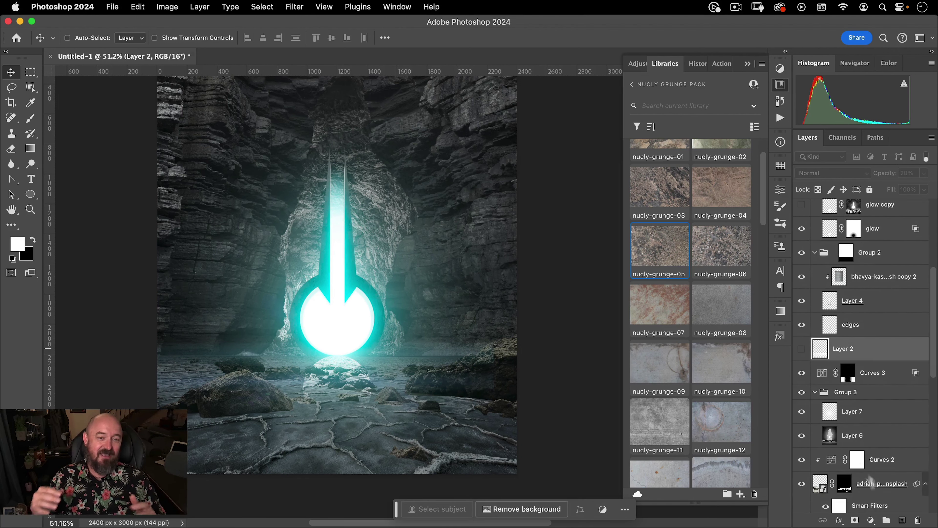
Add a Curves adjustment above Layer 2 that warms the cave through its colour channels, with blue at input 129, output 107
{"action": "left_click", "coordinate": [870, 520]}
{"action": "left_click", "coordinate": [883, 411]}
{"action": "left_click", "coordinate": [642, 233]}
{"action": "left_click", "coordinate": [641, 247]}
{"action": "left_click_drag", "start_coordinate": [671, 320], "coordinate": [672, 331]}
{"action": "left_click", "coordinate": [628, 245]}
{"action": "left_click", "coordinate": [643, 234]}
{"action": "left_click", "coordinate": [641, 245]}
{"action": "scroll", "coordinate": [443, 388], "scroll_direction": "down", "scroll_amount": 5}
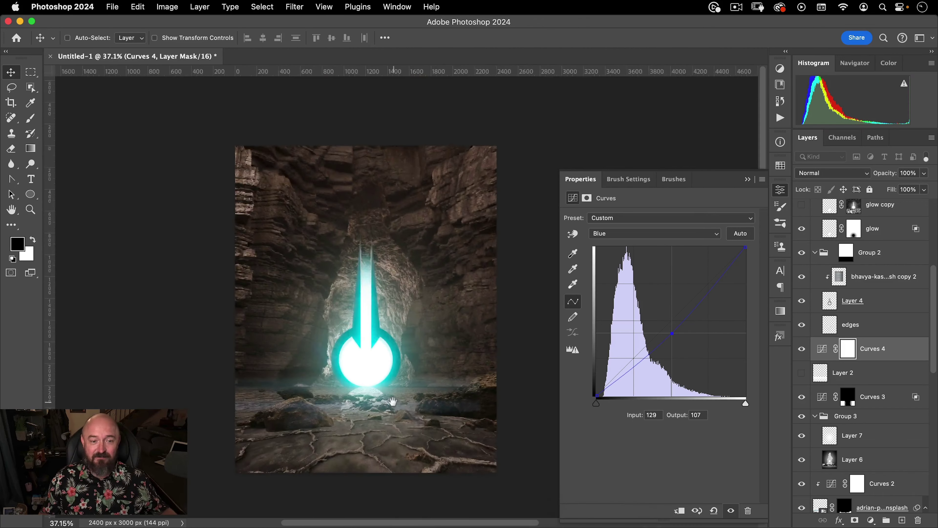
{"action": "scroll", "coordinate": [443, 388], "scroll_direction": "up", "scroll_amount": 3}
{"action": "left_click", "coordinate": [780, 190]}
Mask Layer 6 to the lassoed central cave area, subtracting the foreground rocks with the adrian photo's mask
{"action": "scroll", "coordinate": [838, 415], "scroll_direction": "down", "scroll_amount": 10}
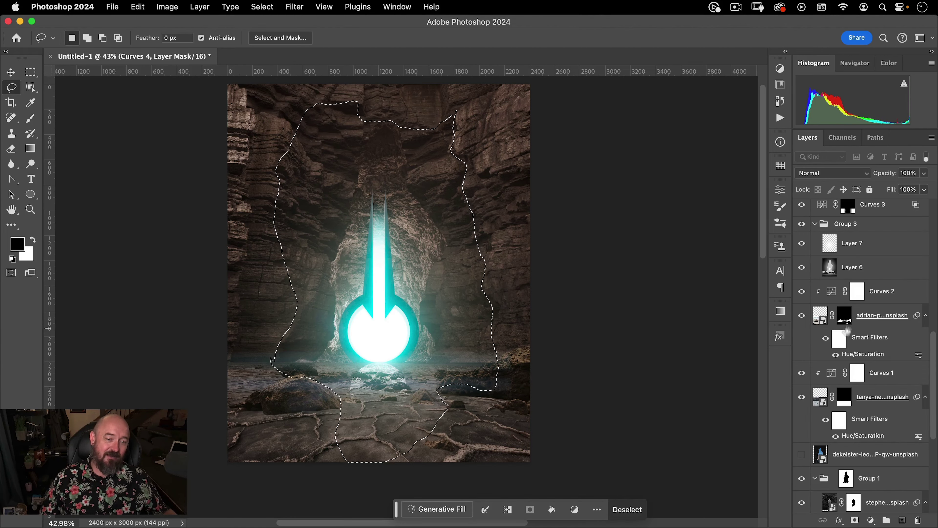
{"action": "left_click", "coordinate": [844, 319], "text": "alt+super"}
{"action": "scroll", "coordinate": [628, 344], "scroll_direction": "up", "scroll_amount": 1}
{"action": "key", "text": "shift+super+i"}
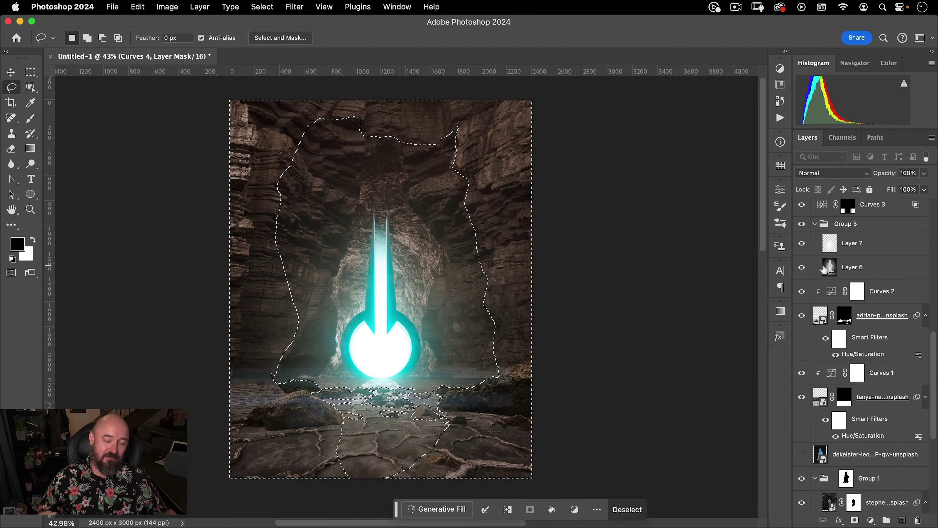
{"action": "left_click", "coordinate": [855, 520]}
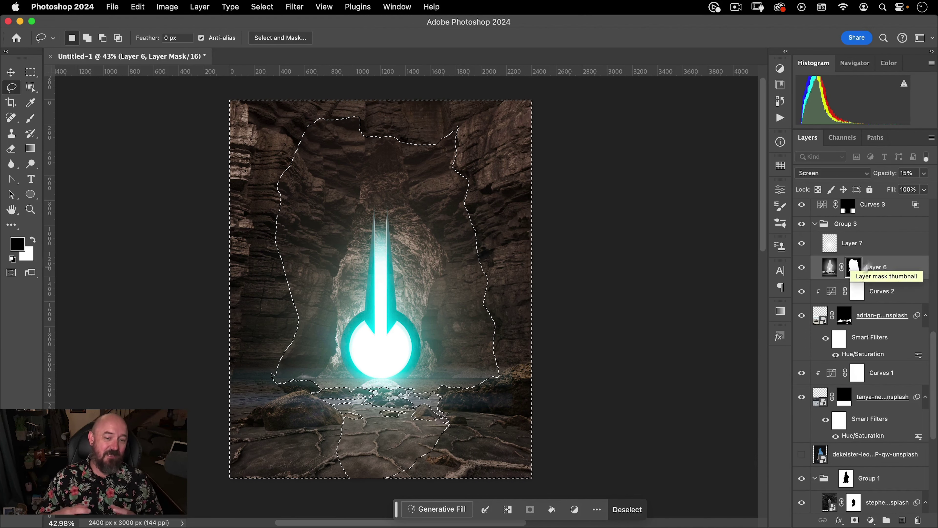
Add a contrast Curves adjustment above Layer 7 for the outer cave, with a point at input 170, output 192, and feather its mask
{"action": "left_click", "coordinate": [870, 520]}
{"action": "left_click", "coordinate": [832, 415]}
{"action": "left_click_drag", "start_coordinate": [638, 354], "coordinate": [640, 371]}
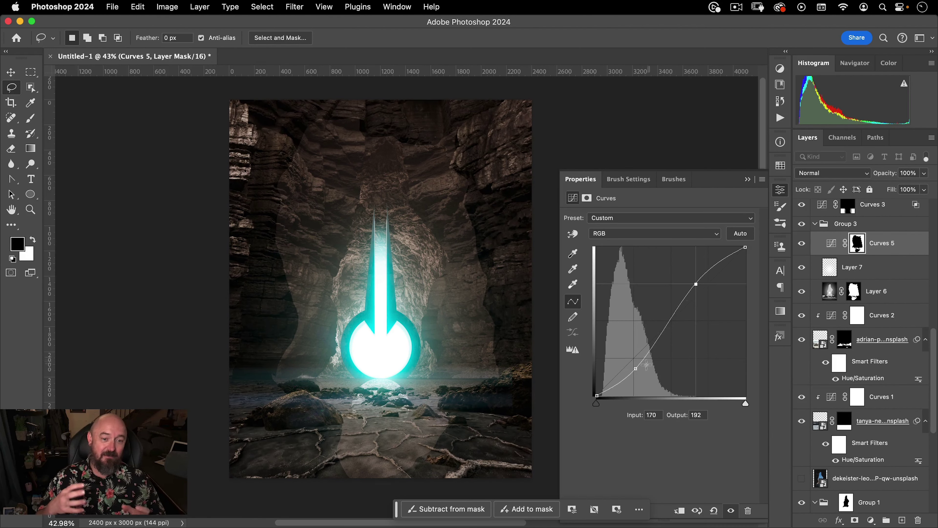
{"action": "left_click", "coordinate": [587, 198]}
{"action": "left_click_drag", "start_coordinate": [630, 299], "coordinate": [654, 300]}
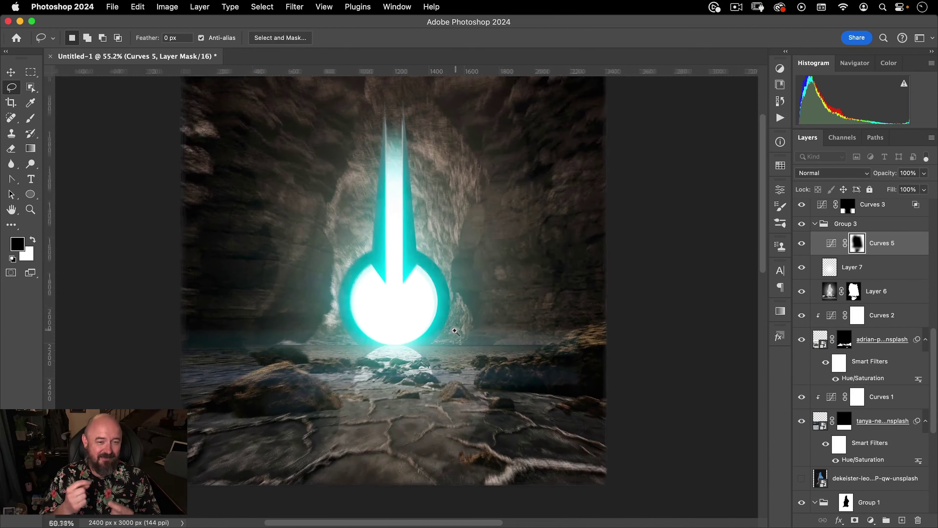
{"action": "left_click_drag", "start_coordinate": [450, 315], "coordinate": [454, 298]}
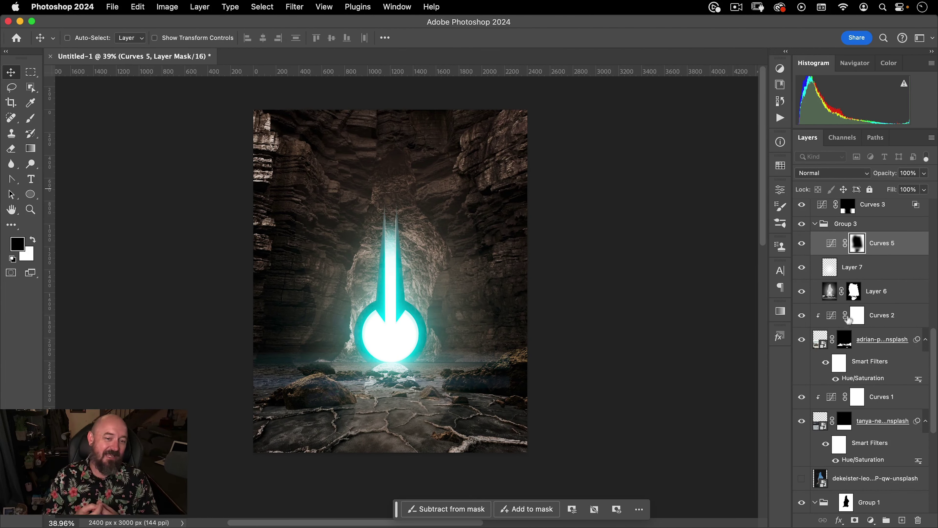
Enlarge the flare_23 layer around its centre to 158.88% and hide it
{"action": "scroll", "coordinate": [848, 318], "scroll_direction": "up", "scroll_amount": 10}
{"action": "left_click", "coordinate": [846, 264]}
{"action": "key", "text": "super+t"}
{"action": "left_click_drag", "start_coordinate": [511, 371], "coordinate": [610, 378]}
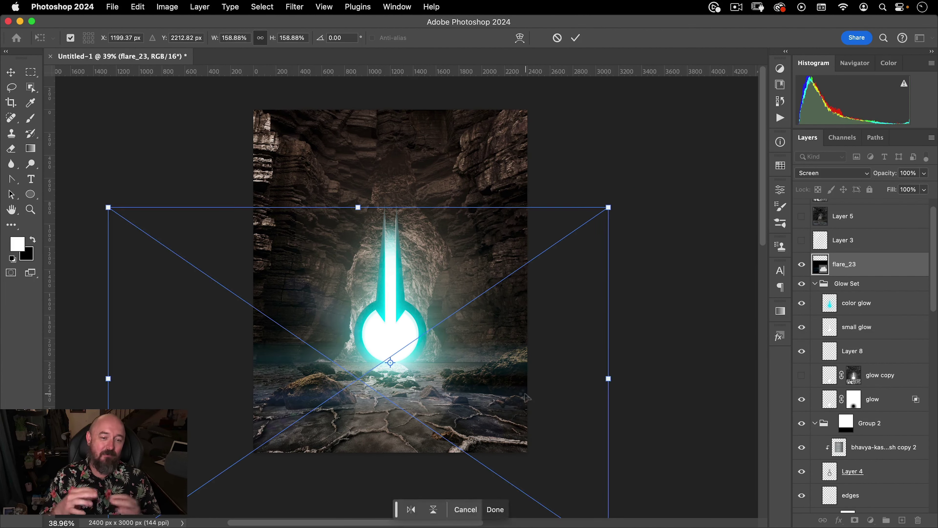
{"action": "key", "text": "Return"}
{"action": "left_click", "coordinate": [801, 264]}
Place flare_25 from the Flares library over the monument
{"action": "left_click", "coordinate": [779, 85]}
{"action": "left_click", "coordinate": [632, 84]}
{"action": "left_click", "coordinate": [660, 183]}
{"action": "scroll", "coordinate": [660, 183], "scroll_direction": "down", "scroll_amount": 15}
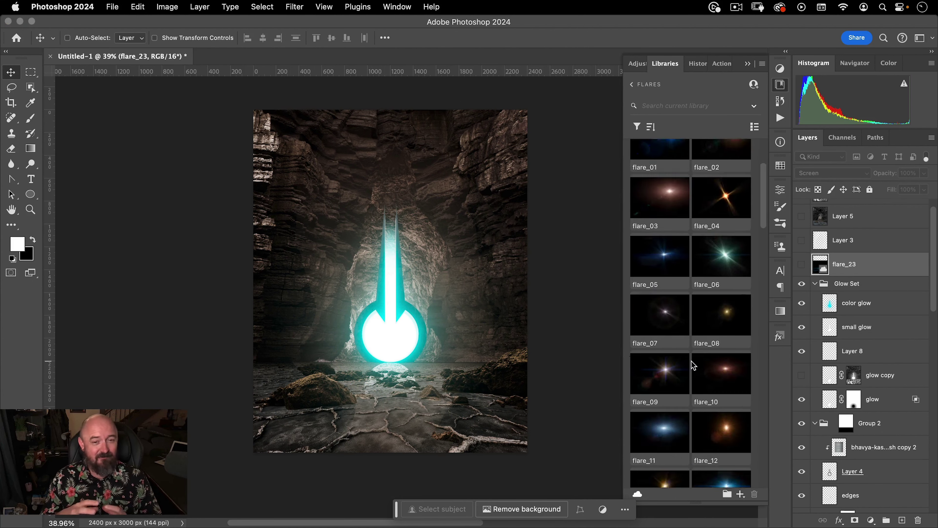
{"action": "left_click_drag", "start_coordinate": [659, 369], "coordinate": [427, 332]}
{"action": "key", "text": "Return"}
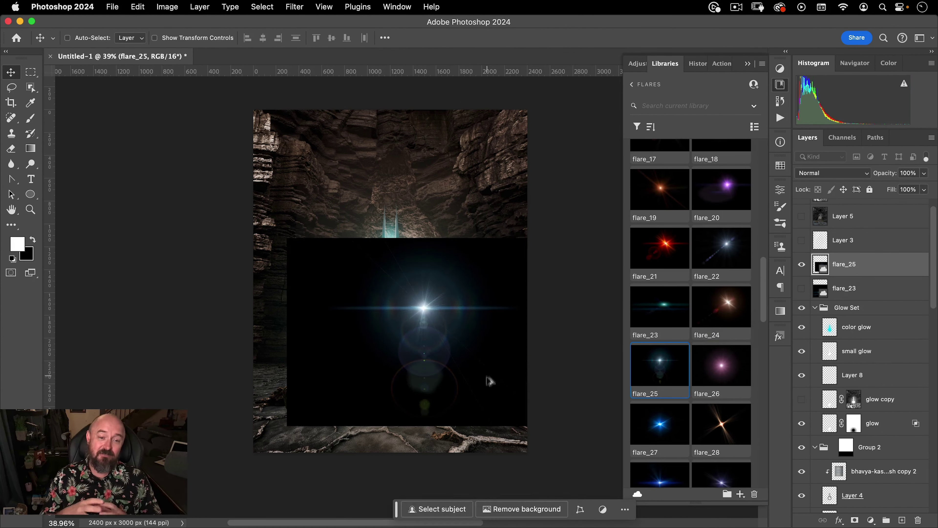
Blend flare_25 in Screen mode, enlarge it across the blade, and remove its background haze with a Curves filter
{"action": "key", "text": "alt+shift+s"}
{"action": "left_click_drag", "start_coordinate": [490, 381], "coordinate": [453, 376]}
{"action": "key", "text": "super+t"}
{"action": "left_click_drag", "start_coordinate": [527, 327], "coordinate": [651, 329]}
{"action": "key", "text": "Return"}
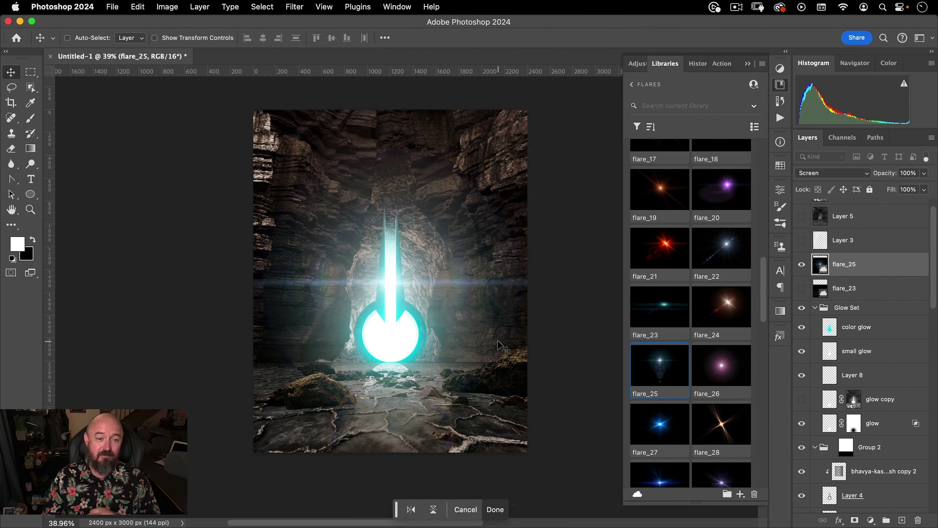
{"action": "key", "text": "super+m"}
{"action": "left_click_drag", "start_coordinate": [544, 349], "coordinate": [549, 352]}
{"action": "key", "text": "Return"}
Place the shutterstock_144121687 flare in Screen mode, hide flare_25, and centre the new flare on the monument's ring
{"action": "scroll", "coordinate": [699, 379], "scroll_direction": "down", "scroll_amount": 15}
{"action": "scroll", "coordinate": [702, 391], "scroll_direction": "down", "scroll_amount": 6}
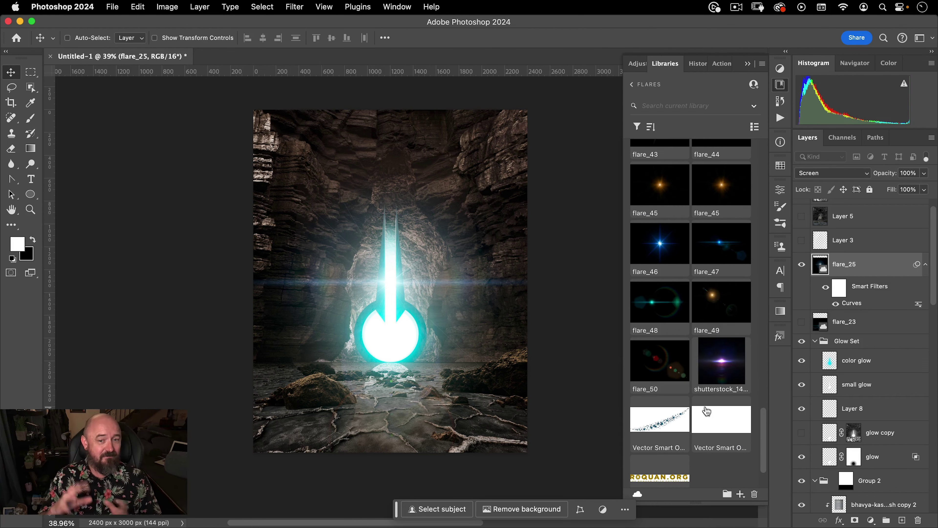
{"action": "key", "text": "Return"}
{"action": "key", "text": "alt+shift+s"}
{"action": "left_click_drag", "start_coordinate": [408, 384], "coordinate": [424, 393]}
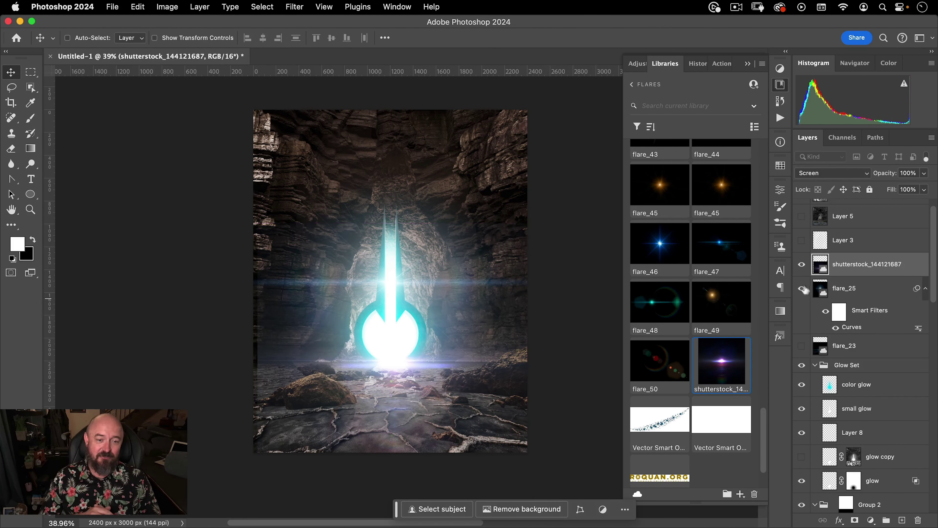
{"action": "left_click", "coordinate": [802, 289]}
{"action": "left_click_drag", "start_coordinate": [437, 337], "coordinate": [432, 305]}
{"action": "scroll", "coordinate": [444, 111], "scroll_direction": "down", "scroll_amount": 4}
{"action": "scroll", "coordinate": [432, 245], "scroll_direction": "up", "scroll_amount": 5}
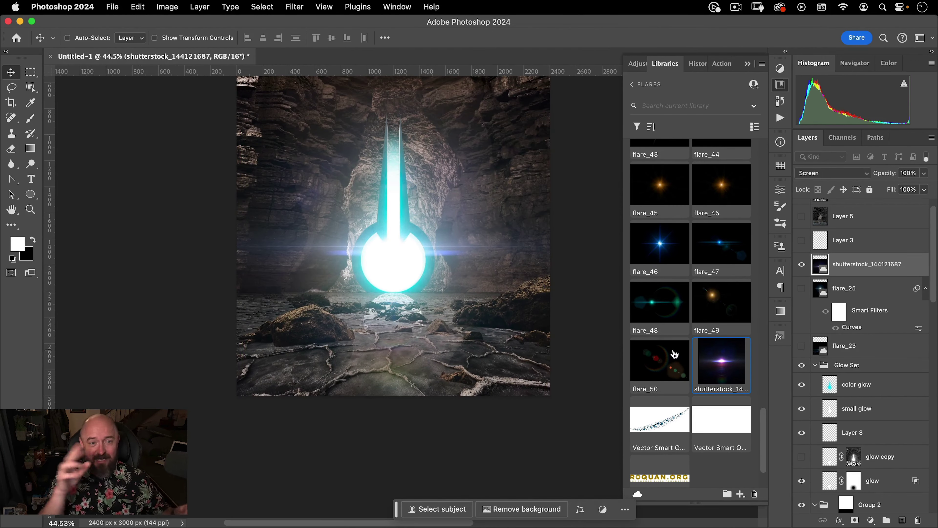
Place flare_47 from the library in Screen mode at the base of the monument
{"action": "scroll", "coordinate": [702, 332], "scroll_direction": "up", "scroll_amount": 2}
{"action": "left_click_drag", "start_coordinate": [721, 308], "coordinate": [404, 300]}
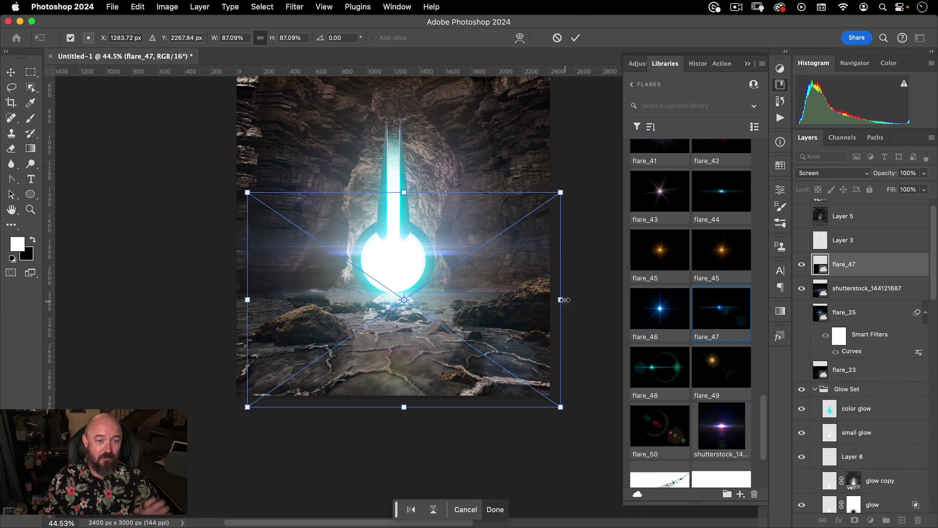
{"action": "key", "text": "Return"}
{"action": "scroll", "coordinate": [379, 480], "scroll_direction": "down", "scroll_amount": 2}
{"action": "scroll", "coordinate": [850, 333], "scroll_direction": "down", "scroll_amount": 3}
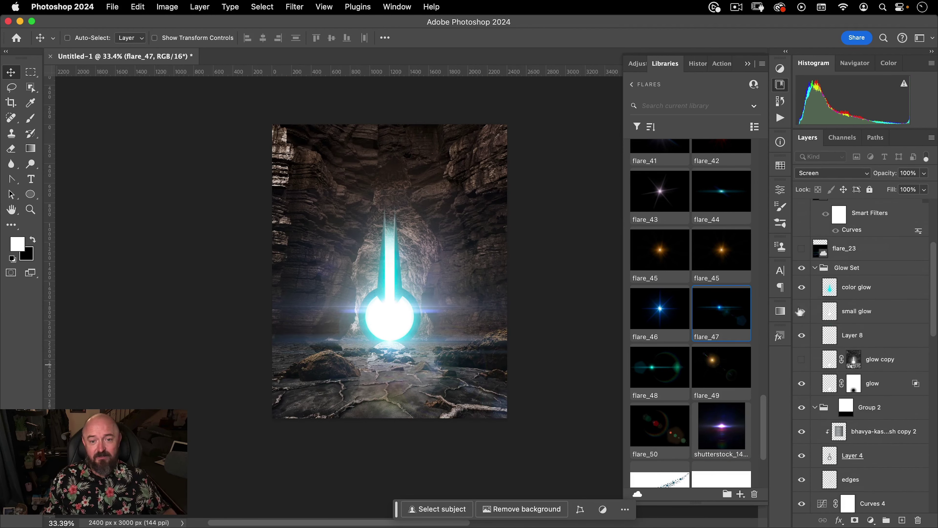
{"action": "scroll", "coordinate": [852, 285], "scroll_direction": "up", "scroll_amount": 4}
Hide the small glow layer and move the shutterstock flare into Group 2 directly beneath Layer 4
{"action": "left_click_drag", "start_coordinate": [373, 335], "coordinate": [440, 319]}
{"action": "left_click", "coordinate": [852, 307]}
{"action": "scroll", "coordinate": [838, 281], "scroll_direction": "down", "scroll_amount": 3}
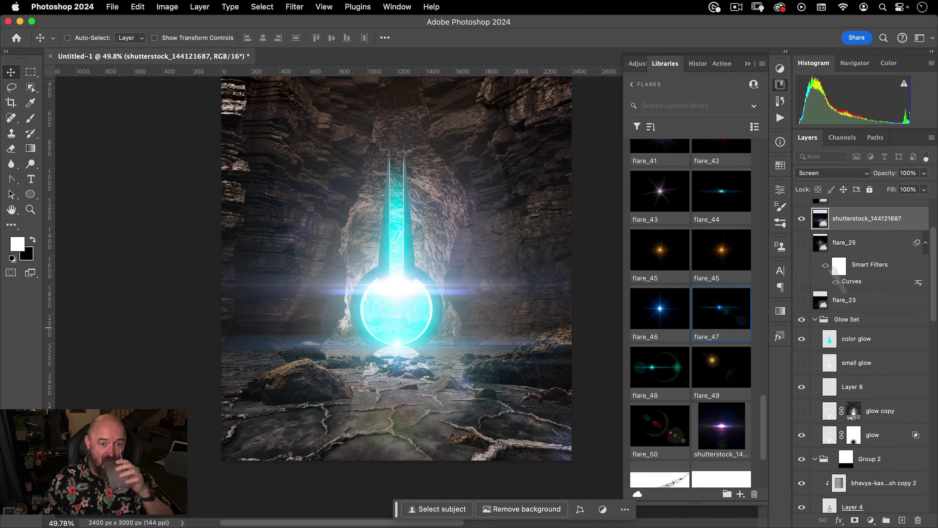
{"action": "left_click", "coordinate": [802, 320]}
{"action": "left_click", "coordinate": [802, 320]}
{"action": "left_click_drag", "start_coordinate": [859, 221], "coordinate": [863, 398]}
{"action": "left_click_drag", "start_coordinate": [480, 364], "coordinate": [455, 364]}
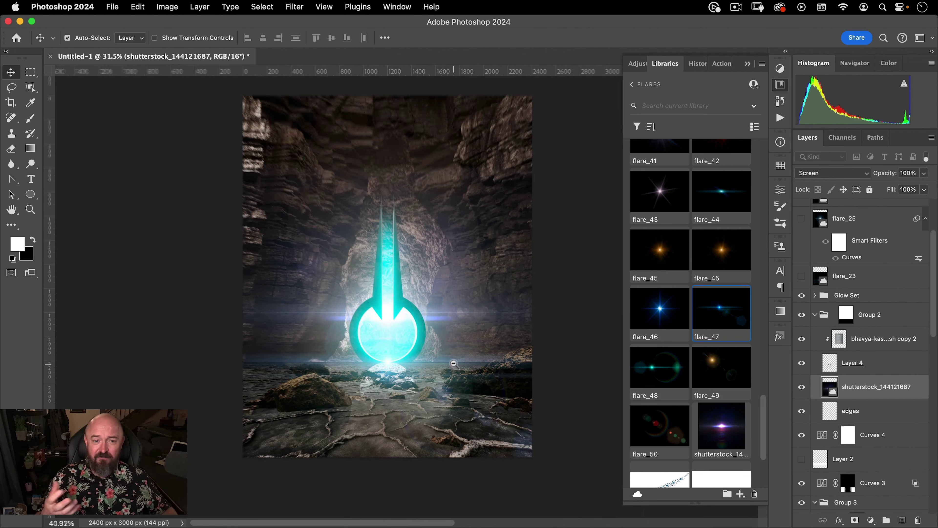
Place flare_48 from the library, move it above the flare_47 layer, and set it to Screen
{"action": "left_click_drag", "start_coordinate": [660, 367], "coordinate": [409, 324]}
{"action": "key", "text": "Return"}
{"action": "left_click_drag", "start_coordinate": [867, 386], "coordinate": [880, 170]}
{"action": "key", "text": "shift+alt+s"}
{"action": "left_click_drag", "start_coordinate": [418, 328], "coordinate": [483, 380]}
{"action": "left_click_drag", "start_coordinate": [458, 435], "coordinate": [457, 393]}
Stand flare_48 upright along the blade and fade it with Curves black input 15 and 40% opacity
{"action": "key", "text": "super+t"}
{"action": "left_click_drag", "start_coordinate": [499, 172], "coordinate": [278, 247]}
{"action": "key", "text": "Return"}
{"action": "left_click_drag", "start_coordinate": [484, 352], "coordinate": [454, 309]}
{"action": "key", "text": "super+t"}
{"action": "key", "text": "Return"}
{"action": "key", "text": "super+m"}
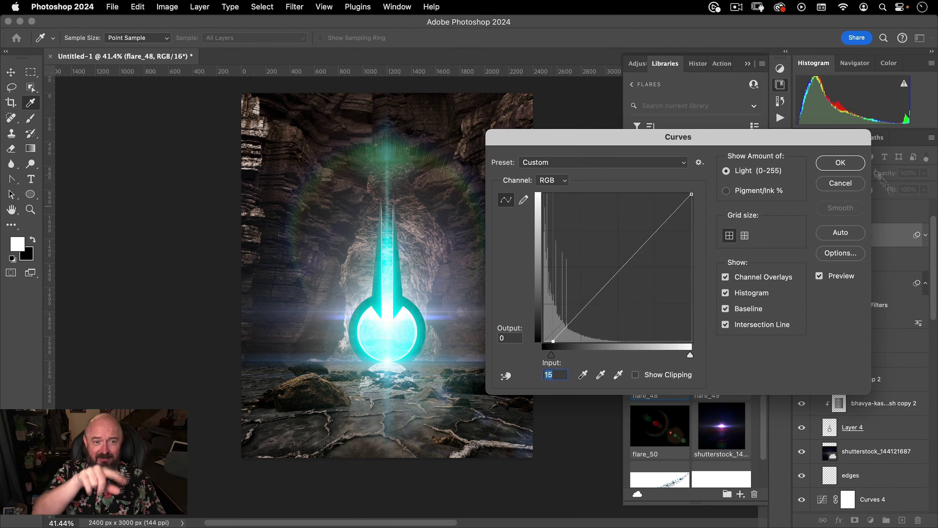
{"action": "key", "text": "Return"}
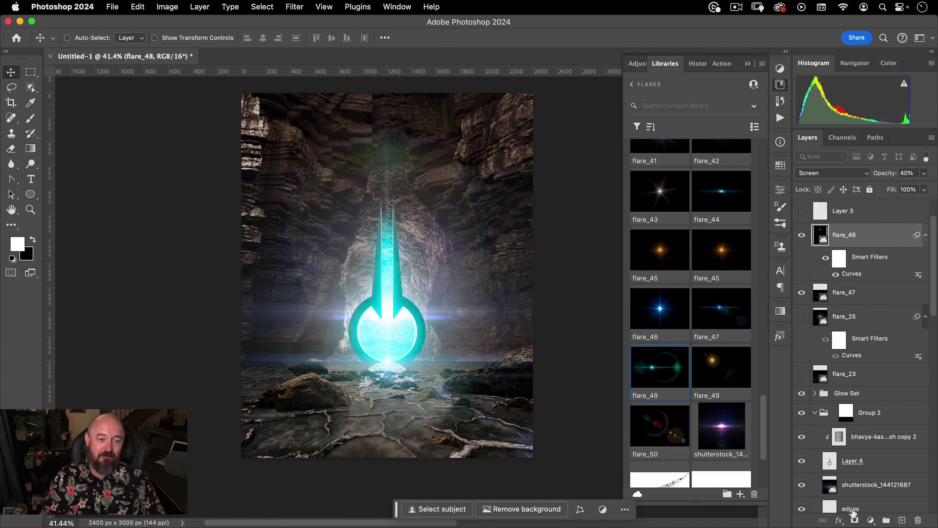
Add a black radial gradient to the Curves 5 mask from the bottom centre of the floor
{"action": "scroll", "coordinate": [853, 513], "scroll_direction": "down", "scroll_amount": 8}
{"action": "left_click", "coordinate": [802, 376]}
{"action": "left_click", "coordinate": [801, 376]}
{"action": "left_click", "coordinate": [857, 375]}
{"action": "key", "text": "g"}
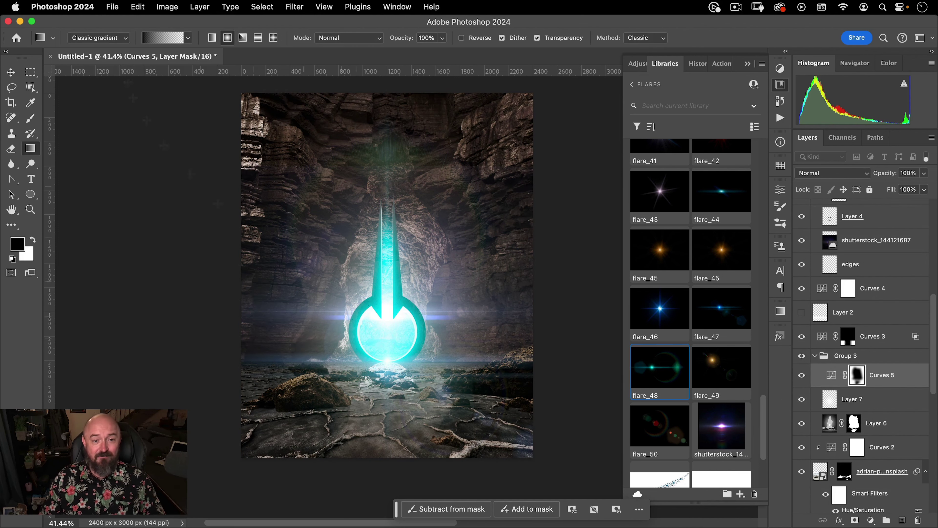
{"action": "left_click_drag", "start_coordinate": [389, 461], "coordinate": [492, 342]}
{"action": "key", "text": "v"}
Compare the cave with and without Layer 6 in Group 3 and leave the layer hidden
{"action": "scroll", "coordinate": [816, 373], "scroll_direction": "down", "scroll_amount": 5}
{"action": "left_click", "coordinate": [801, 297]}
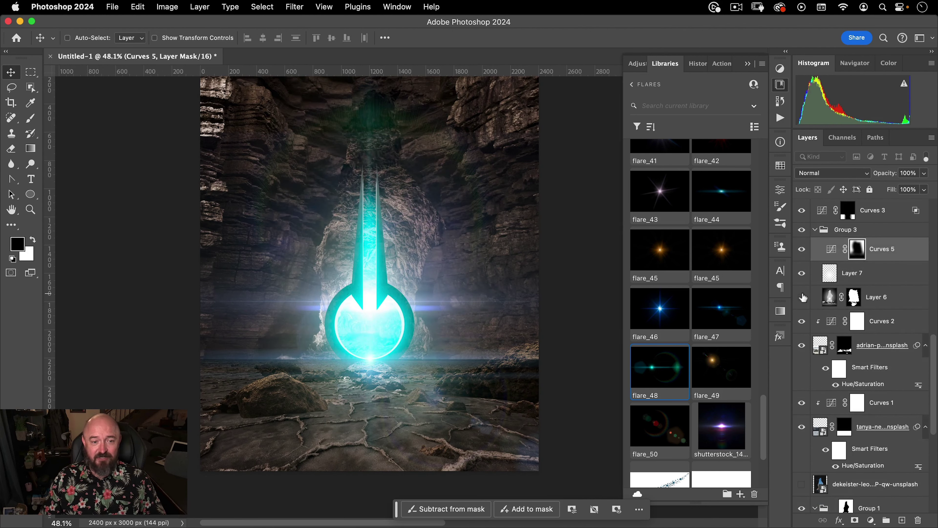
{"action": "left_click", "coordinate": [802, 297]}
{"action": "left_click_drag", "start_coordinate": [373, 370], "coordinate": [475, 370]}
Switch to Unsplash in Chrome and search the free photos for "foreground rock"
{"action": "key", "text": "super+Tab"}
{"action": "key", "text": "super+Tab"}
{"action": "key", "text": "super+Tab"}
{"action": "left_click", "coordinate": [287, 105]}
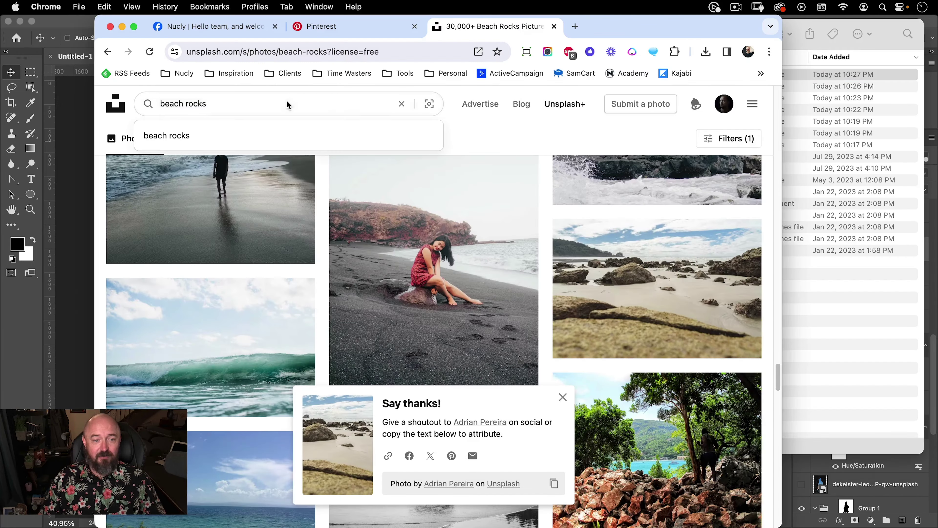
{"action": "key", "text": "super+a"}
{"action": "type", "text": "foreground rock"}
{"action": "key", "text": "Return"}
{"action": "scroll", "coordinate": [313, 150], "scroll_direction": "down", "scroll_amount": 5}
{"action": "scroll", "coordinate": [313, 151], "scroll_direction": "down", "scroll_amount": 10}
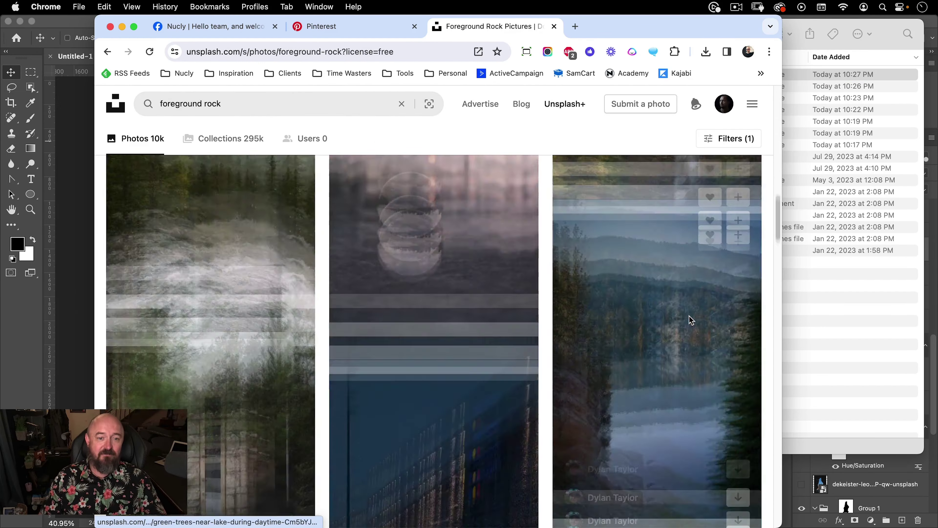
Search Unsplash for "sunset rock" and download the sunset photo of a figure standing on boulders beside water
{"action": "type", "text": "sunset rock"}
{"action": "key", "text": "Return"}
{"action": "scroll", "coordinate": [471, 314], "scroll_direction": "down", "scroll_amount": 10}
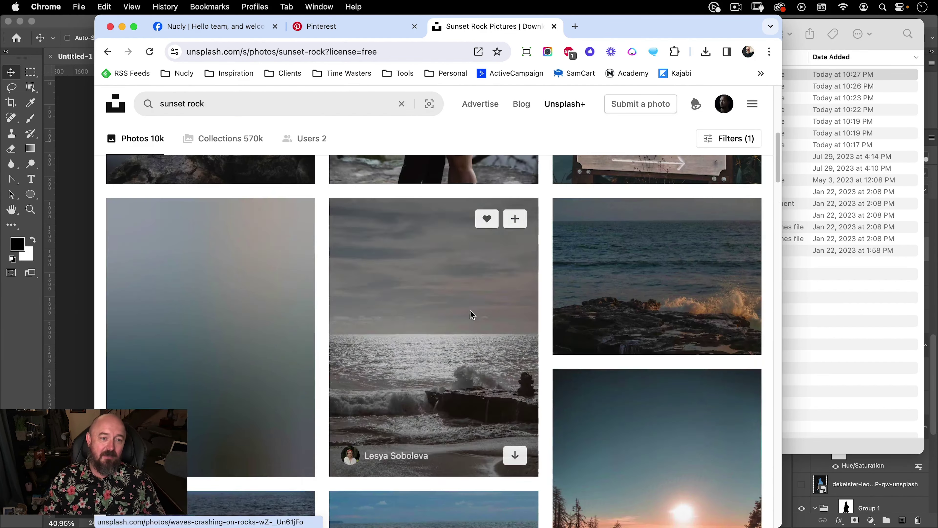
{"action": "scroll", "coordinate": [485, 344], "scroll_direction": "down", "scroll_amount": 10}
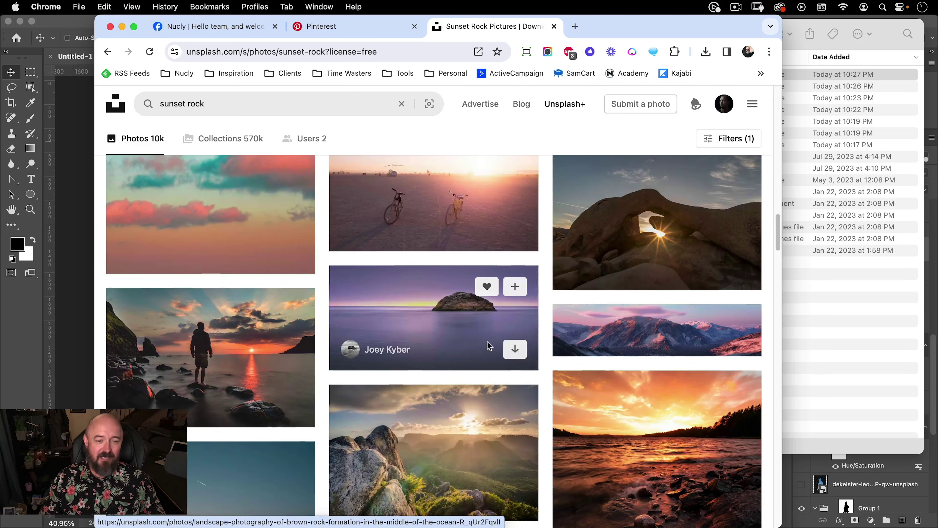
{"action": "scroll", "coordinate": [490, 338], "scroll_direction": "down", "scroll_amount": 10}
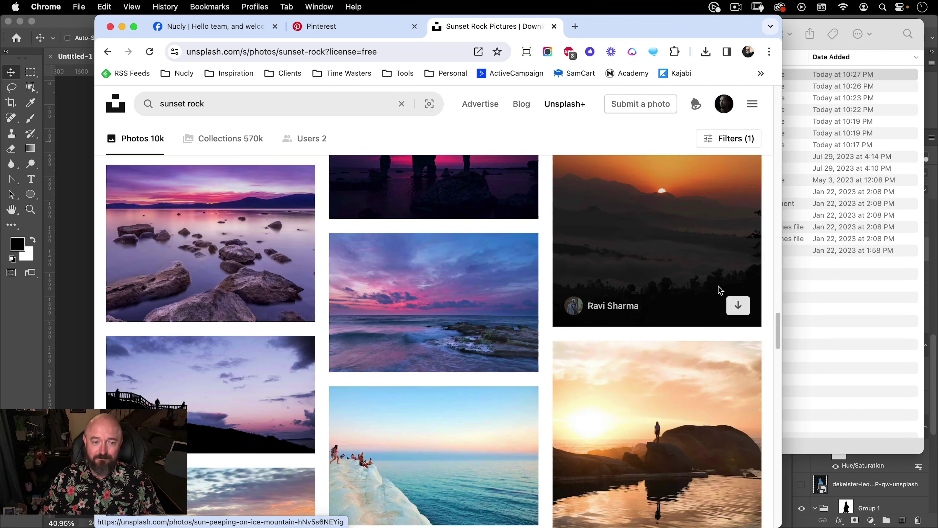
{"action": "scroll", "coordinate": [710, 295], "scroll_direction": "down", "scroll_amount": 5}
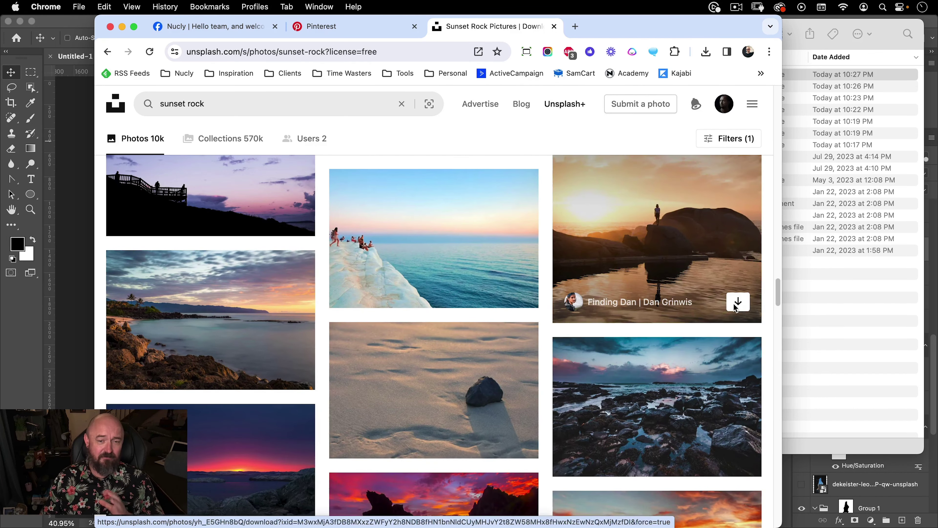
{"action": "left_click", "coordinate": [739, 301]}
{"action": "left_click", "coordinate": [675, 78]}
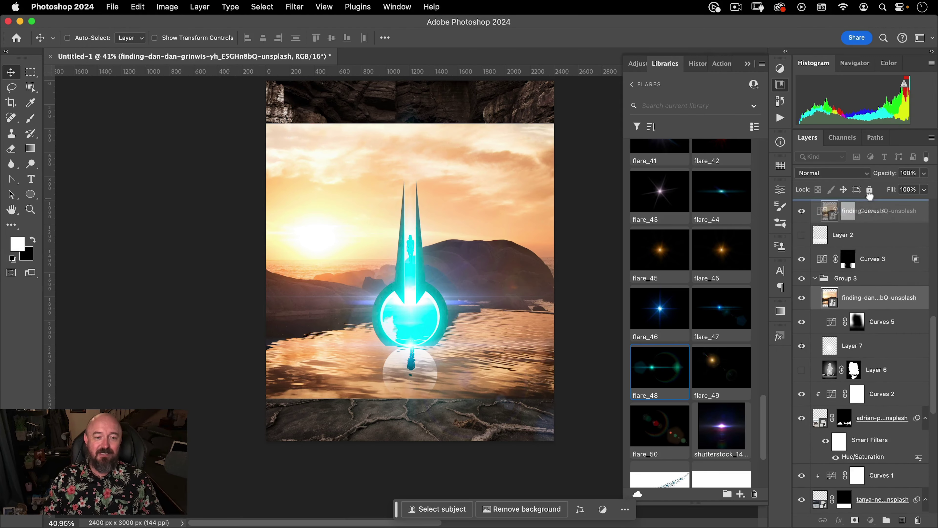
Move the sunset photo layer above Layer 5, align it to the canvas's lower edge, and select its sky
{"action": "left_click_drag", "start_coordinate": [870, 196], "coordinate": [868, 221]}
{"action": "left_click_drag", "start_coordinate": [432, 301], "coordinate": [437, 354]}
{"action": "left_click_drag", "start_coordinate": [382, 307], "coordinate": [378, 307]}
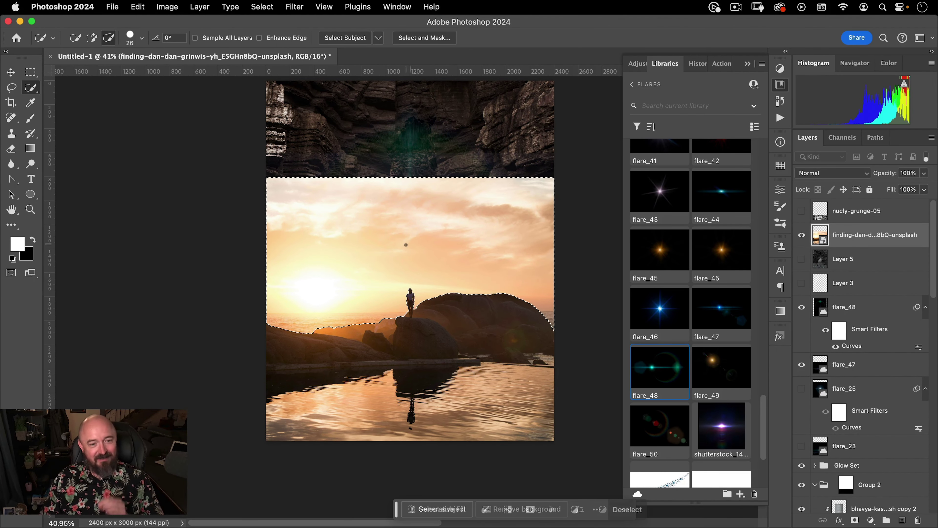
Try masking out the sunset photo's sky and resizing the remaining rocks and water across the lower canvas
{"action": "left_click", "coordinate": [854, 520], "text": "alt"}
{"action": "key", "text": "v"}
{"action": "left_click_drag", "start_coordinate": [479, 334], "coordinate": [480, 348]}
{"action": "key", "text": "super+t"}
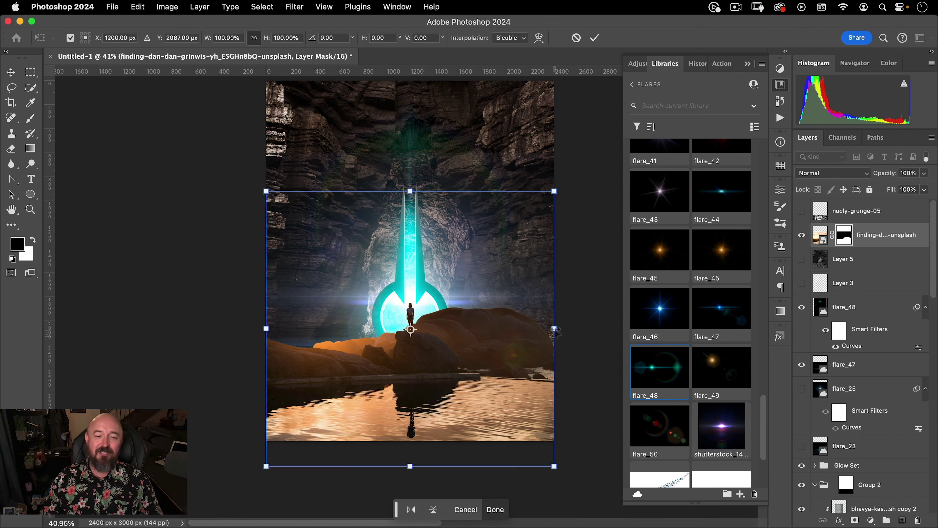
{"action": "left_click_drag", "start_coordinate": [555, 329], "coordinate": [582, 329]}
{"action": "mouse_move", "coordinate": [482, 341]}
{"action": "left_mouse_down"}
{"action": "mouse_move", "coordinate": [477, 352]}
{"action": "mouse_move", "coordinate": [490, 353]}
{"action": "left_mouse_up"}
{"action": "key", "text": "Return"}
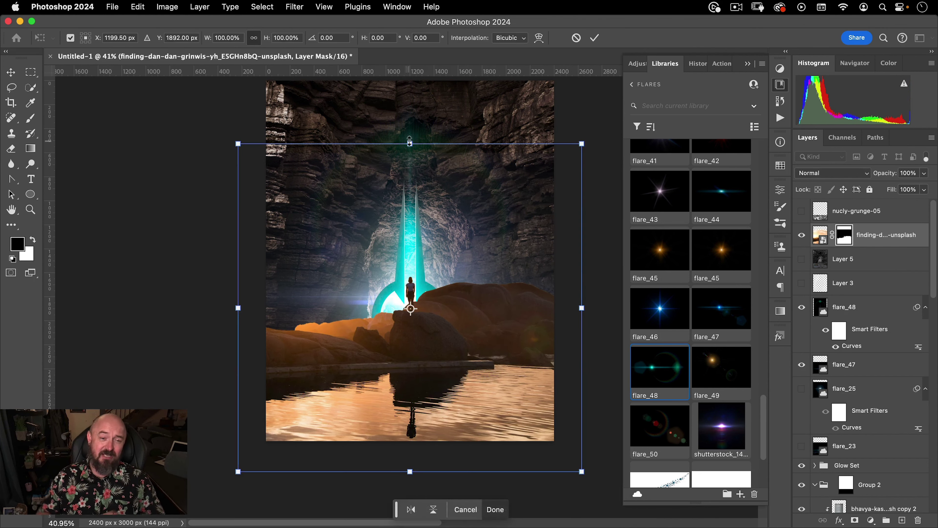
{"action": "left_click_drag", "start_coordinate": [409, 143], "coordinate": [409, 217]}
{"action": "left_click_drag", "start_coordinate": [464, 325], "coordinate": [452, 356]}
{"action": "key", "text": "Return"}
Delete the sunset photo layer and stamp a black walking-man silhouette on a new layer in front of the glowing ring
{"action": "key", "text": "Delete"}
{"action": "key", "text": "Delete"}
{"action": "key", "text": "super+alt+shift+n"}
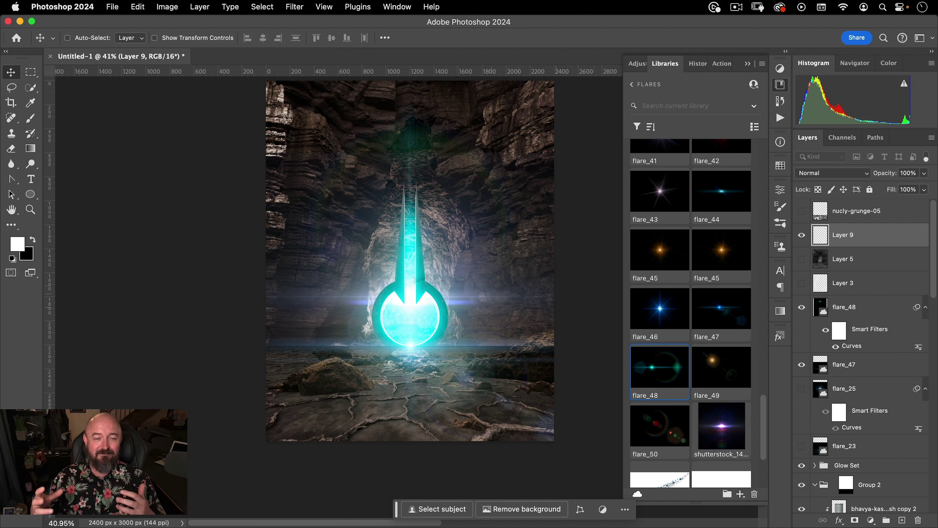
{"action": "right_click", "coordinate": [393, 205]}
{"action": "right_click", "coordinate": [430, 95]}
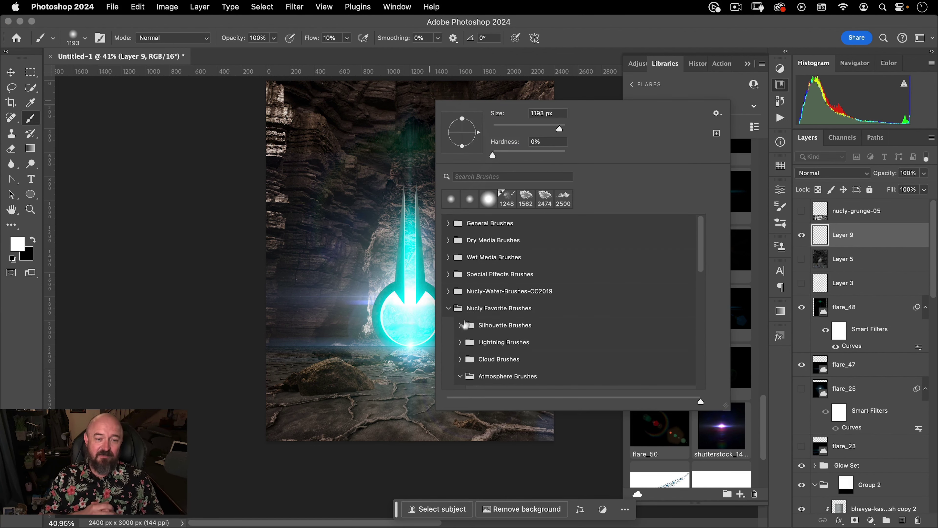
{"action": "scroll", "coordinate": [539, 325], "scroll_direction": "down", "scroll_amount": 3}
{"action": "double_click", "coordinate": [538, 327]}
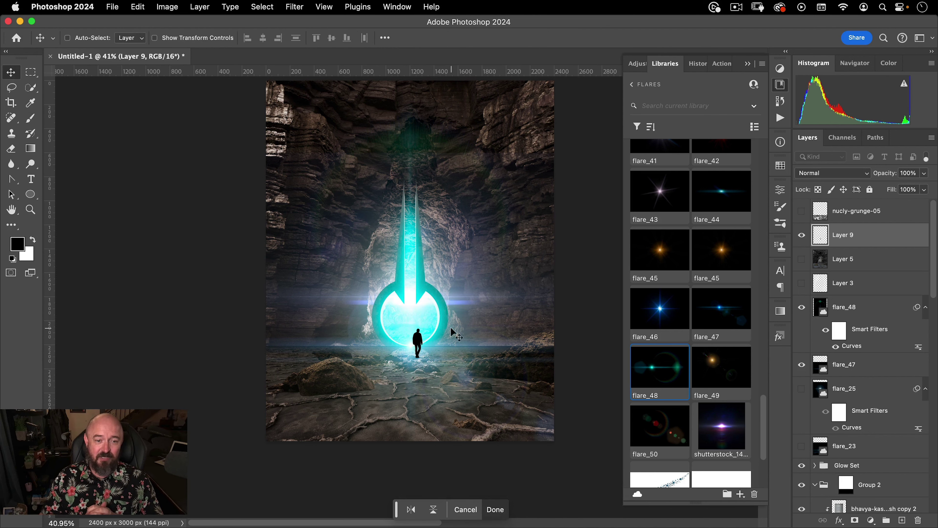
Place the man's layer between flare_48 and flare_47, scale it to about 31%, and stand him at the ring's base
{"action": "left_click_drag", "start_coordinate": [831, 377], "coordinate": [831, 372]}
{"action": "scroll", "coordinate": [457, 358], "scroll_direction": "up", "scroll_amount": 5}
{"action": "key", "text": "super+t"}
{"action": "left_click_drag", "start_coordinate": [343, 222], "coordinate": [326, 255]}
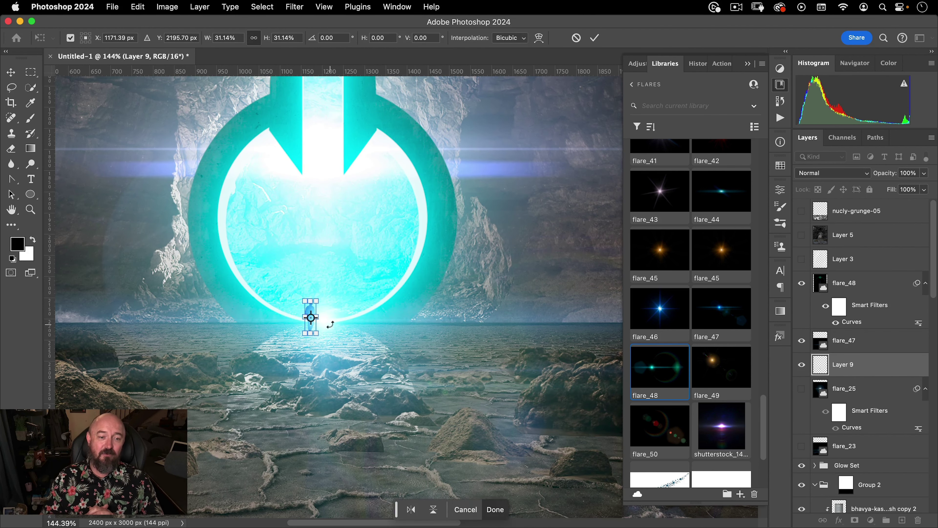
{"action": "scroll", "coordinate": [306, 332], "scroll_direction": "up", "scroll_amount": 5}
{"action": "left_click_drag", "start_coordinate": [373, 334], "coordinate": [380, 316]}
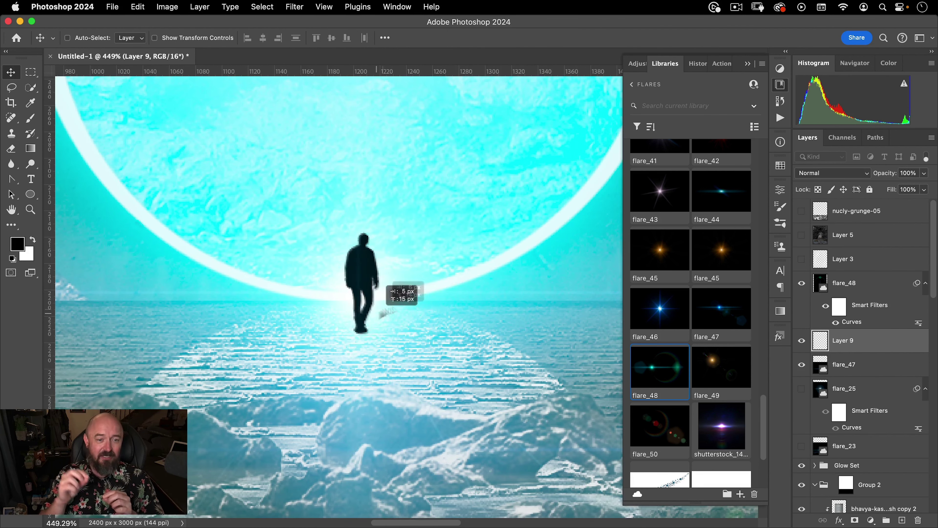
Sample the cyan beside the man's feet and lighten the silhouette with Hue/Saturation
{"action": "key", "text": "i"}
{"action": "left_click", "coordinate": [368, 324]}
{"action": "key", "text": "super+u"}
{"action": "left_click_drag", "start_coordinate": [697, 221], "coordinate": [716, 222]}
{"action": "left_click", "coordinate": [828, 109]}
{"action": "scroll", "coordinate": [421, 303], "scroll_direction": "down", "scroll_amount": 10}
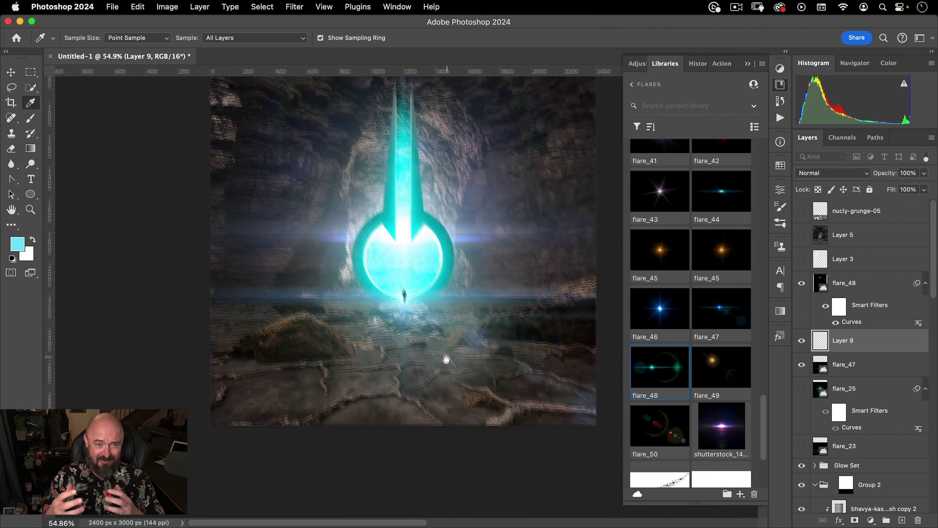
Nudge the man slightly lower against the bright edge of the ring
{"action": "scroll", "coordinate": [410, 299], "scroll_direction": "up", "scroll_amount": 6}
{"action": "key", "text": "v"}
{"action": "mouse_move", "coordinate": [435, 295]}
{"action": "left_mouse_down"}
{"action": "mouse_move", "coordinate": [439, 287]}
{"action": "mouse_move", "coordinate": [437, 304]}
{"action": "left_mouse_up"}
{"action": "scroll", "coordinate": [436, 297], "scroll_direction": "up", "scroll_amount": 4}
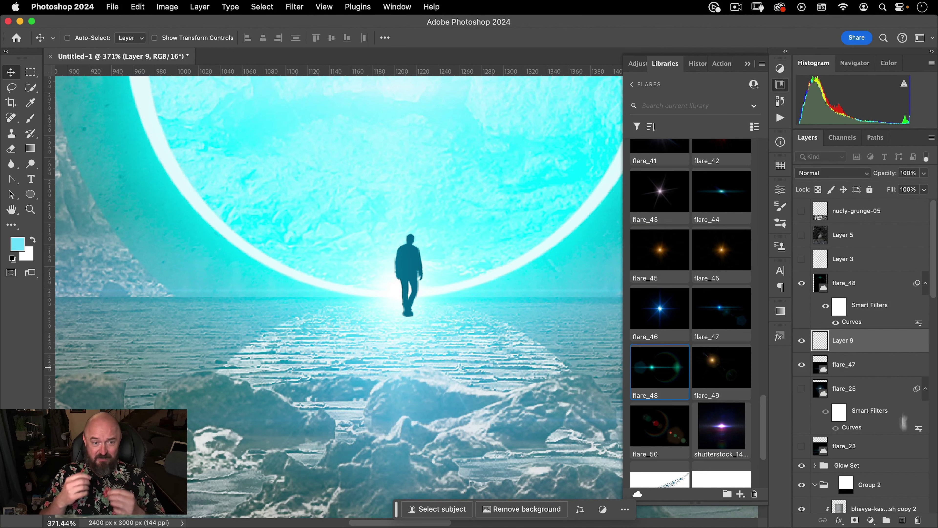
Clip a new layer to the man and brighten his lower body with a pale cyan radial gradient
{"action": "key", "text": "super+shift+alt+n"}
{"action": "key", "text": "super+alt+g"}
{"action": "key", "text": "g"}
{"action": "scroll", "coordinate": [422, 295], "scroll_direction": "down", "scroll_amount": 10}
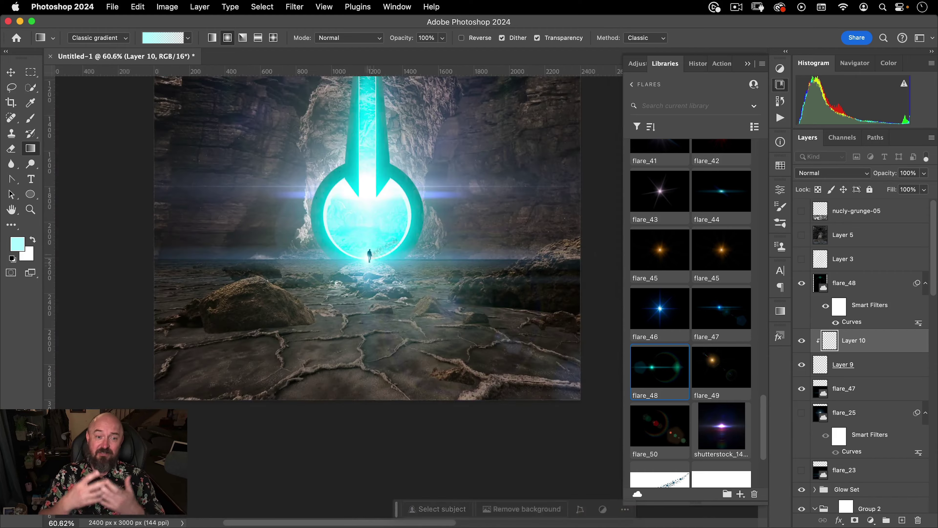
{"action": "scroll", "coordinate": [376, 296], "scroll_direction": "up", "scroll_amount": 8}
{"action": "scroll", "coordinate": [379, 310], "scroll_direction": "down", "scroll_amount": 8}
Duplicate the man's layer below the original and flip the copy vertically about his feet as a reflection
{"action": "key", "text": "v"}
{"action": "left_click_drag", "start_coordinate": [833, 371], "coordinate": [835, 377]}
{"action": "scroll", "coordinate": [413, 259], "scroll_direction": "up", "scroll_amount": 15}
{"action": "key", "text": "super+t"}
{"action": "scroll", "coordinate": [510, 219], "scroll_direction": "down", "scroll_amount": 8}
{"action": "left_click_drag", "start_coordinate": [478, 194], "coordinate": [478, 251]}
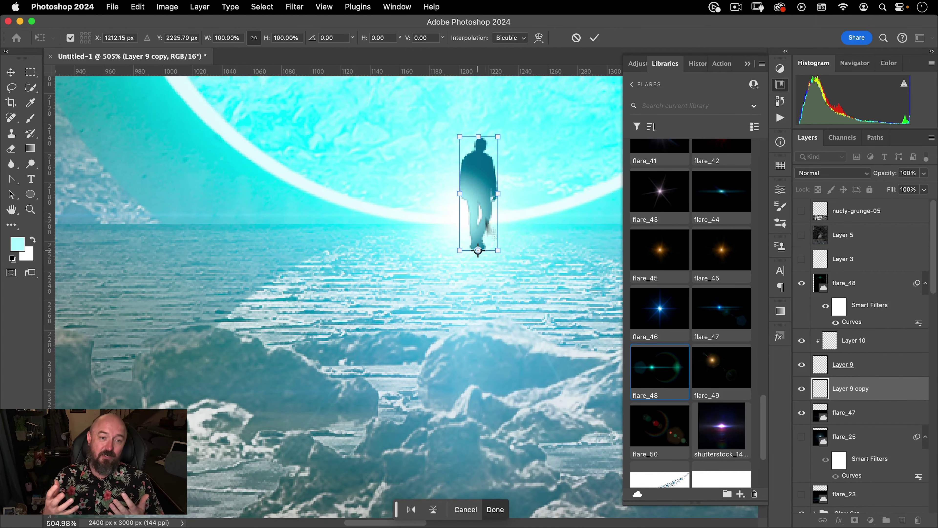
{"action": "right_click", "coordinate": [482, 200]}
{"action": "left_click", "coordinate": [517, 497]}
Fill the reflection's outline with a sampled teal gradient on a new layer below the man, using Multiply blending
{"action": "scroll", "coordinate": [886, 409], "scroll_direction": "down", "scroll_amount": 10}
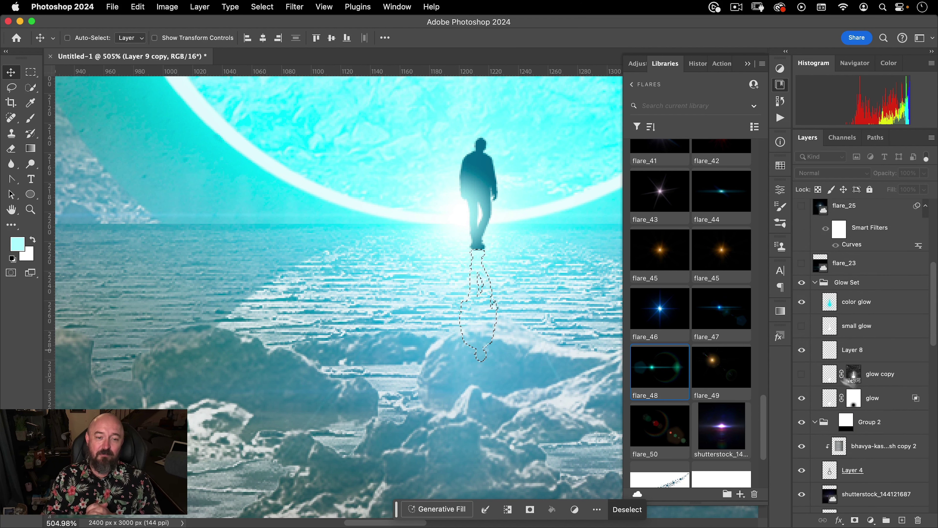
{"action": "key", "text": "super+d"}
{"action": "scroll", "coordinate": [536, 285], "scroll_direction": "down", "scroll_amount": 8}
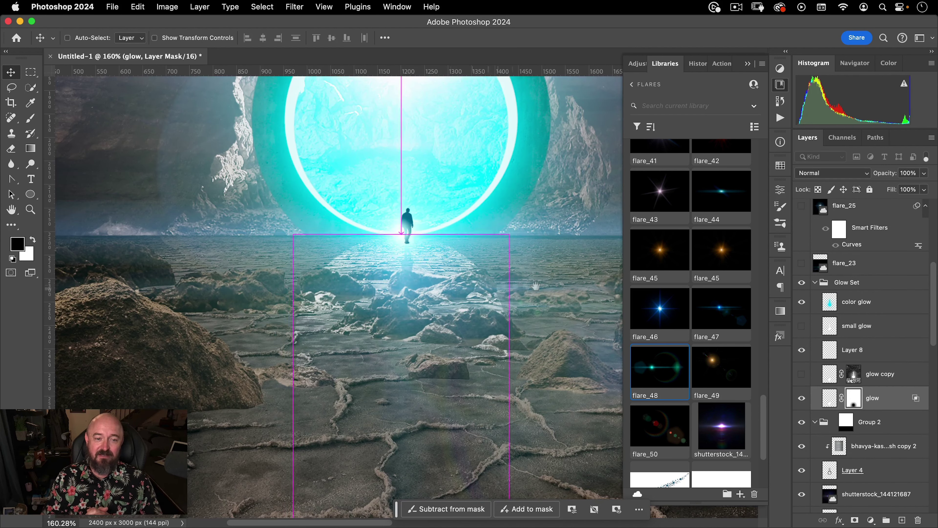
{"action": "scroll", "coordinate": [806, 280], "scroll_direction": "up", "scroll_amount": 5}
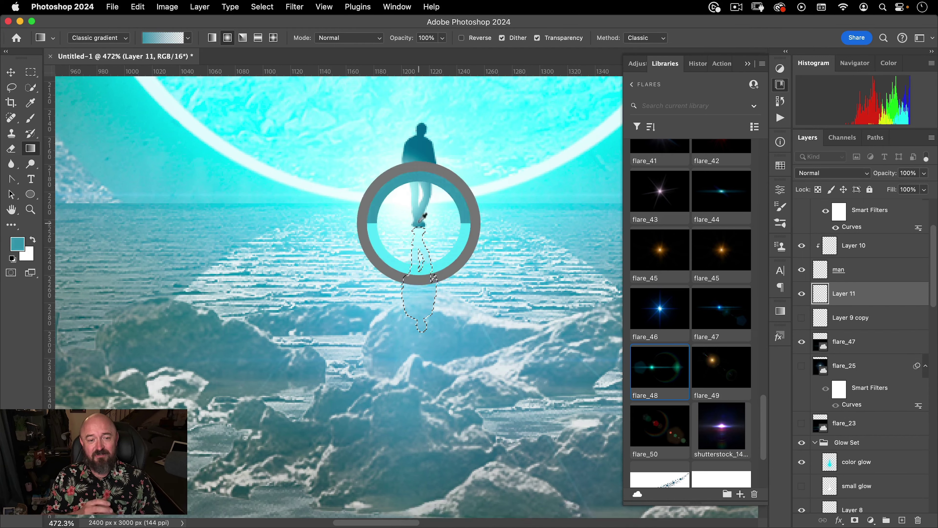
{"action": "key", "text": "super+space"}
{"action": "key", "text": "Escape"}
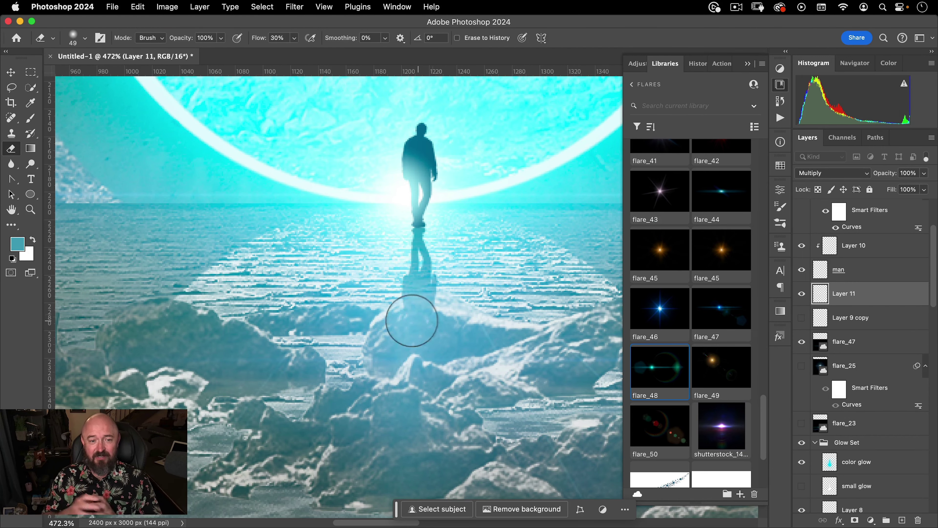
Erase the man's reflection over the foreground rocks, using a layer mask from the lower layers as the selection
{"action": "scroll", "coordinate": [856, 344], "scroll_direction": "down", "scroll_amount": 10}
{"action": "left_click", "coordinate": [855, 355], "text": "super"}
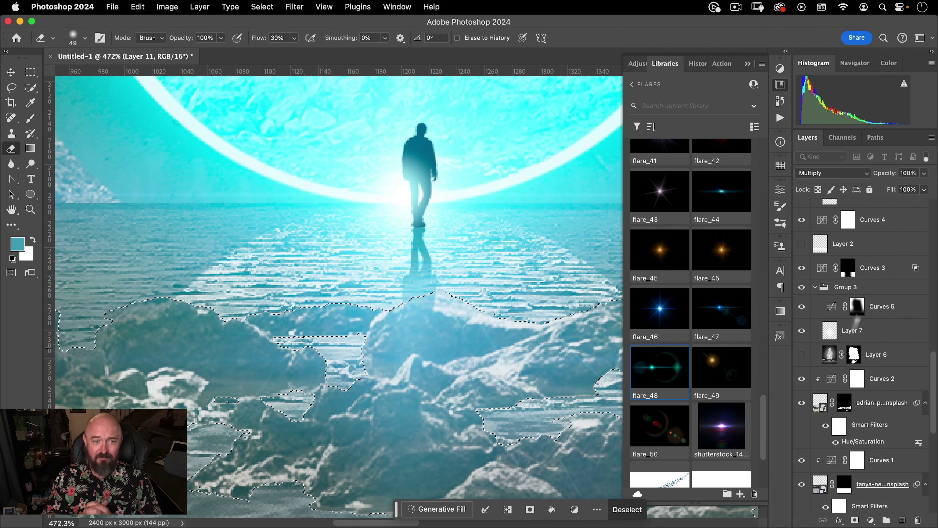
{"action": "scroll", "coordinate": [859, 361], "scroll_direction": "up", "scroll_amount": 6}
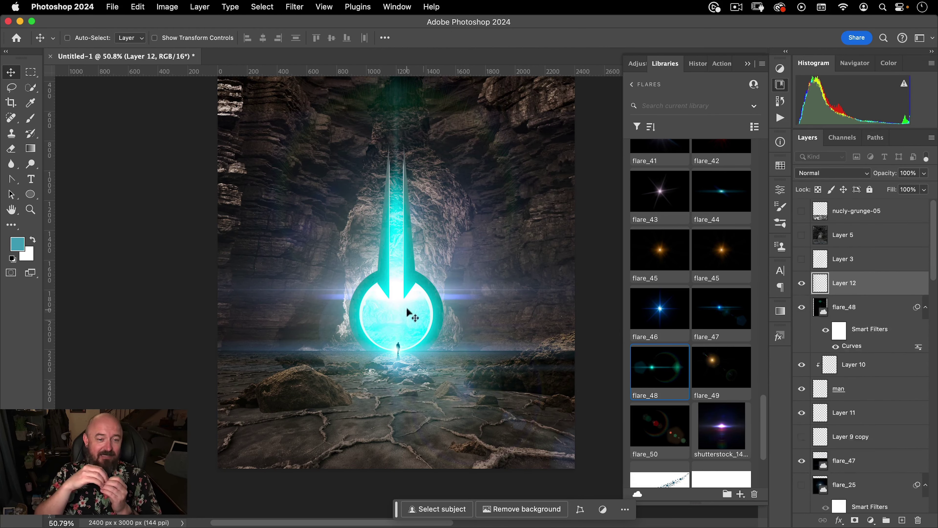
Stamp a flock of white birds on Layer 12, scale it down, and position it beside the glowing blade
{"action": "key", "text": "b"}
{"action": "right_click", "coordinate": [447, 335]}
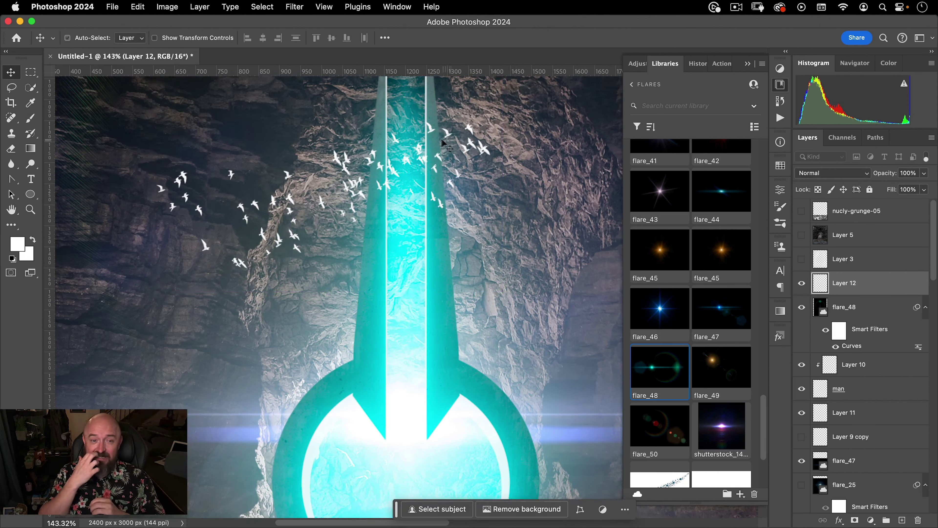
{"action": "key", "text": "ctrl+t"}
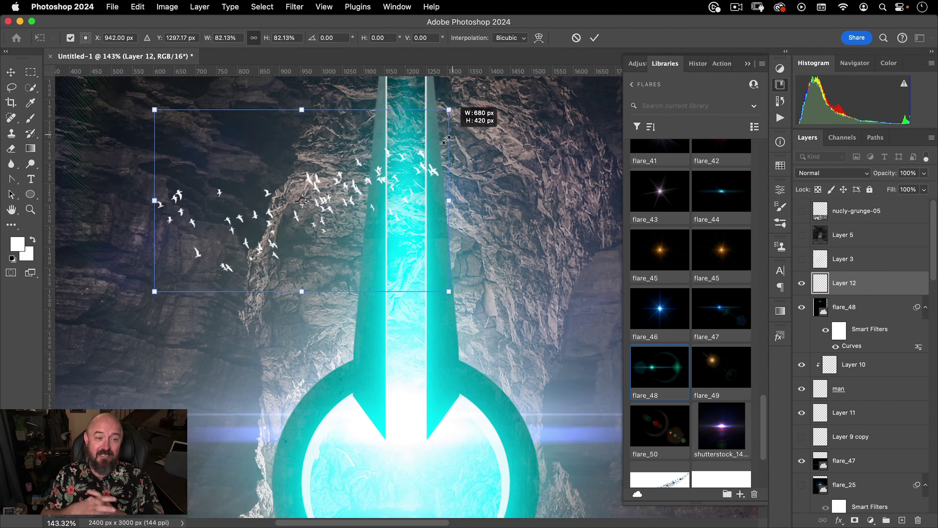
{"action": "left_click_drag", "start_coordinate": [356, 299], "coordinate": [386, 299]}
{"action": "left_click_drag", "start_coordinate": [424, 305], "coordinate": [428, 314]}
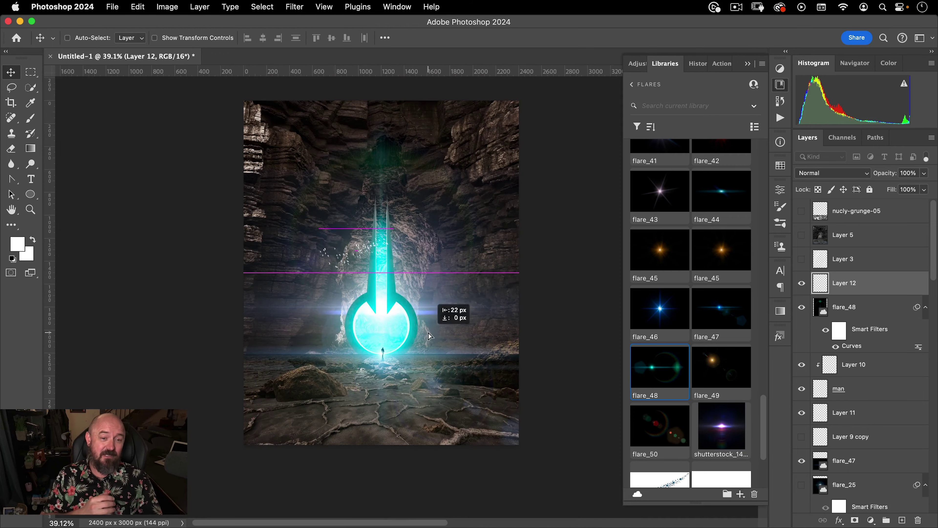
{"action": "left_click_drag", "start_coordinate": [391, 355], "coordinate": [425, 380]}
{"action": "key", "text": "super+0"}
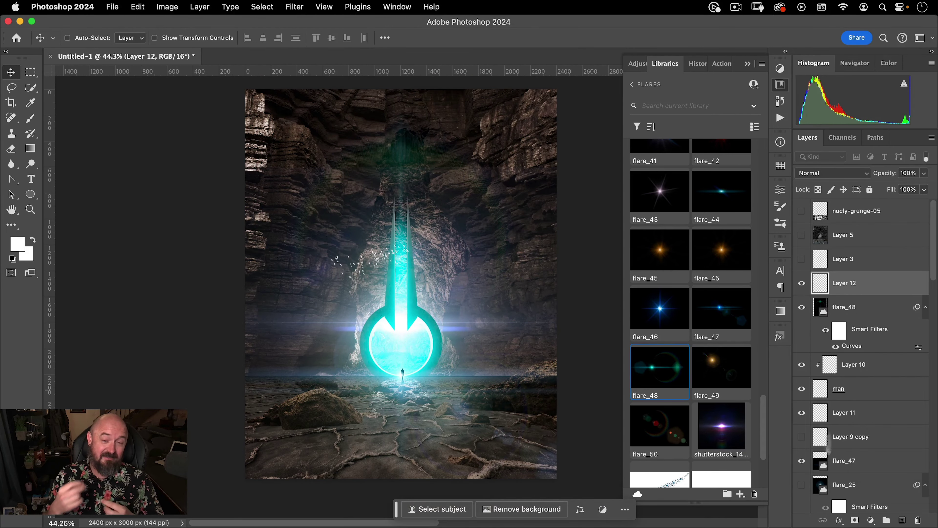
Clip a Hue/Saturation adjustment to the color glow layer and lower its saturation to about -42
{"action": "scroll", "coordinate": [828, 442], "scroll_direction": "down", "scroll_amount": 7}
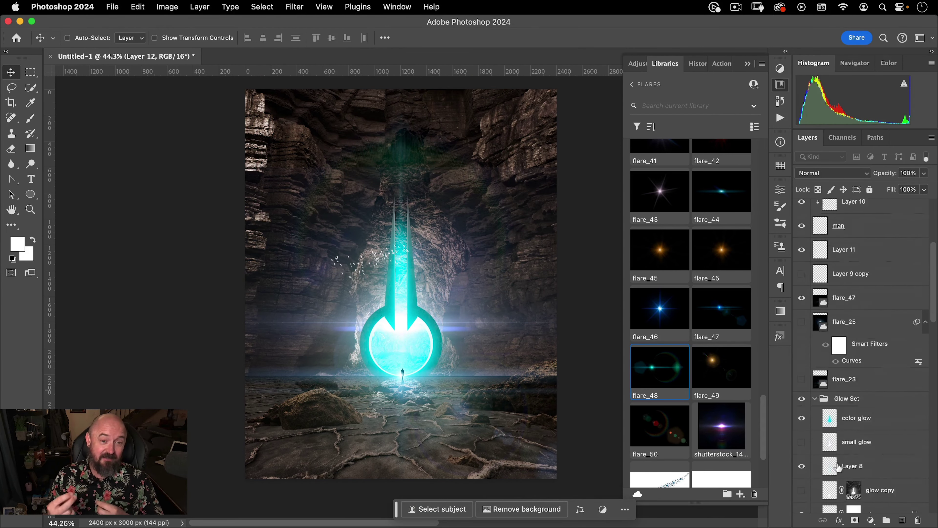
{"action": "left_click", "coordinate": [833, 421]}
{"action": "left_click", "coordinate": [871, 520]}
{"action": "left_click", "coordinate": [875, 451]}
{"action": "left_click", "coordinate": [679, 510]}
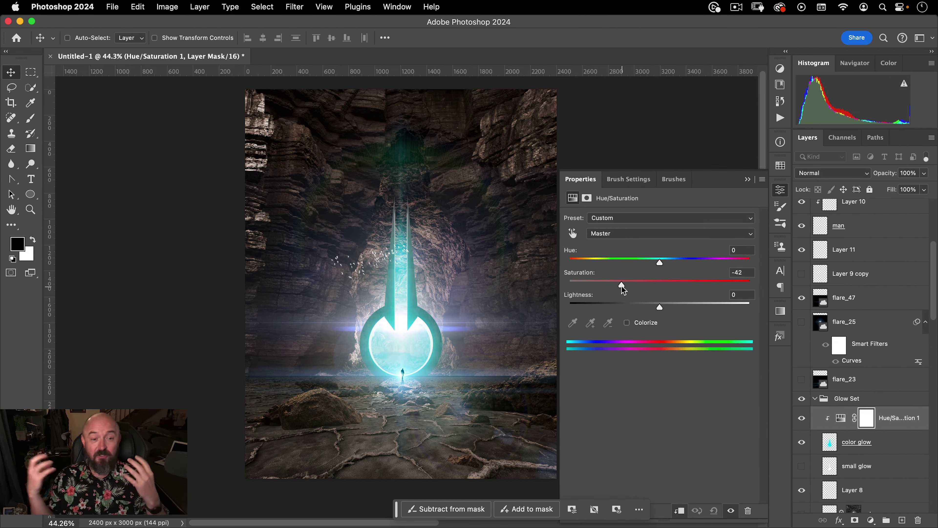
{"action": "left_click_drag", "start_coordinate": [483, 323], "coordinate": [467, 276]}
{"action": "left_click_drag", "start_coordinate": [433, 369], "coordinate": [401, 409]}
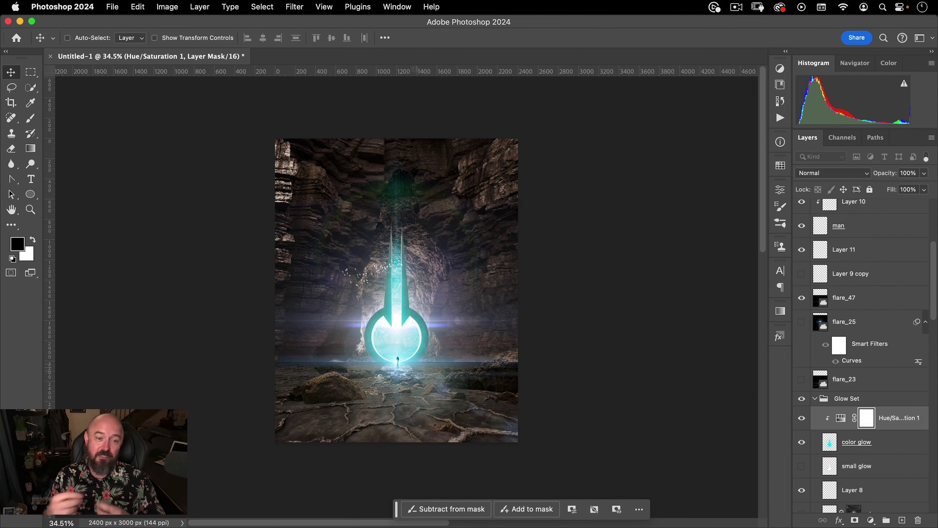
Switch to Unsplash in Chrome and browse the free photos for "jagged rocks"
{"action": "key", "text": "super+Tab"}
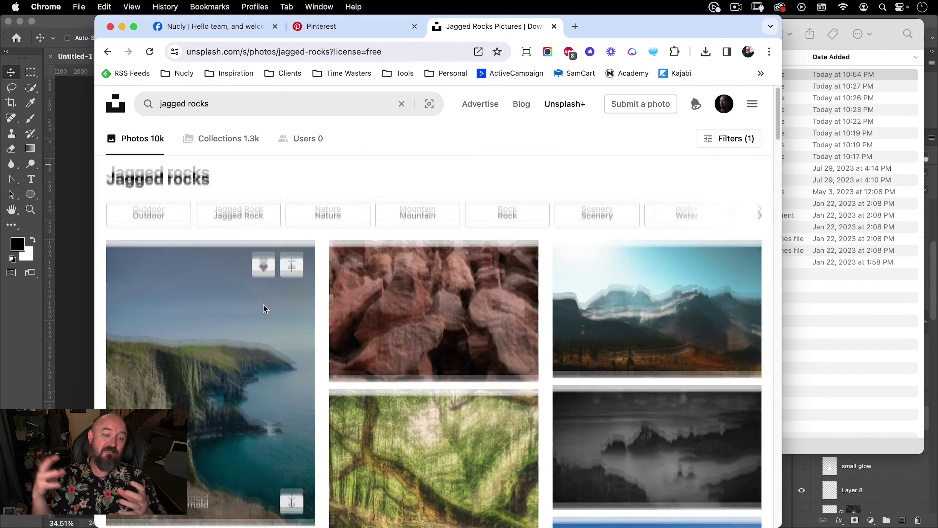
{"action": "scroll", "coordinate": [264, 309], "scroll_direction": "down", "scroll_amount": 20}
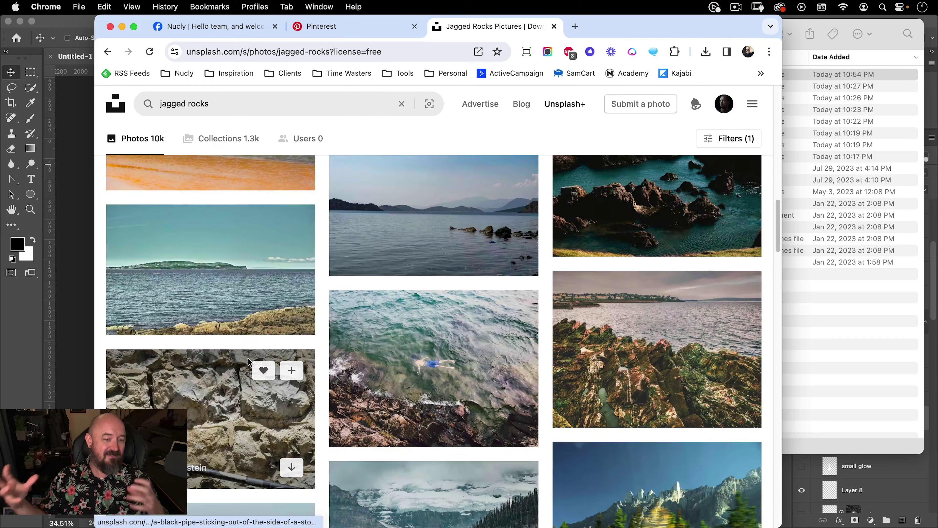
{"action": "scroll", "coordinate": [301, 382], "scroll_direction": "down", "scroll_amount": 20}
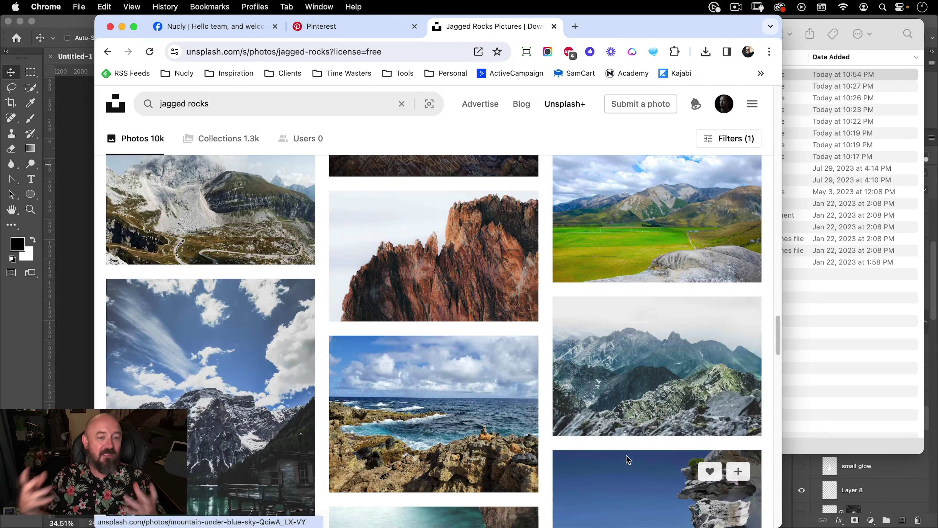
{"action": "scroll", "coordinate": [510, 417], "scroll_direction": "down", "scroll_amount": 15}
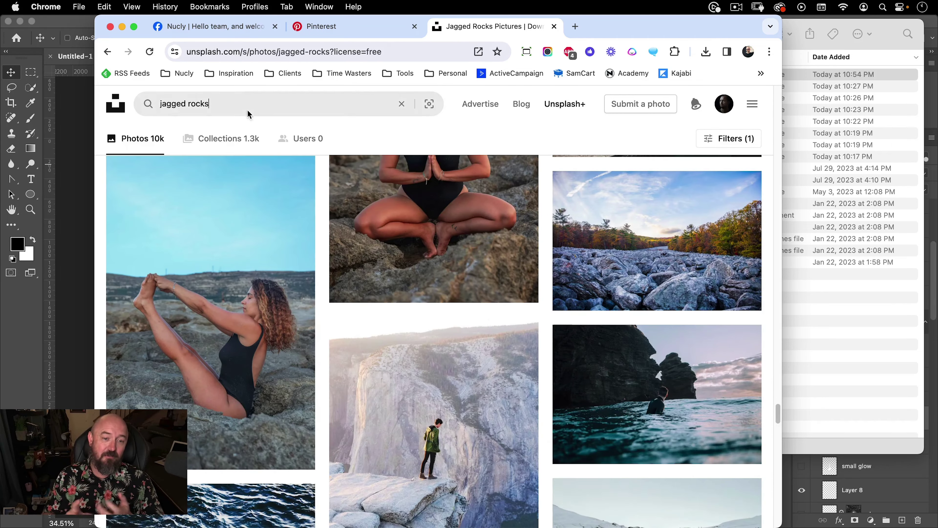
Search Unsplash for "rock arch"
{"action": "key", "text": "super+a"}
{"action": "type", "text": "rock arch"}
{"action": "key", "text": "Return"}
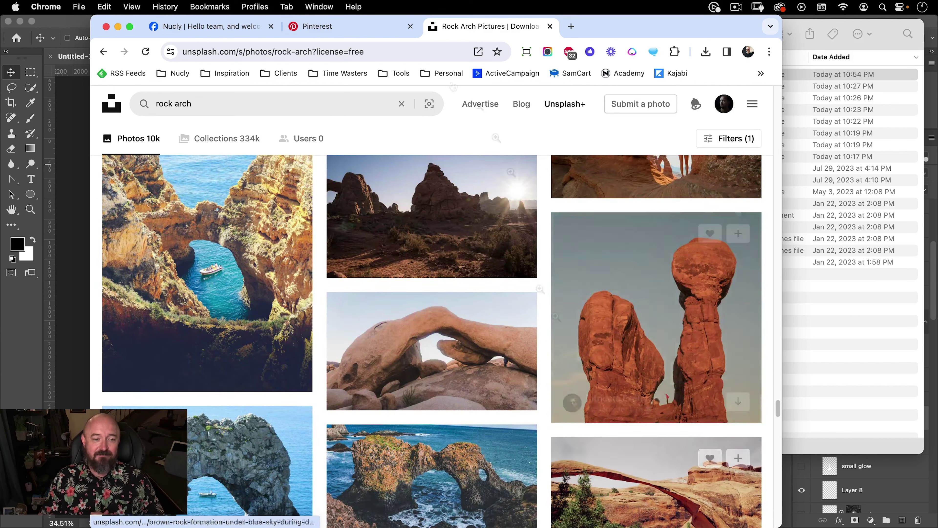
Search Unsplash for "alien landscape" and download the photo of a rocky valley beneath a pink cloudy sky
{"action": "triple_click", "coordinate": [240, 106]}
{"action": "type", "text": "alien landscape"}
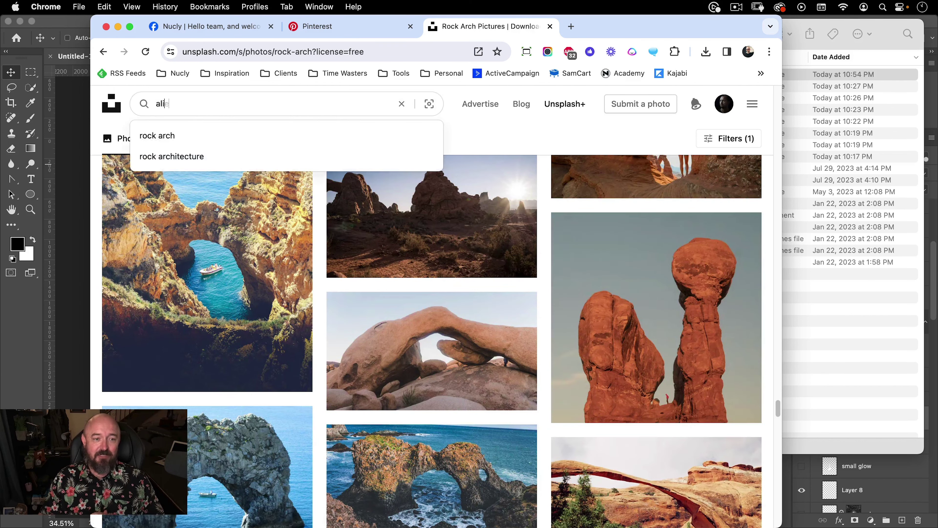
{"action": "key", "text": "Return"}
{"action": "scroll", "coordinate": [651, 515], "scroll_direction": "down", "scroll_amount": 5}
{"action": "scroll", "coordinate": [651, 514], "scroll_direction": "down", "scroll_amount": 15}
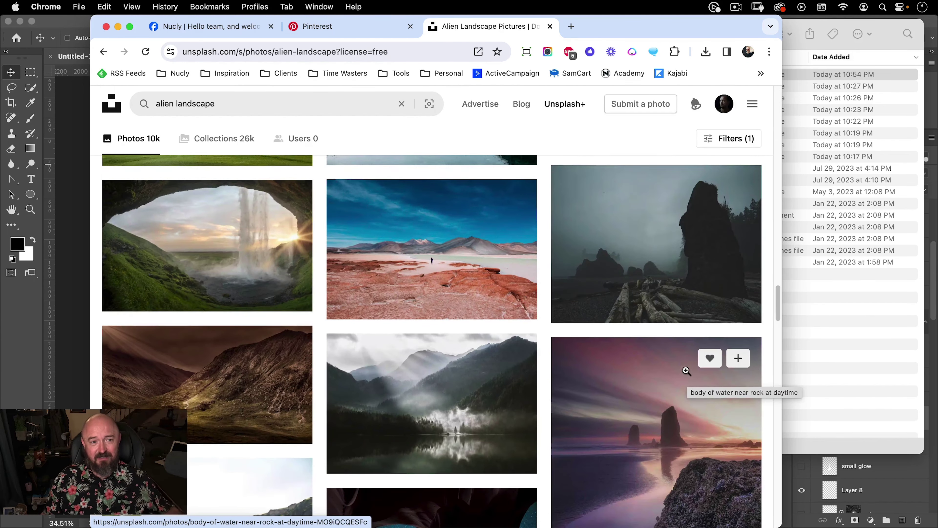
{"action": "scroll", "coordinate": [687, 372], "scroll_direction": "down", "scroll_amount": 15}
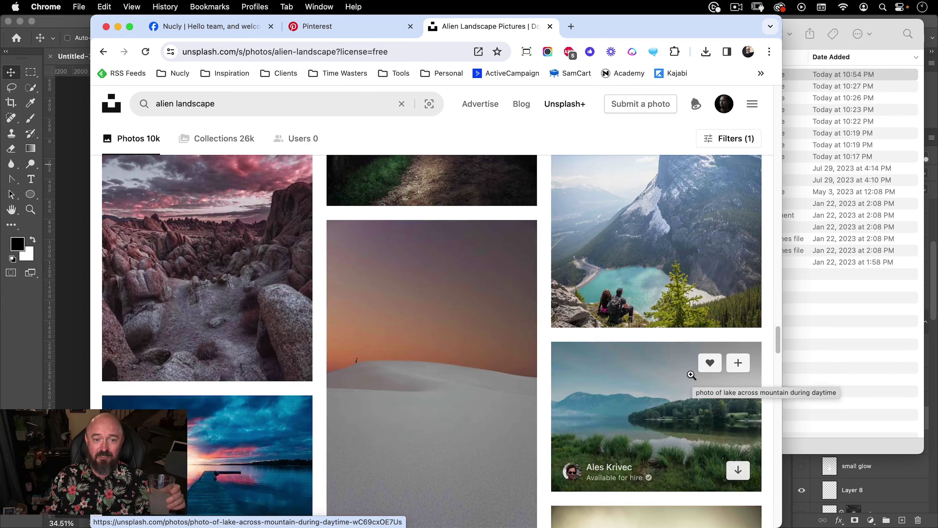
{"action": "left_click", "coordinate": [289, 359]}
{"action": "scroll", "coordinate": [699, 365], "scroll_direction": "down", "scroll_amount": 10}
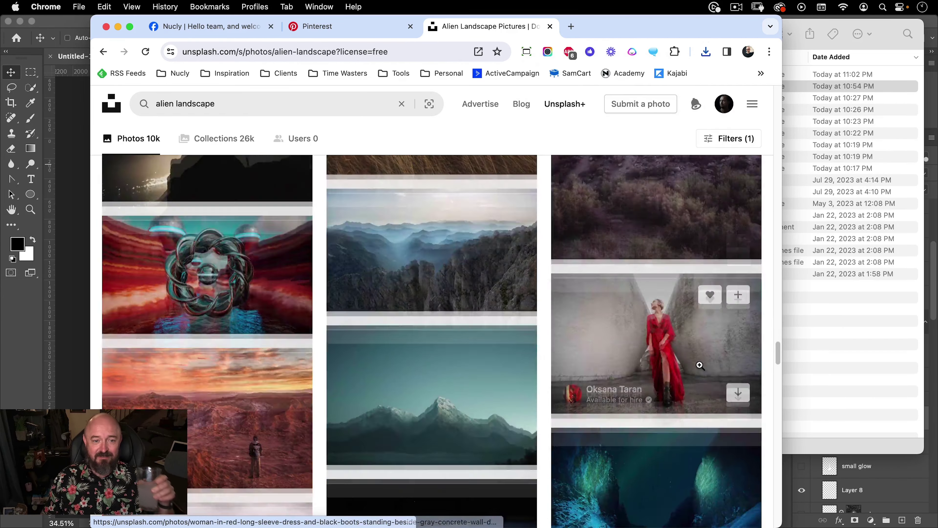
{"action": "scroll", "coordinate": [699, 365], "scroll_direction": "down", "scroll_amount": 15}
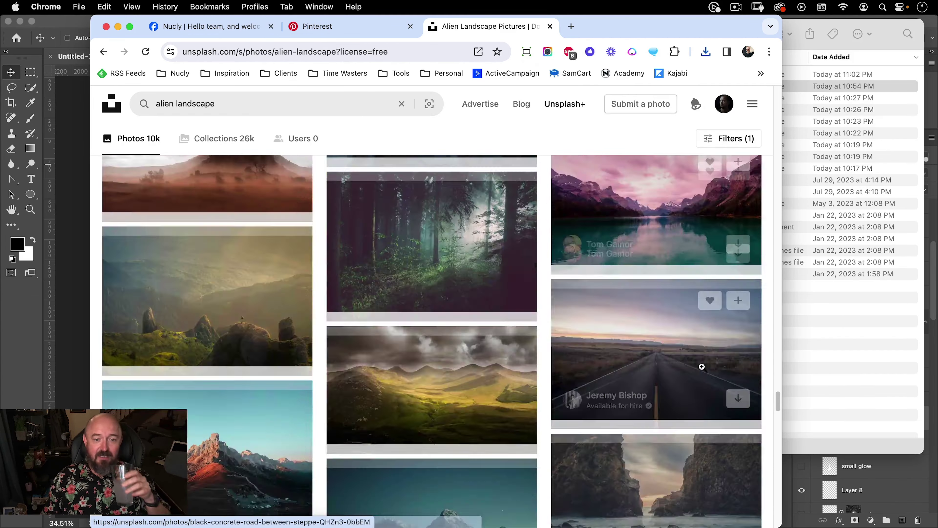
{"action": "scroll", "coordinate": [702, 366], "scroll_direction": "down", "scroll_amount": 15}
Search Unsplash for "swamp" and download the photo of green trees around an algae-covered lake
{"action": "triple_click", "coordinate": [192, 104]}
{"action": "type", "text": "swamp"}
{"action": "key", "text": "Return"}
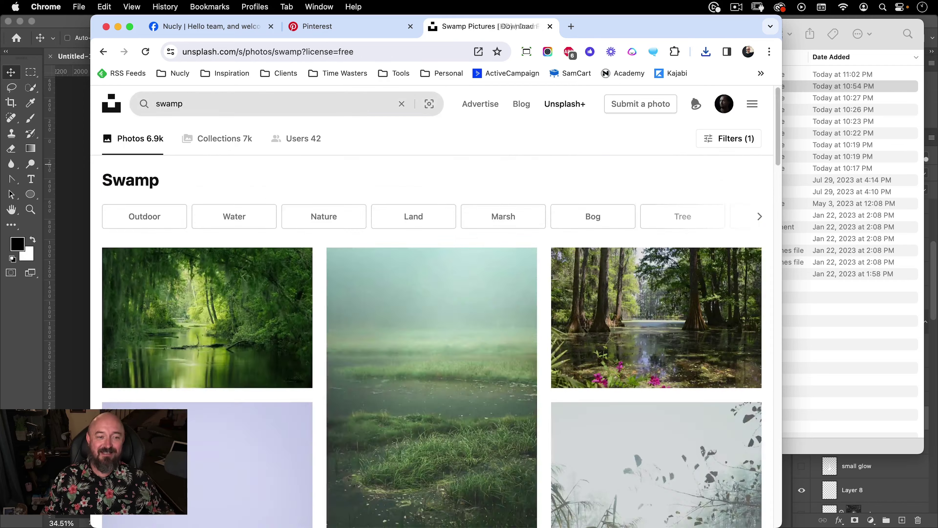
{"action": "scroll", "coordinate": [701, 360], "scroll_direction": "down", "scroll_amount": 10}
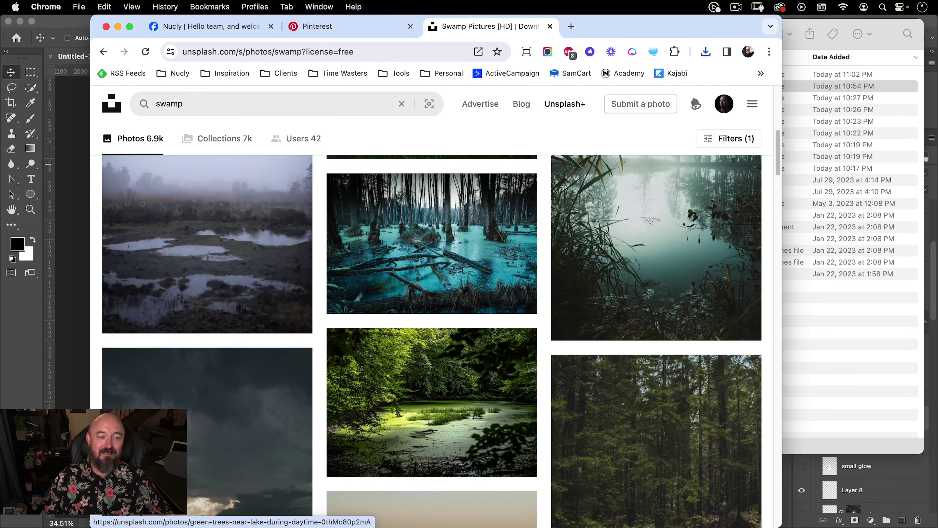
{"action": "left_click", "coordinate": [513, 455]}
{"action": "scroll", "coordinate": [461, 283], "scroll_direction": "down", "scroll_amount": 10}
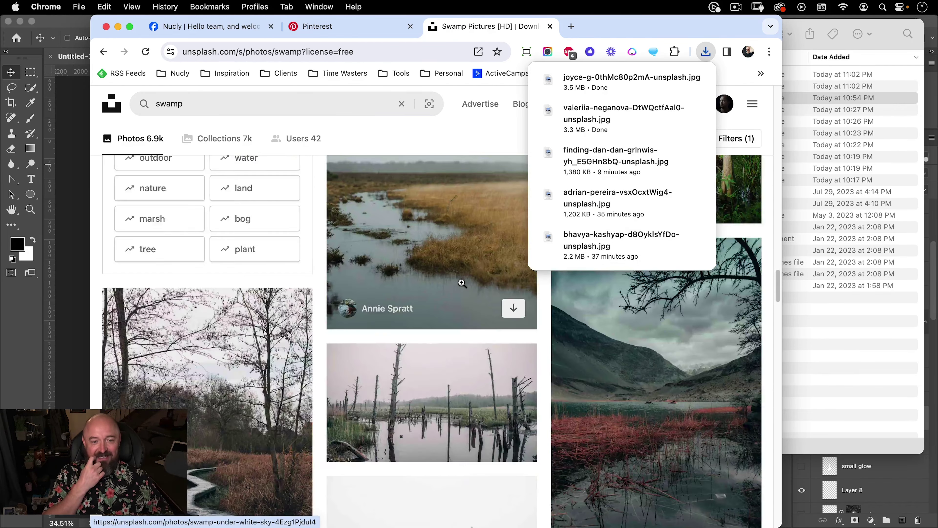